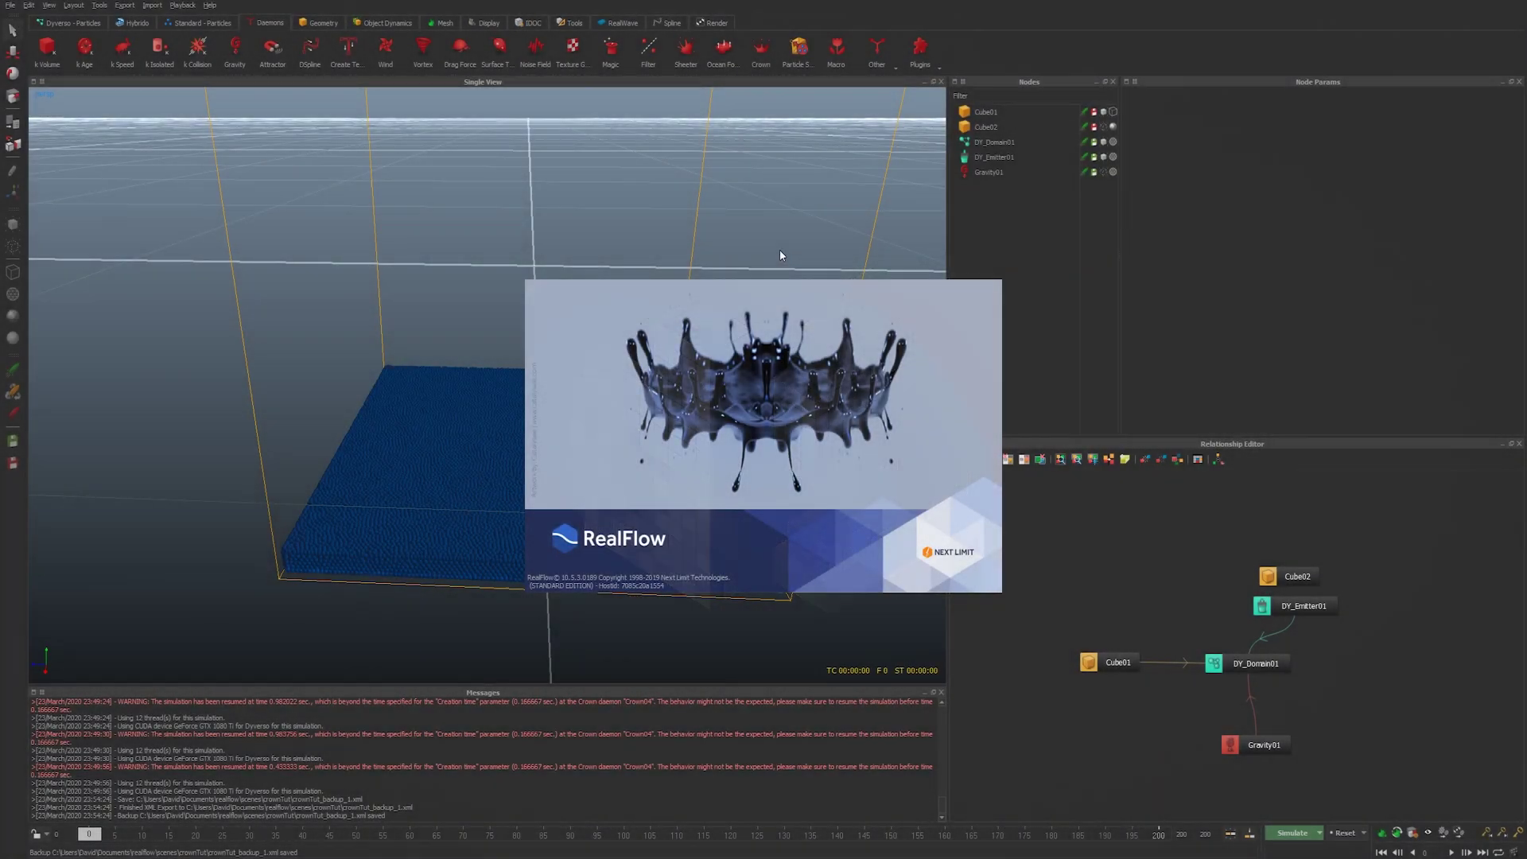
Place a trial cylinder scaled to about 0.40 and lowered to about -0.30 vertically over the fluid, and delete it
{"action": "middle_click_drag", "start_coordinate": [760, 303], "coordinate": [612, 321], "text": "alt"}
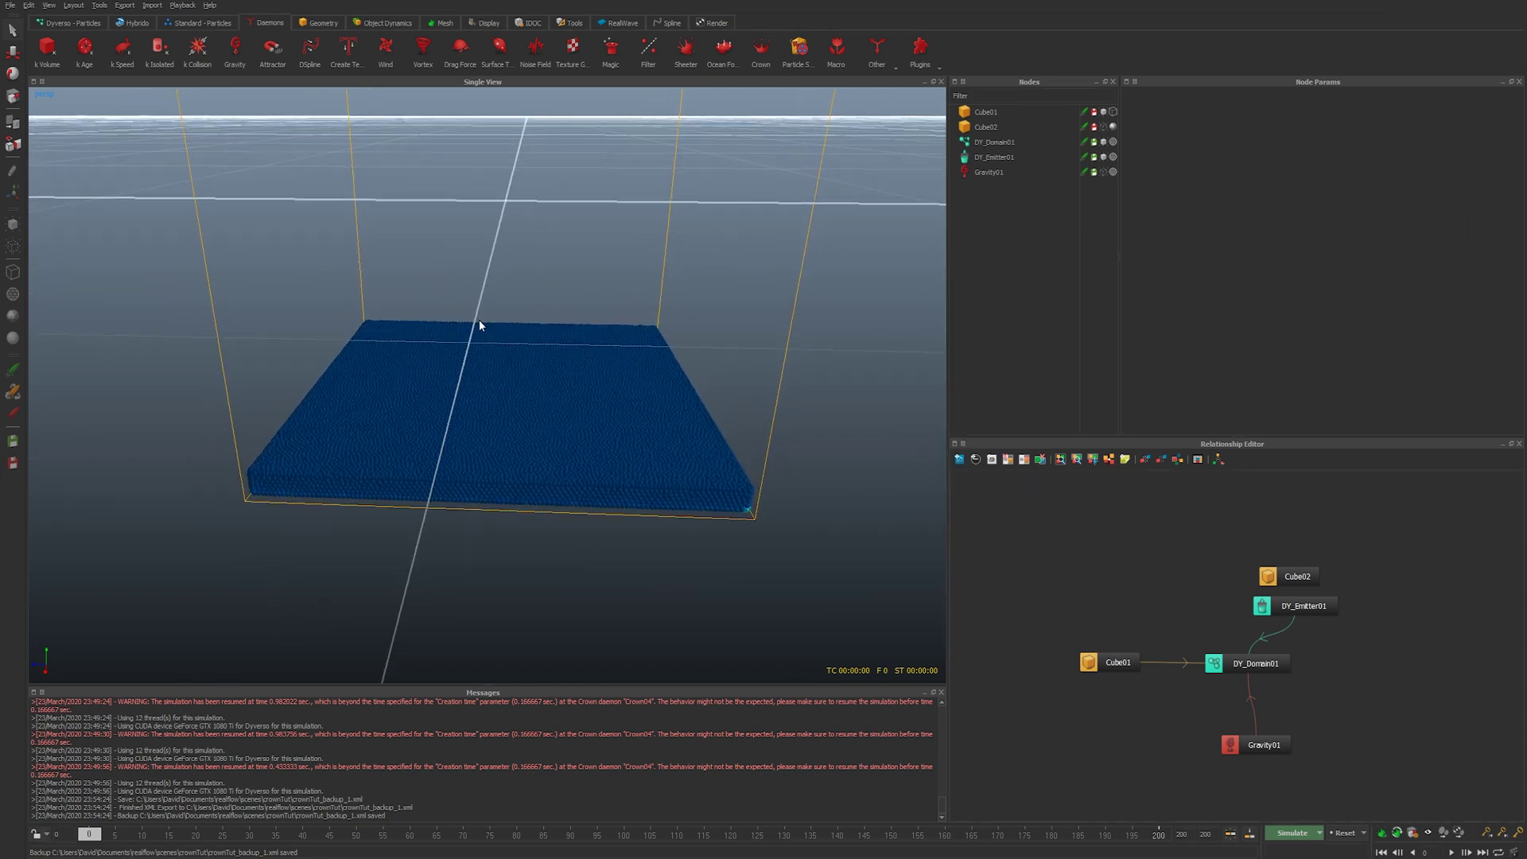
{"action": "left_click_drag", "start_coordinate": [480, 321], "coordinate": [463, 318], "text": "alt"}
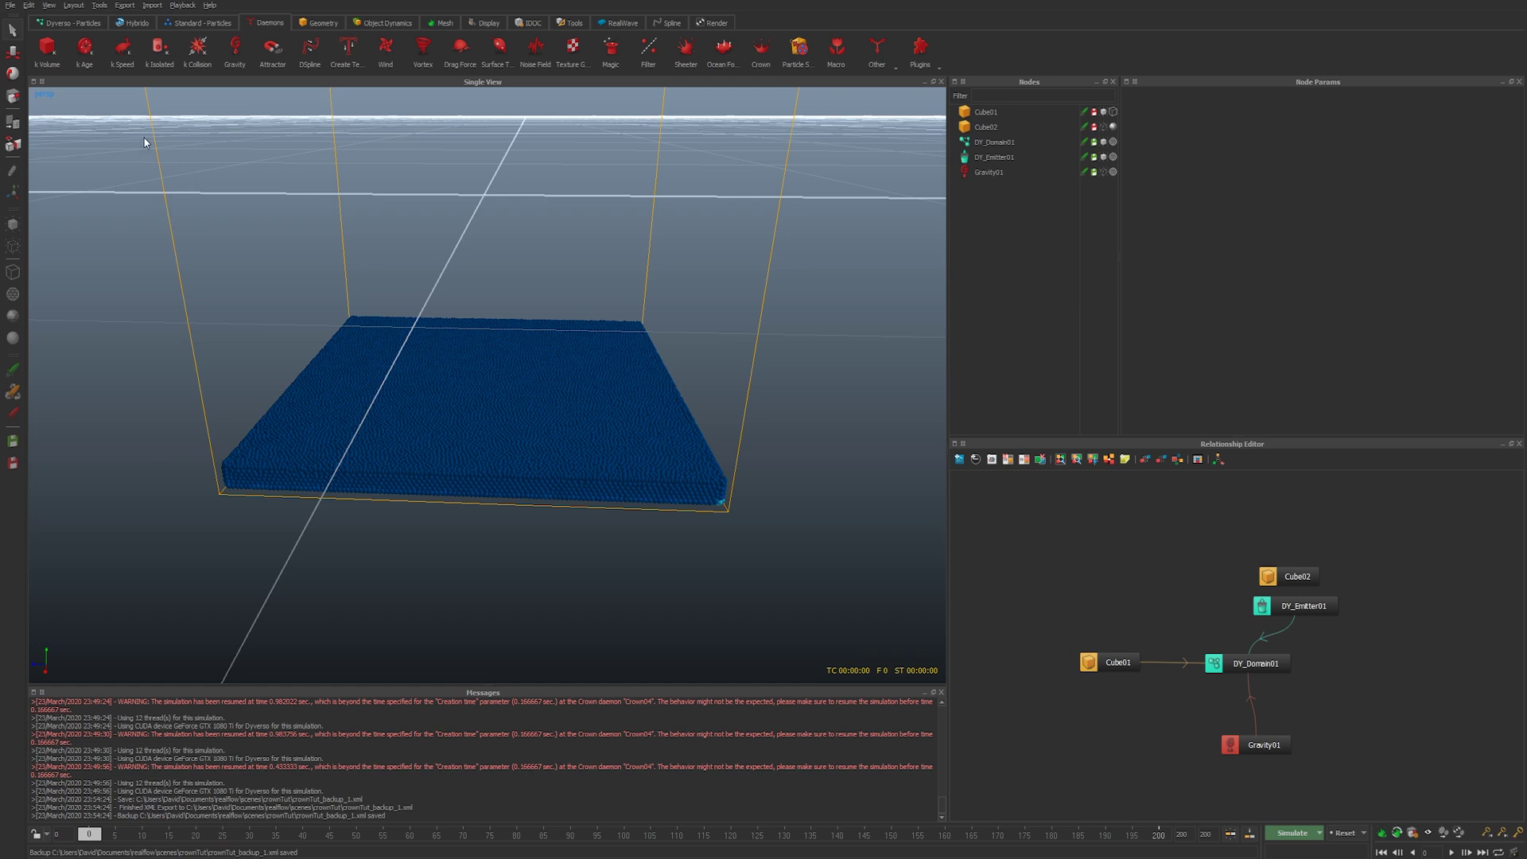
{"action": "left_click", "coordinate": [322, 22]}
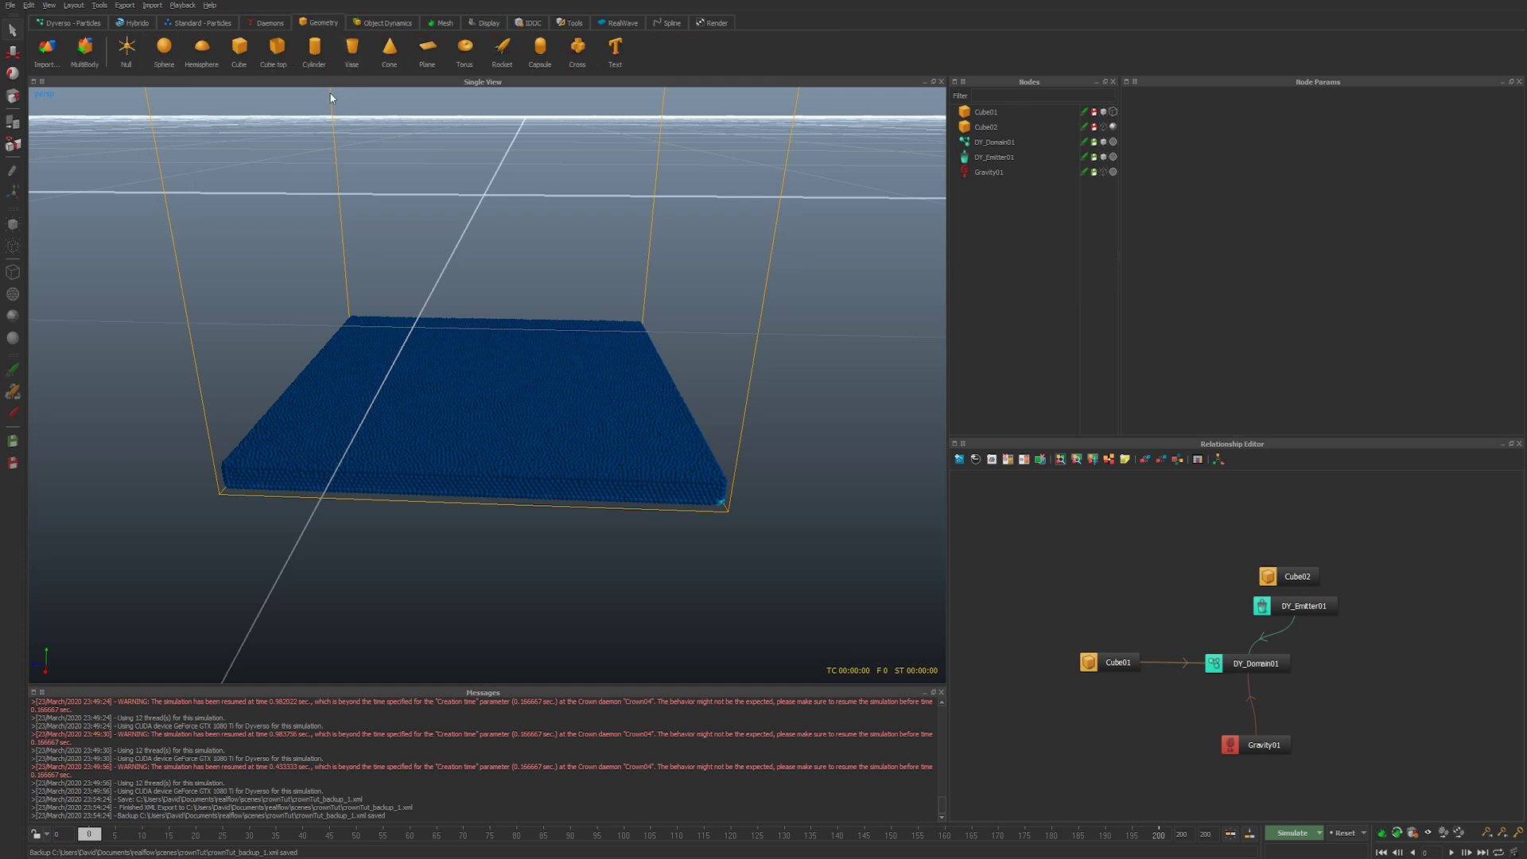
{"action": "left_click", "coordinate": [315, 49]}
{"action": "key", "text": "r"}
{"action": "left_click_drag", "start_coordinate": [481, 181], "coordinate": [319, 351]}
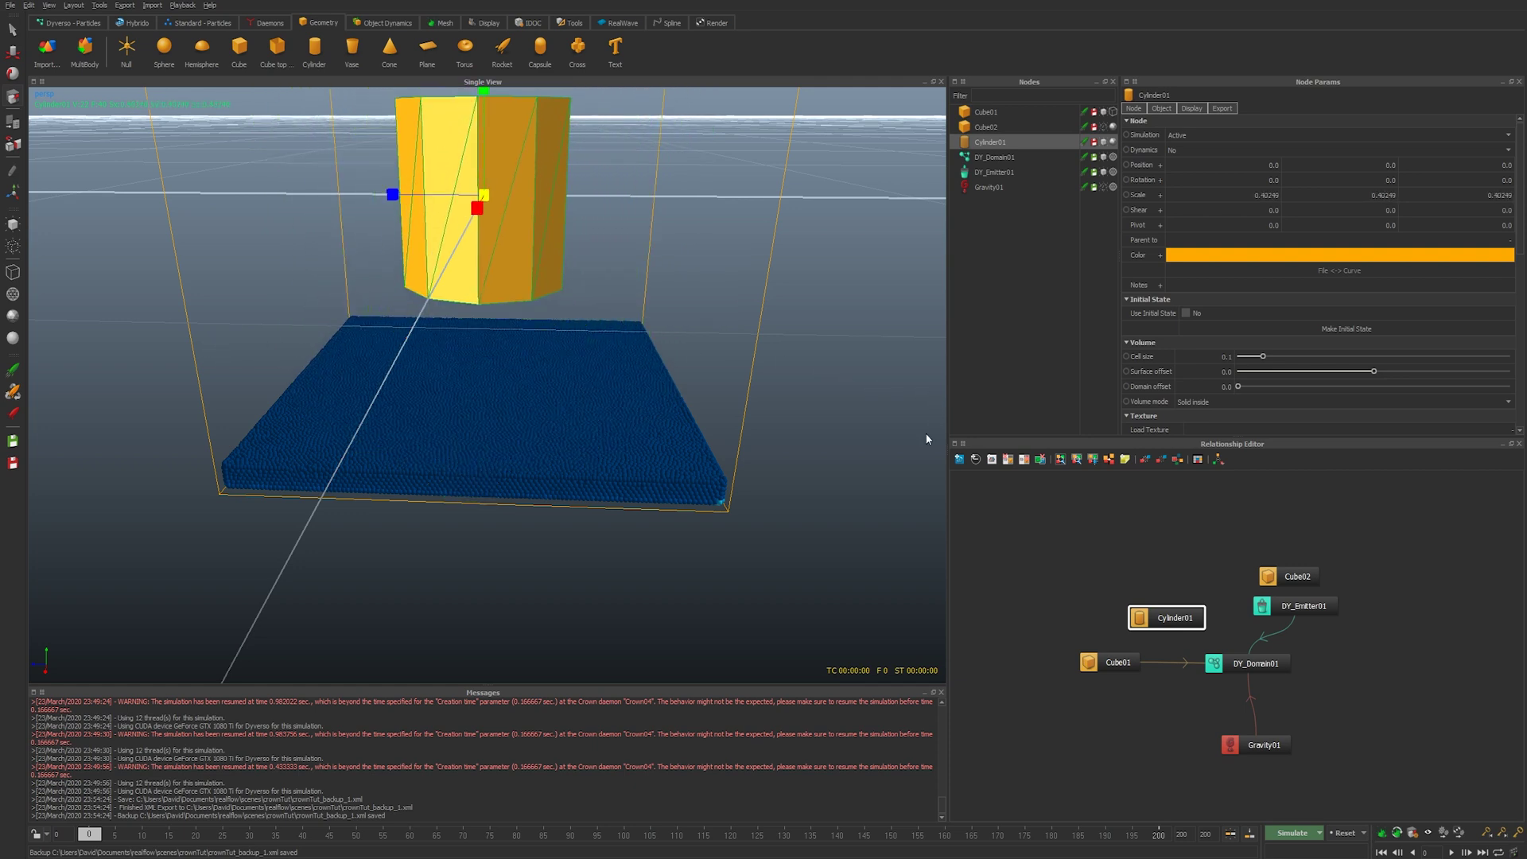
{"action": "key", "text": "w"}
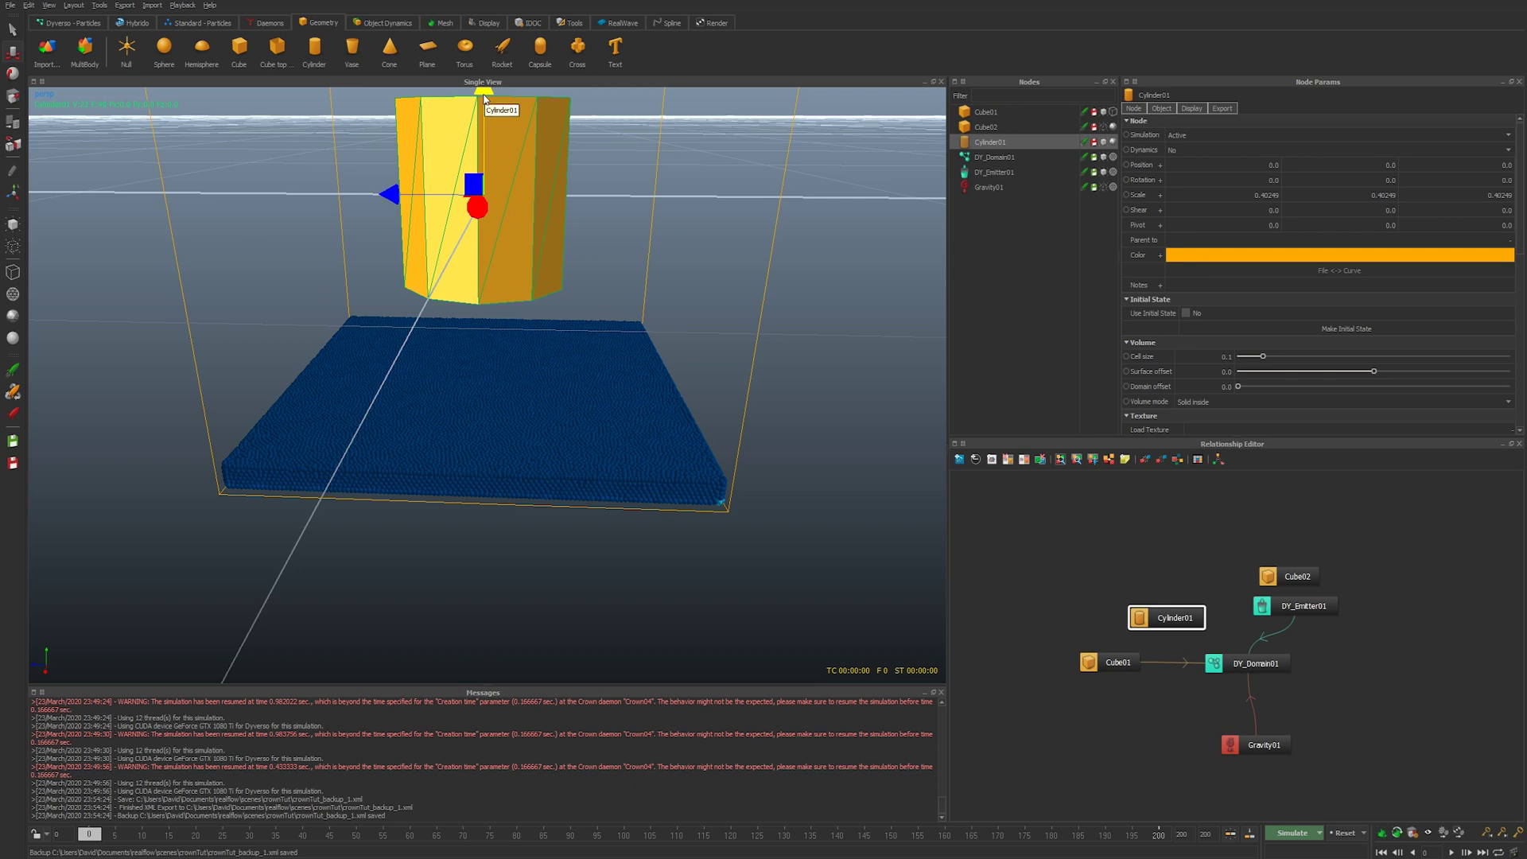
{"action": "left_click_drag", "start_coordinate": [484, 99], "coordinate": [485, 213]}
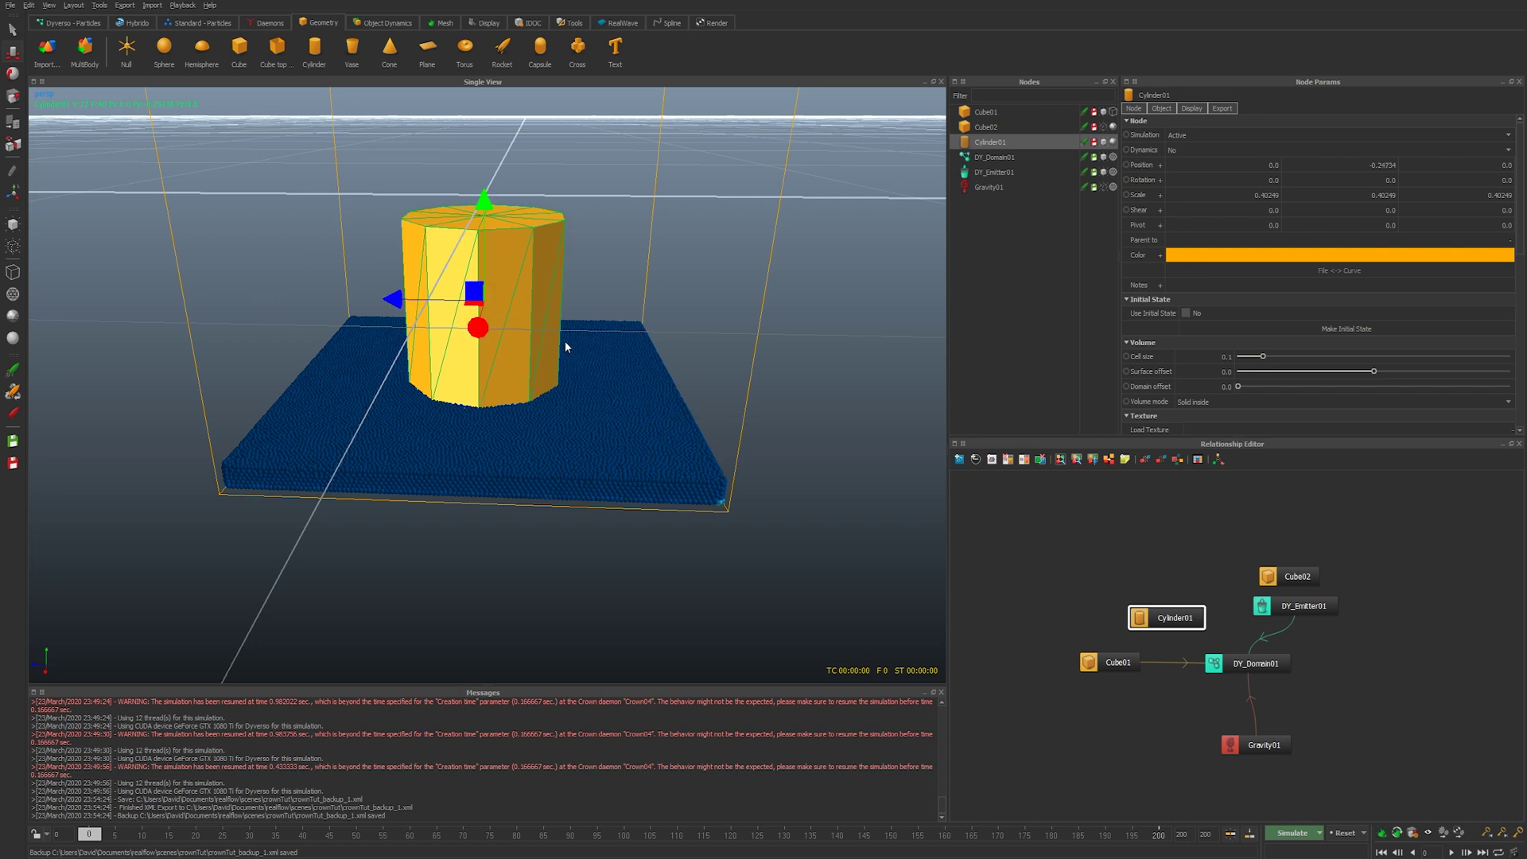
{"action": "key", "text": "Delete"}
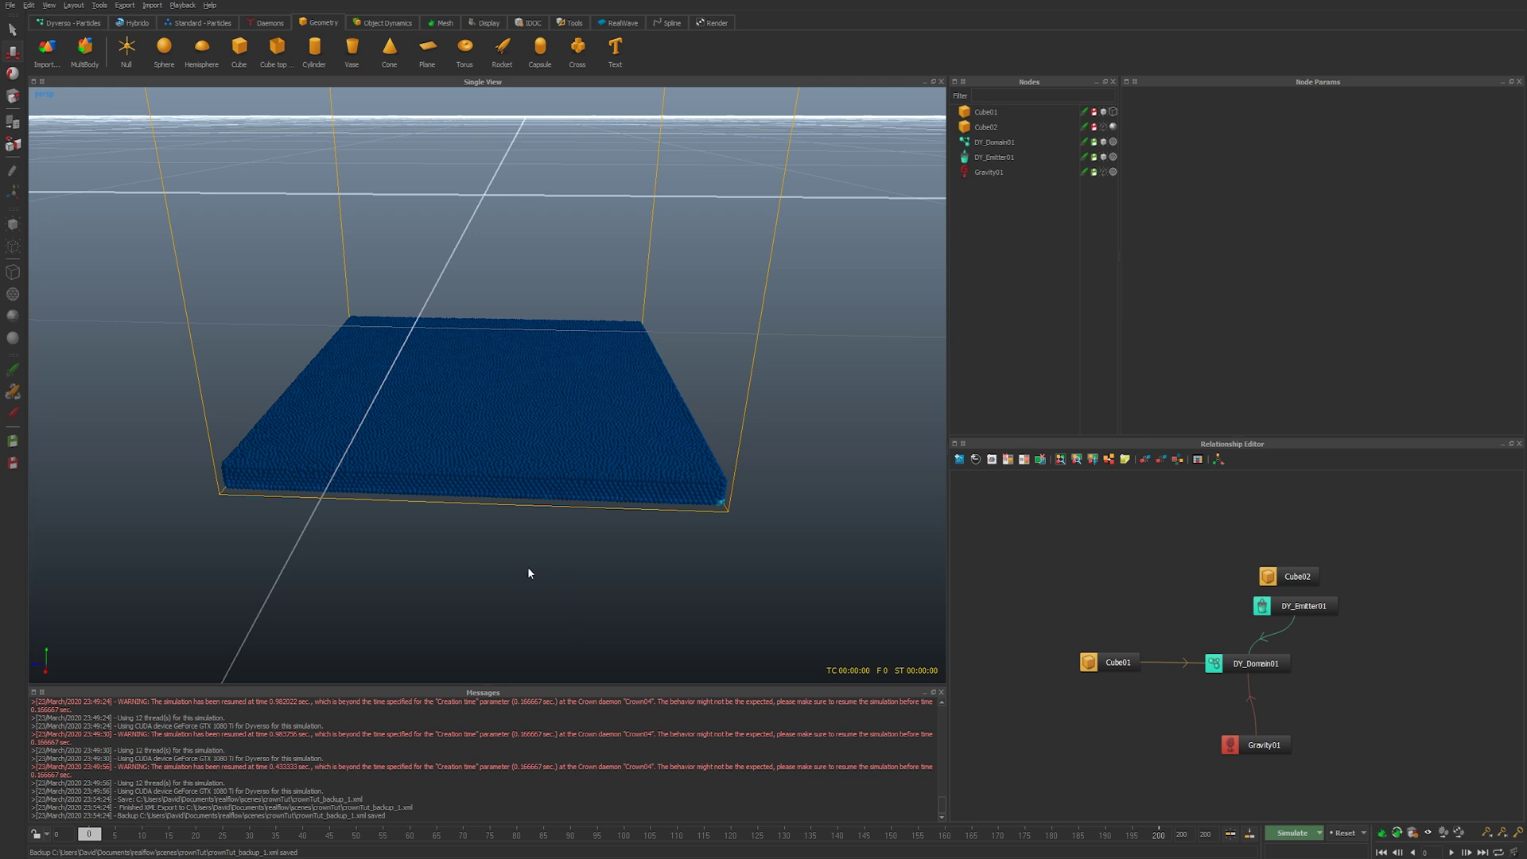
Add a Crown daemon to the scene
{"action": "mouse_move", "coordinate": [544, 523]}
{"action": "left_mouse_down", "text": "alt"}
{"action": "mouse_move", "coordinate": [511, 556]}
{"action": "mouse_move", "coordinate": [519, 584]}
{"action": "mouse_move", "coordinate": [546, 526]}
{"action": "left_mouse_up", "text": "alt"}
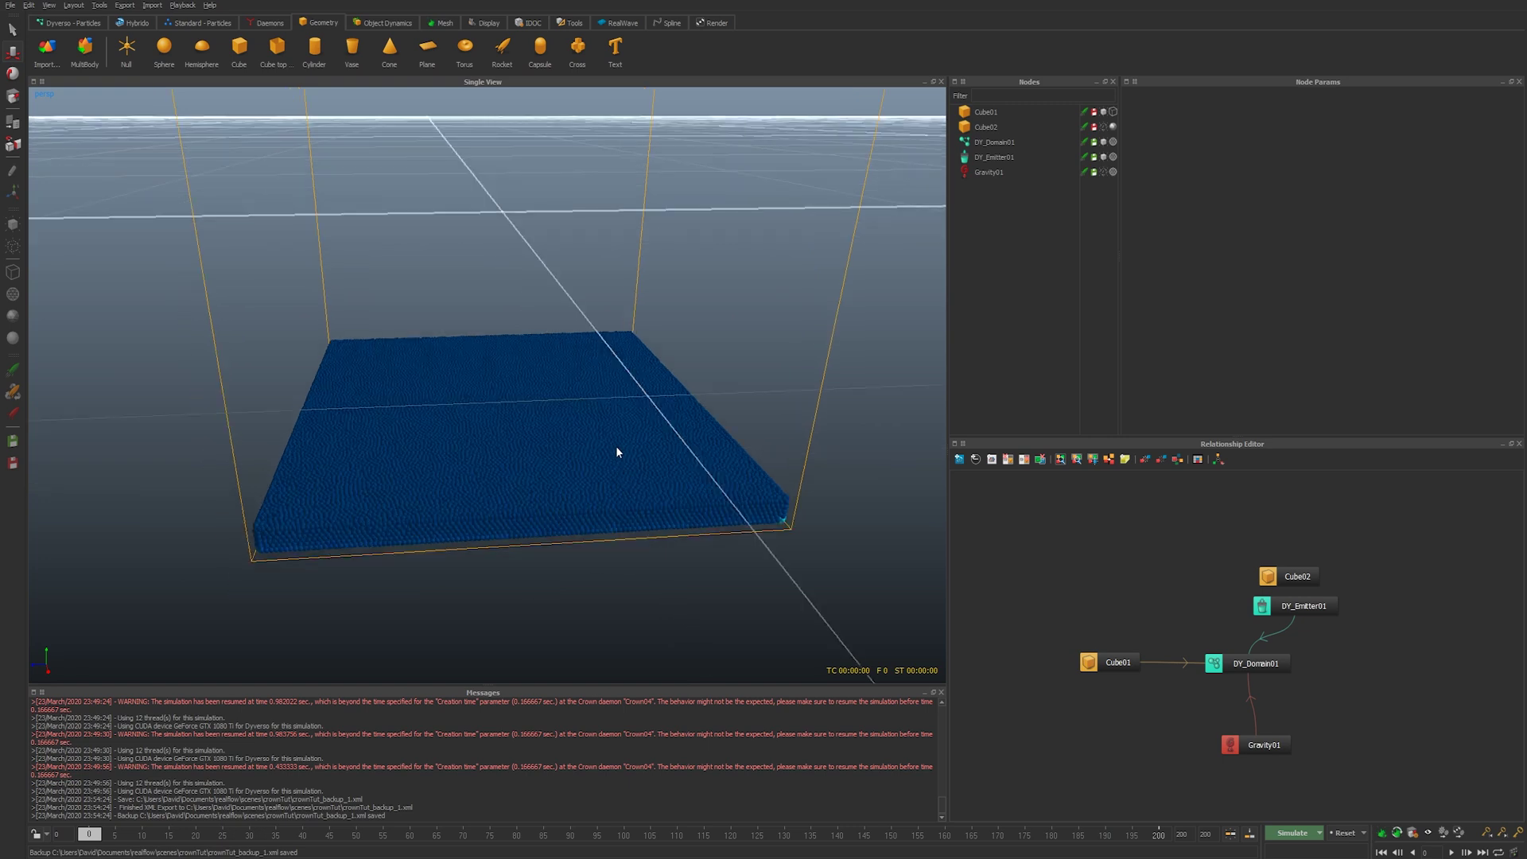
{"action": "left_click_drag", "start_coordinate": [617, 447], "coordinate": [617, 477], "text": "alt"}
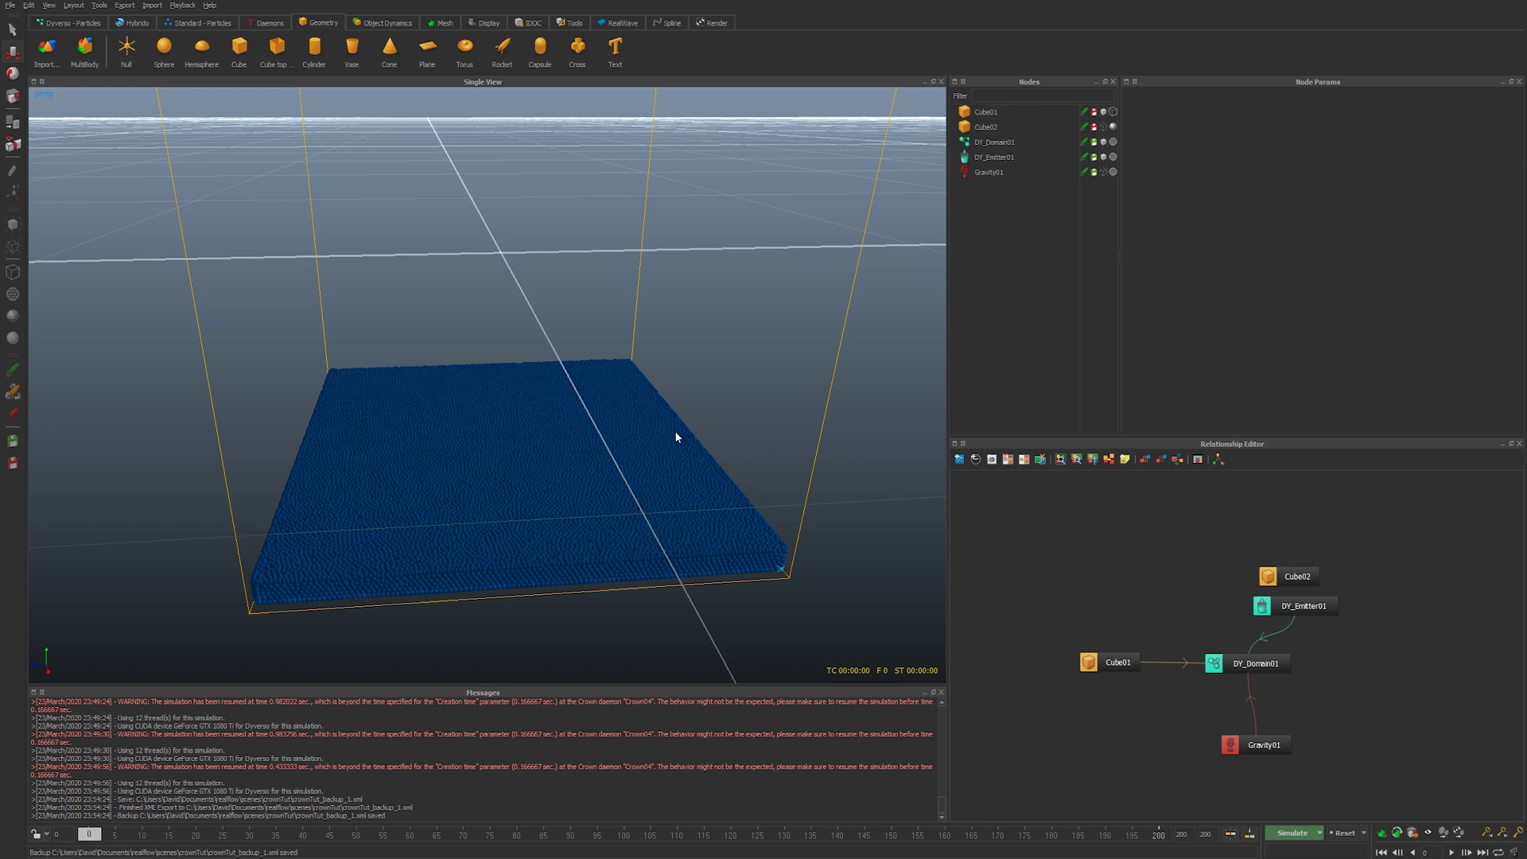
{"action": "left_click", "coordinate": [270, 23]}
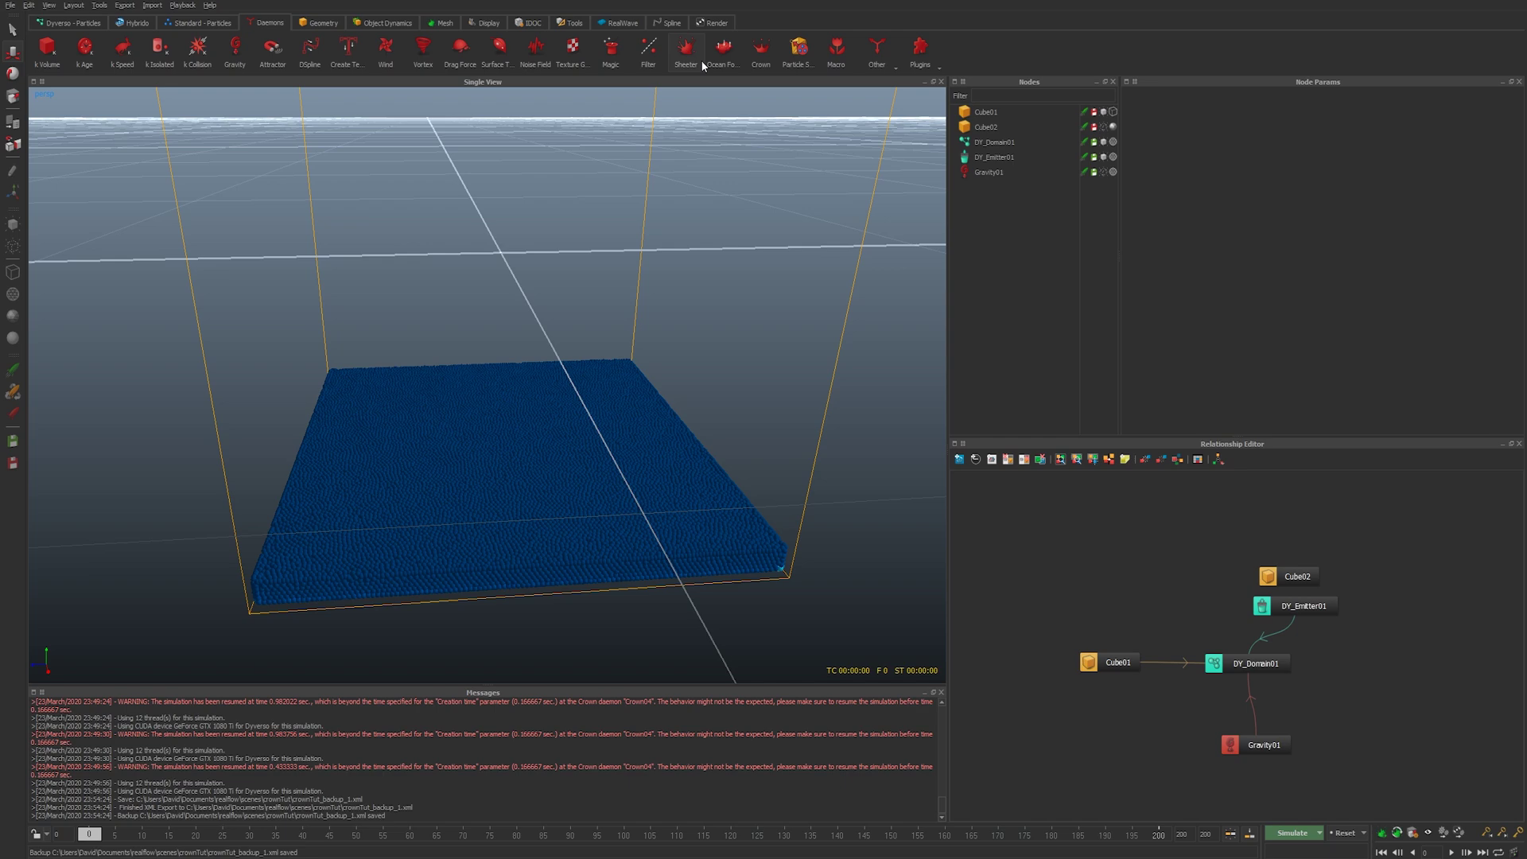
{"action": "left_click", "coordinate": [758, 54]}
{"action": "scroll", "coordinate": [655, 381], "scroll_direction": "down", "scroll_amount": 6}
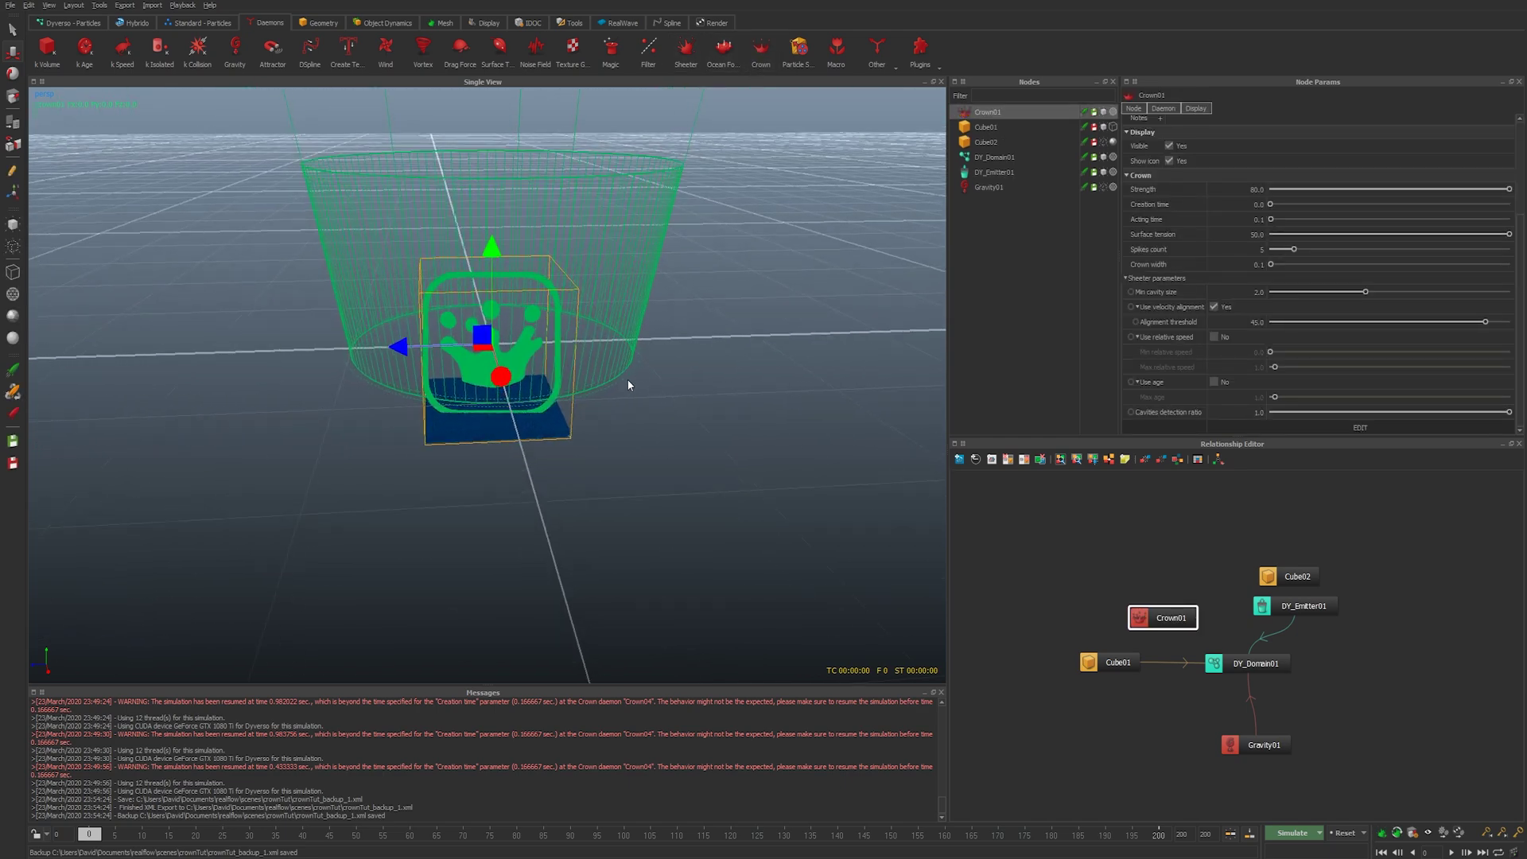
{"action": "scroll", "coordinate": [627, 385], "scroll_direction": "up", "scroll_amount": 3}
Scale the Crown daemon to about 0.26, lower it into the fluid layer at about -0.46 vertically, with its icon hidden
{"action": "key", "text": "r"}
{"action": "left_click_drag", "start_coordinate": [493, 334], "coordinate": [437, 520]}
{"action": "key", "text": "2"}
{"action": "key", "text": "w"}
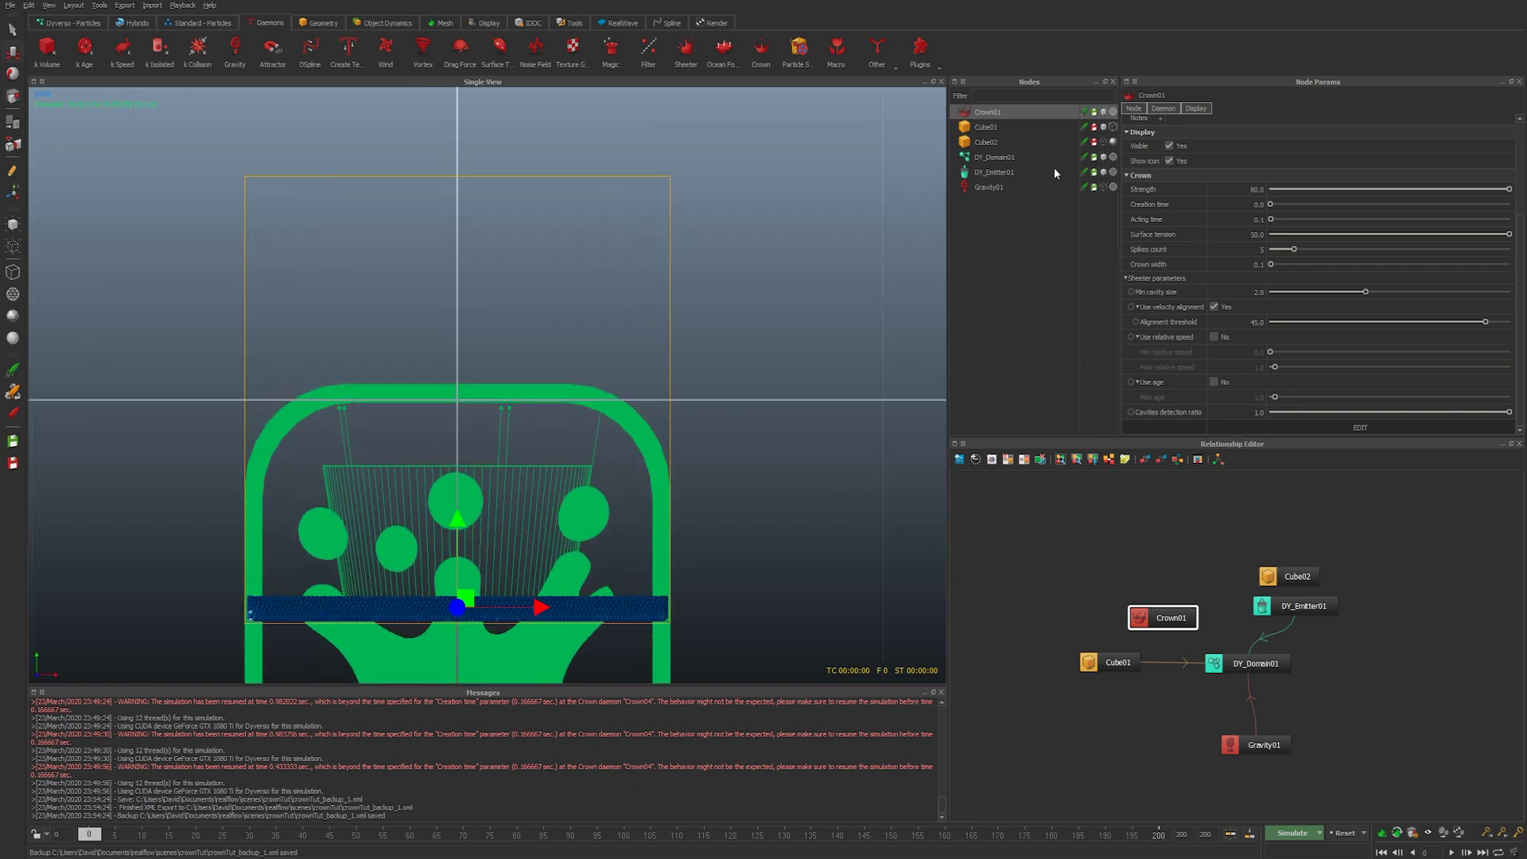
{"action": "left_click", "coordinate": [1169, 161]}
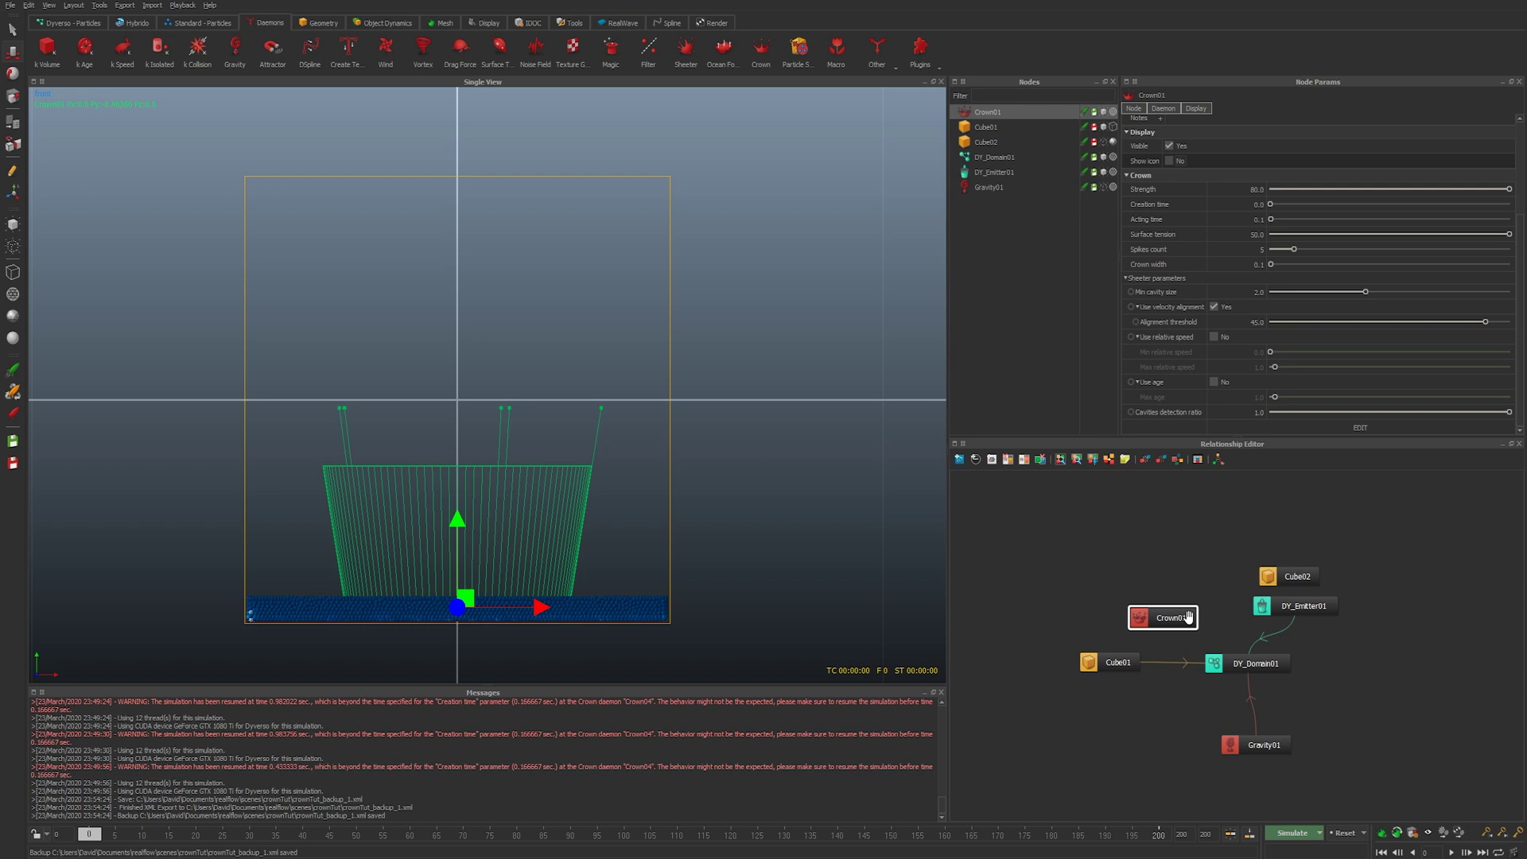
Connect Crown01 to DY_Domain01 and simulate the first 14 frames or so
{"action": "left_click_drag", "start_coordinate": [1187, 618], "coordinate": [1253, 664]}
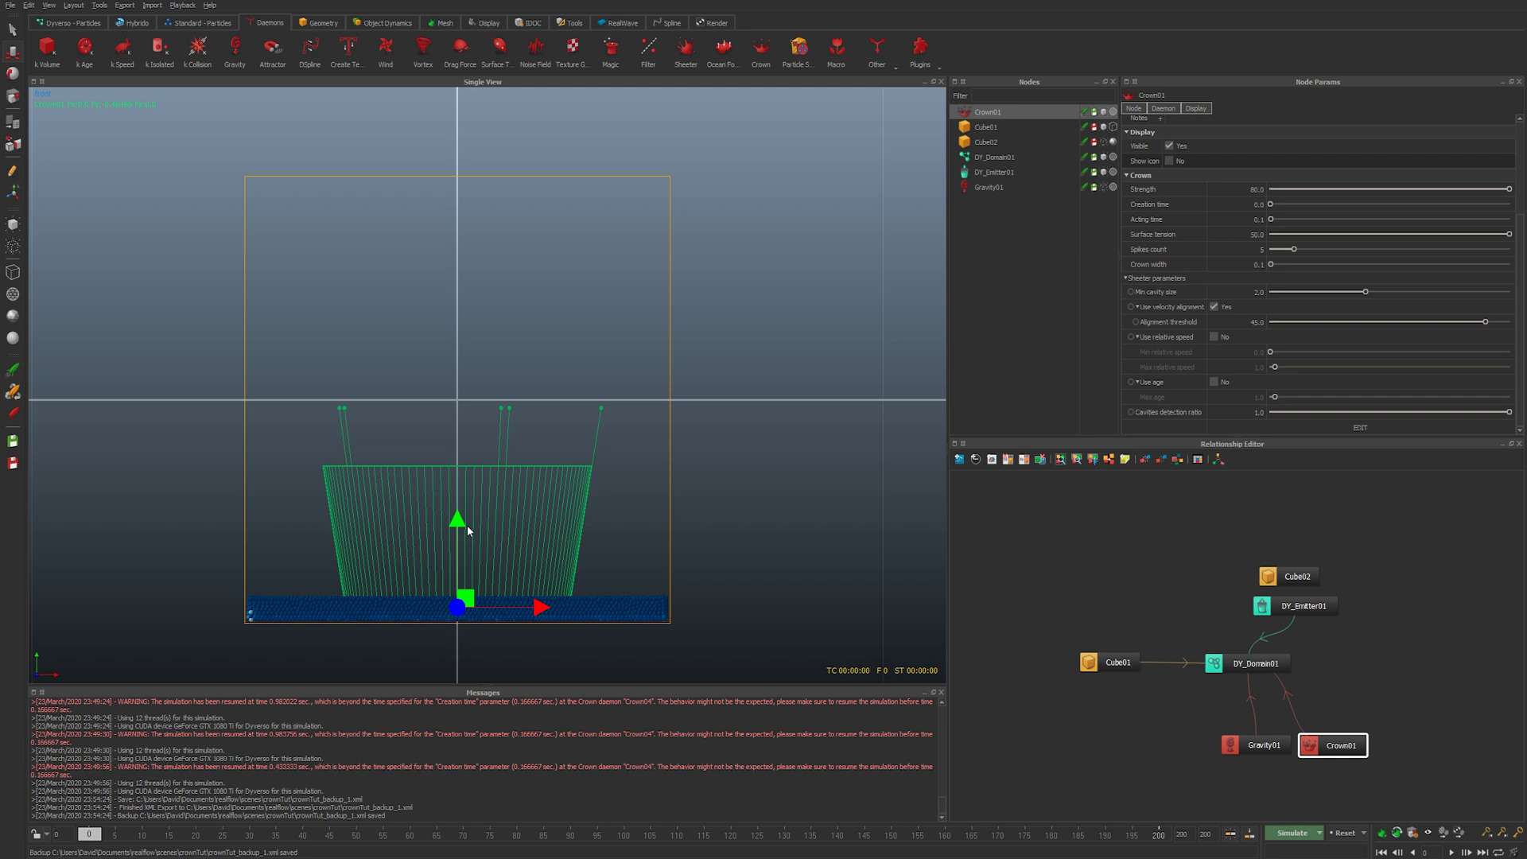
{"action": "key", "text": "ctrl+a"}
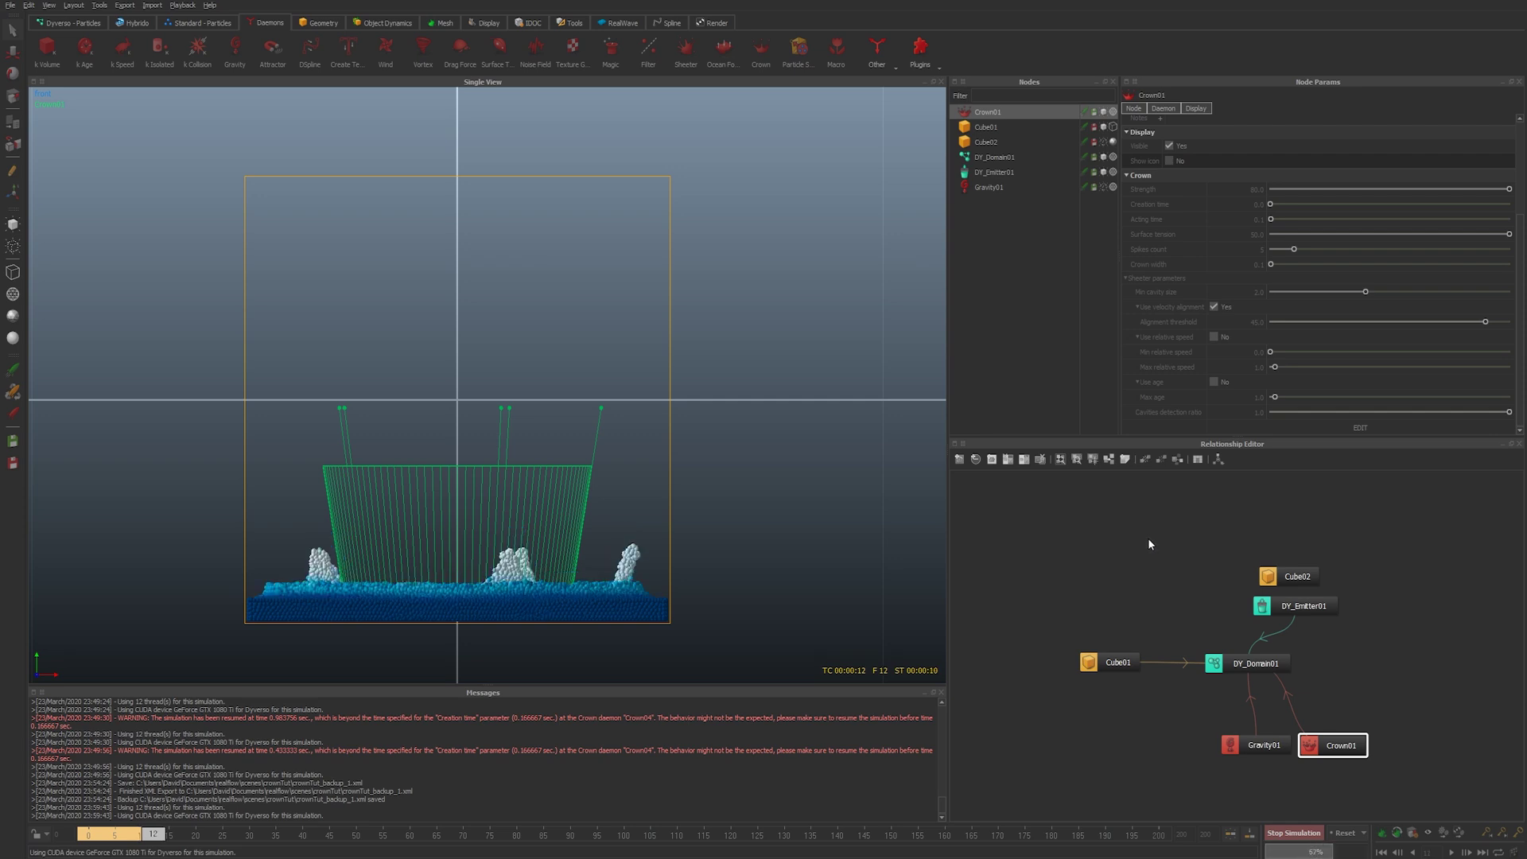
{"action": "left_click", "coordinate": [1293, 833]}
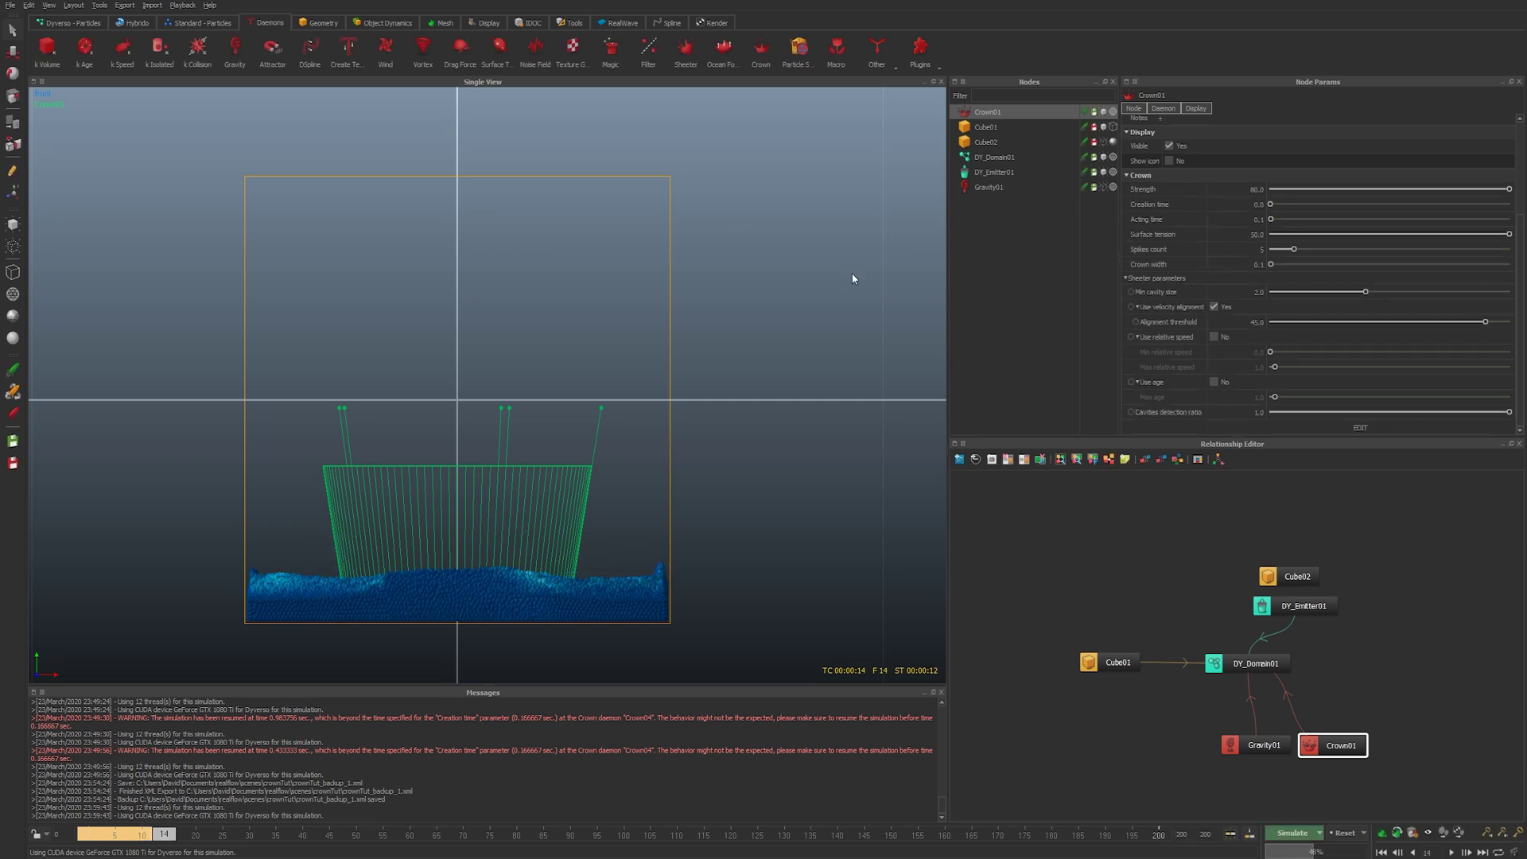
Try to link Crown01 to a newly added Hybrido open domain, and delete that domain
{"action": "left_click", "coordinate": [144, 23]}
{"action": "left_click", "coordinate": [47, 50]}
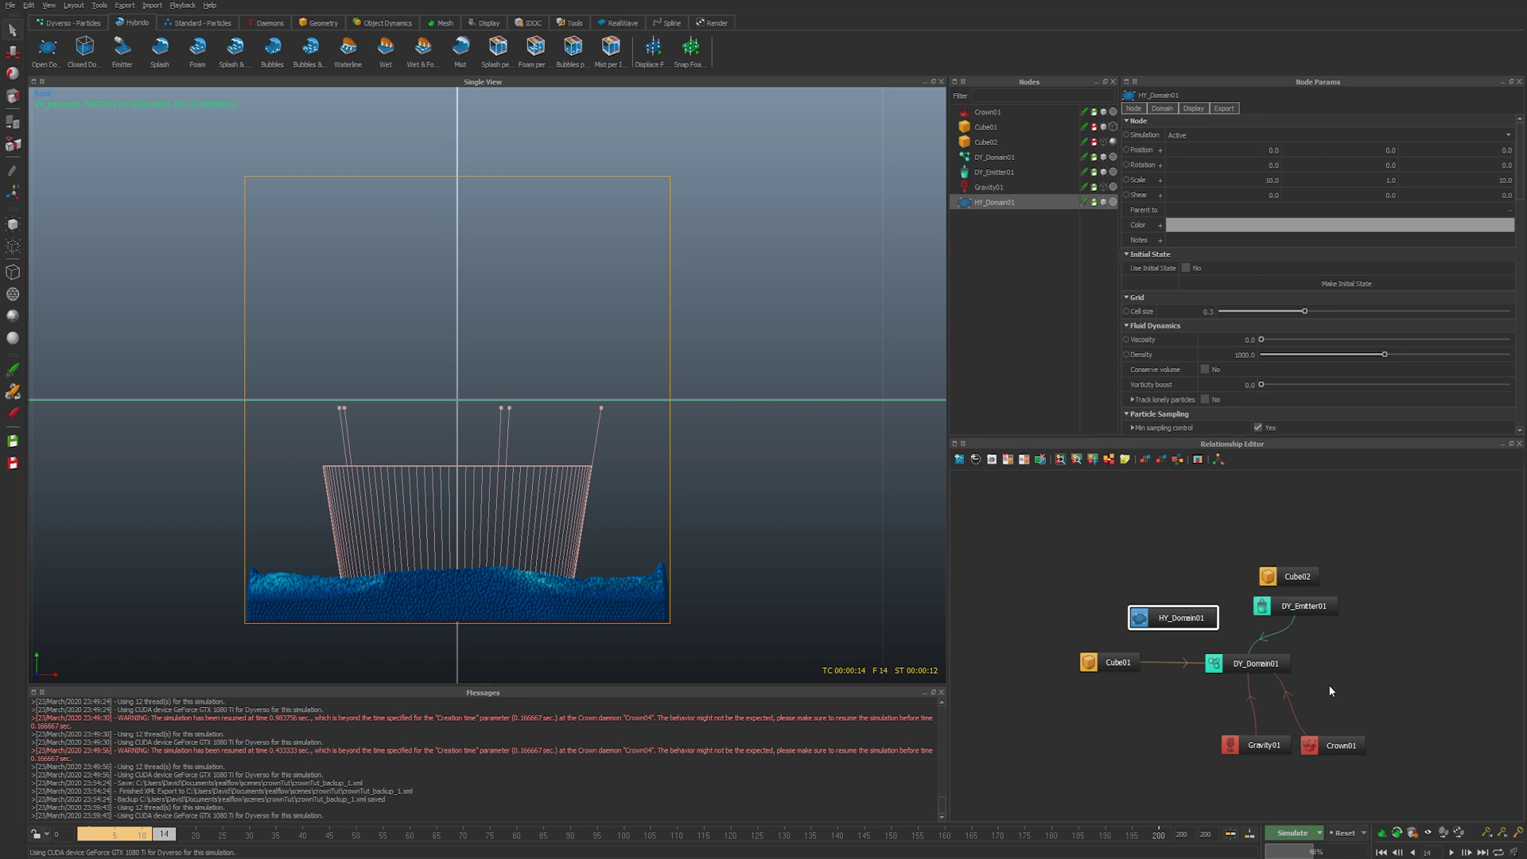
{"action": "left_click", "coordinate": [1333, 737]}
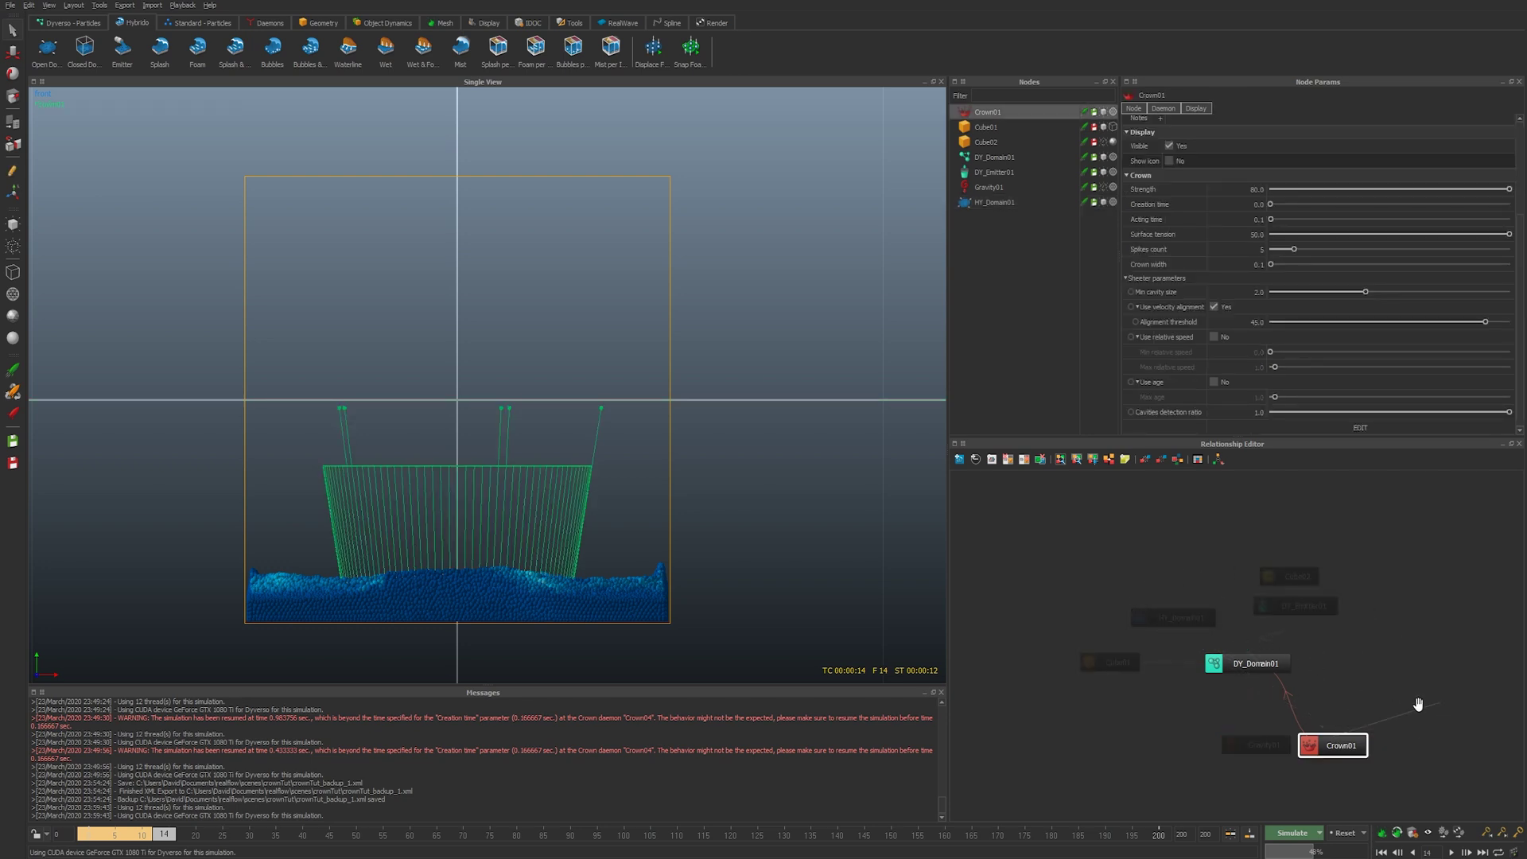
{"action": "left_click", "coordinate": [1243, 625]}
{"action": "left_click", "coordinate": [1186, 618]}
{"action": "key", "text": "Delete"}
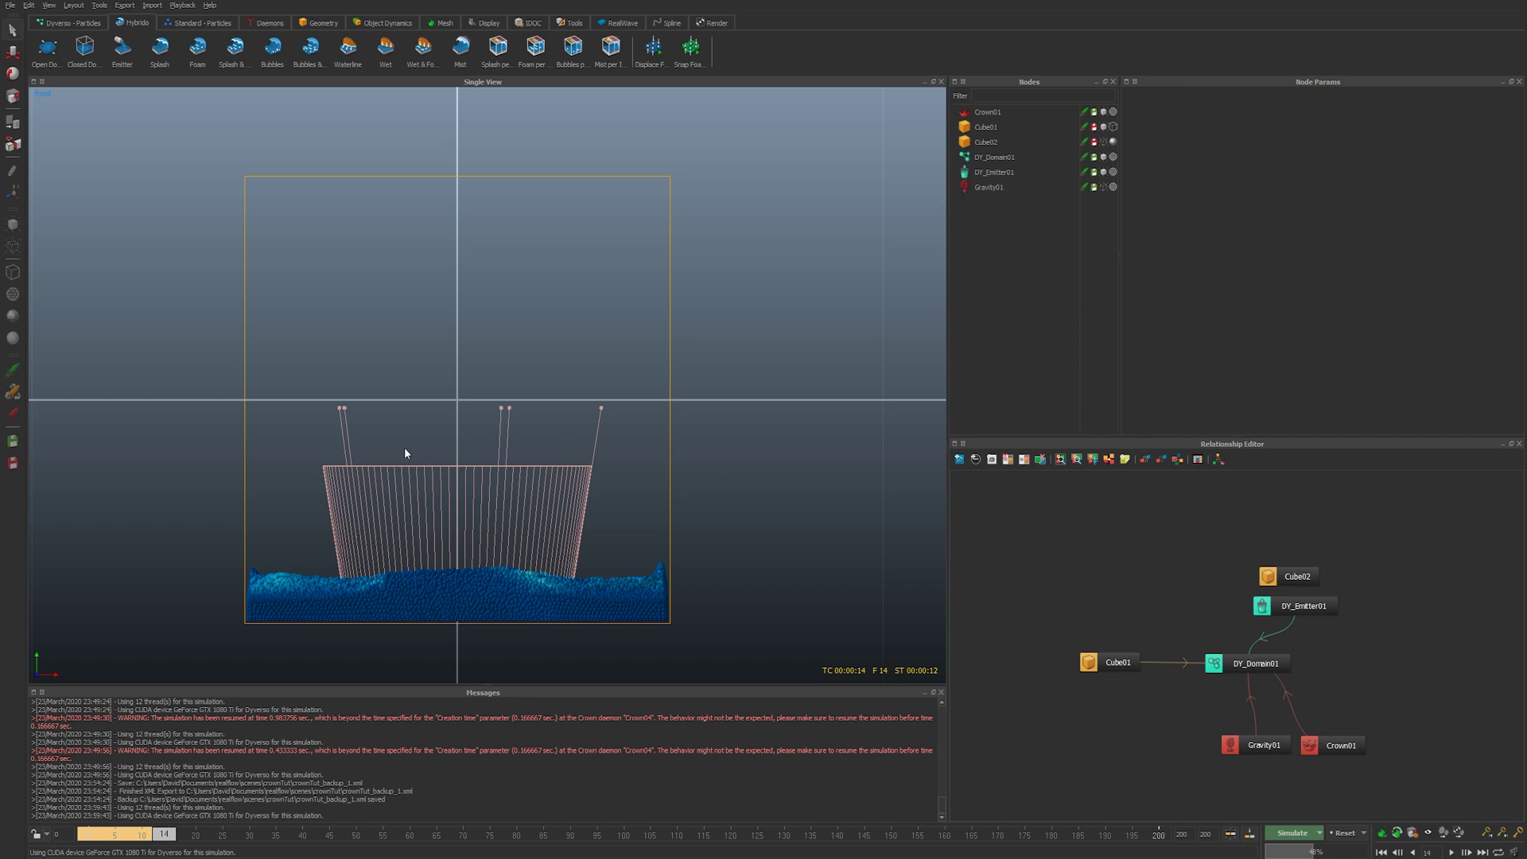
Set the Crown daemon's Strength to 100 and save the scene
{"action": "left_click", "coordinate": [587, 465]}
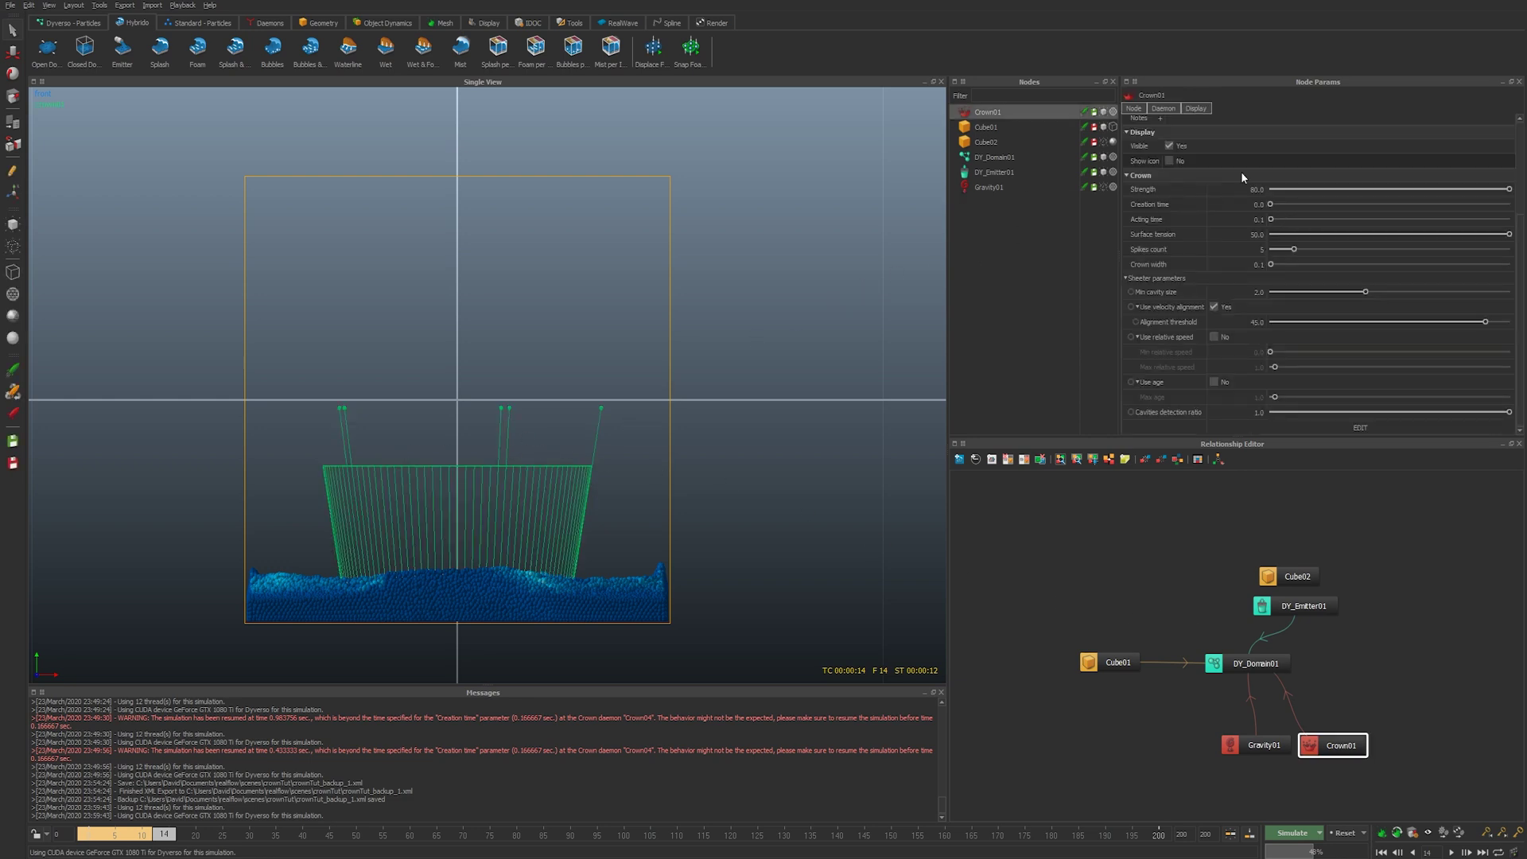
{"action": "double_click", "coordinate": [1254, 189]}
{"action": "type", "text": "100"}
{"action": "key", "text": "Return"}
{"action": "key", "text": "ctrl+s"}
Reset the simulation and rerun it to about frame 14, watching the crown splash in the perspective view
{"action": "key", "text": "ctrl+r"}
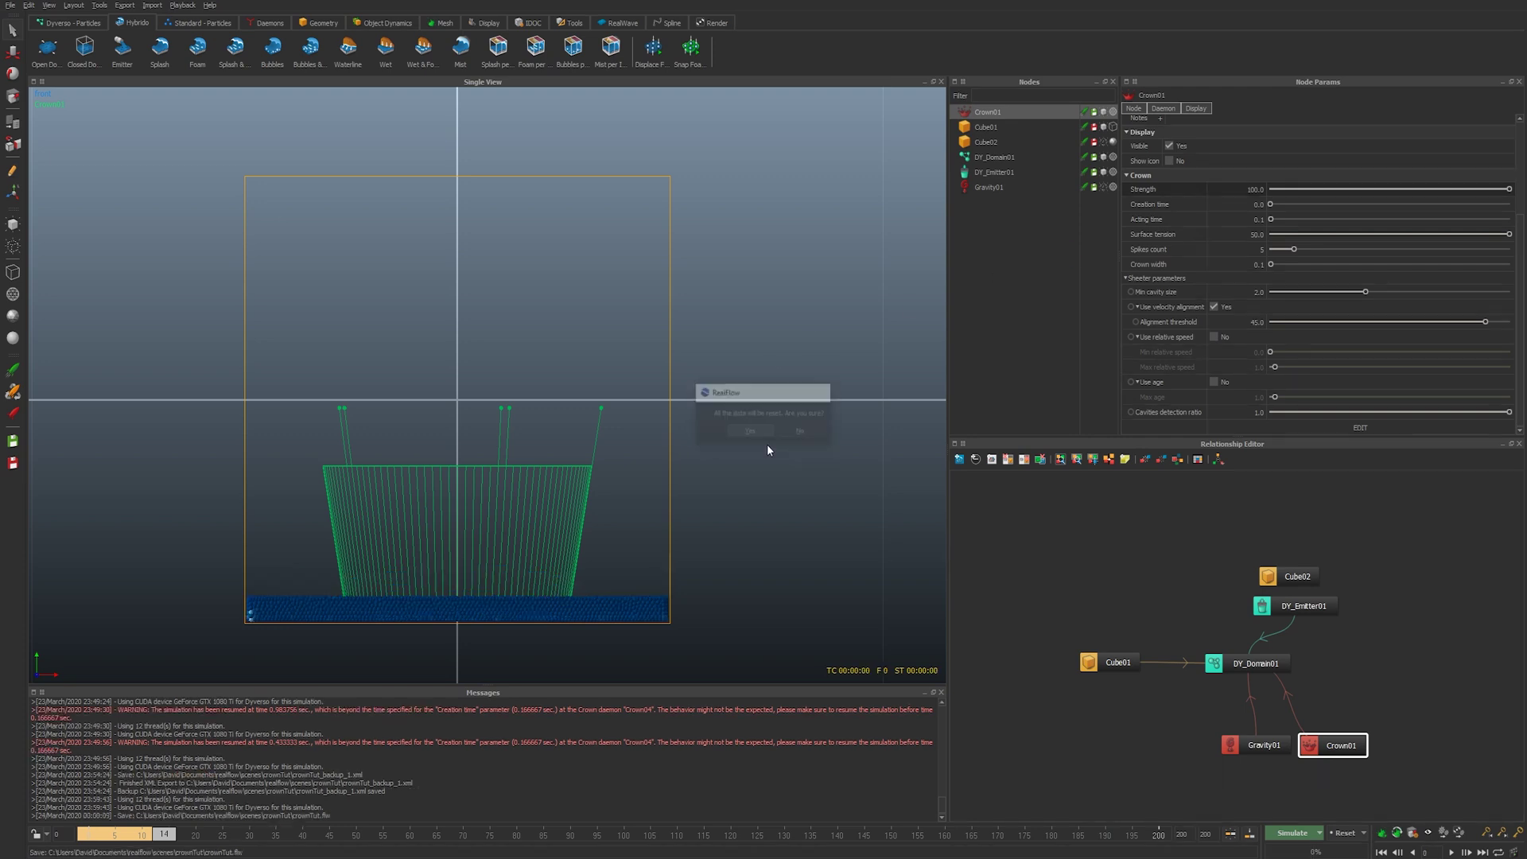
{"action": "key", "text": "ctrl+a"}
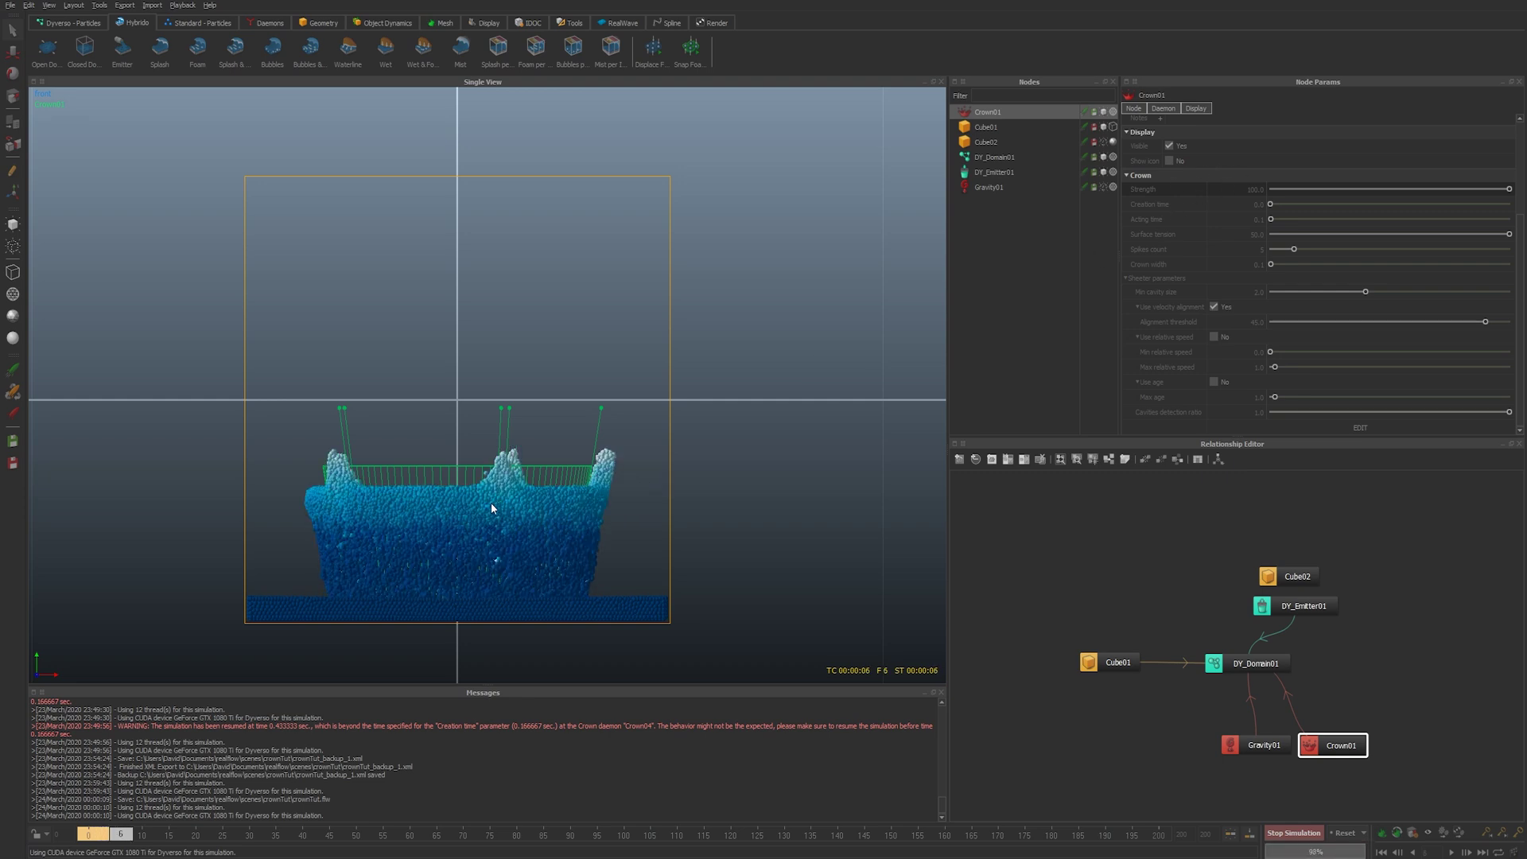
{"action": "key", "text": "4"}
{"action": "left_click_drag", "start_coordinate": [570, 494], "coordinate": [541, 467], "text": "alt"}
{"action": "right_click_drag", "start_coordinate": [541, 467], "coordinate": [572, 472], "text": "alt"}
{"action": "scroll", "coordinate": [588, 491], "scroll_direction": "up", "scroll_amount": 3}
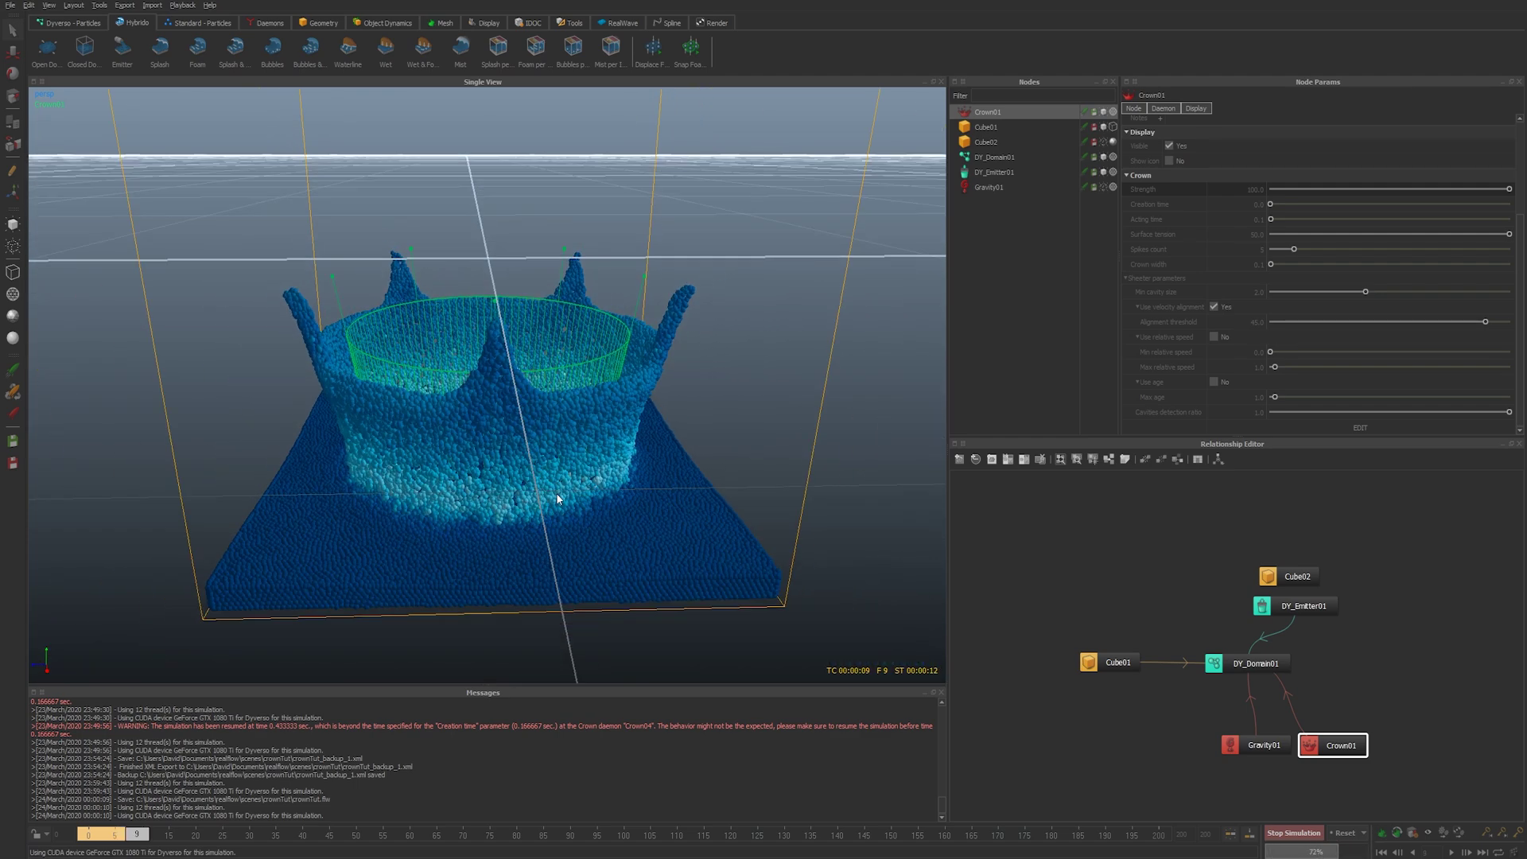
{"action": "scroll", "coordinate": [554, 493], "scroll_direction": "down", "scroll_amount": 1}
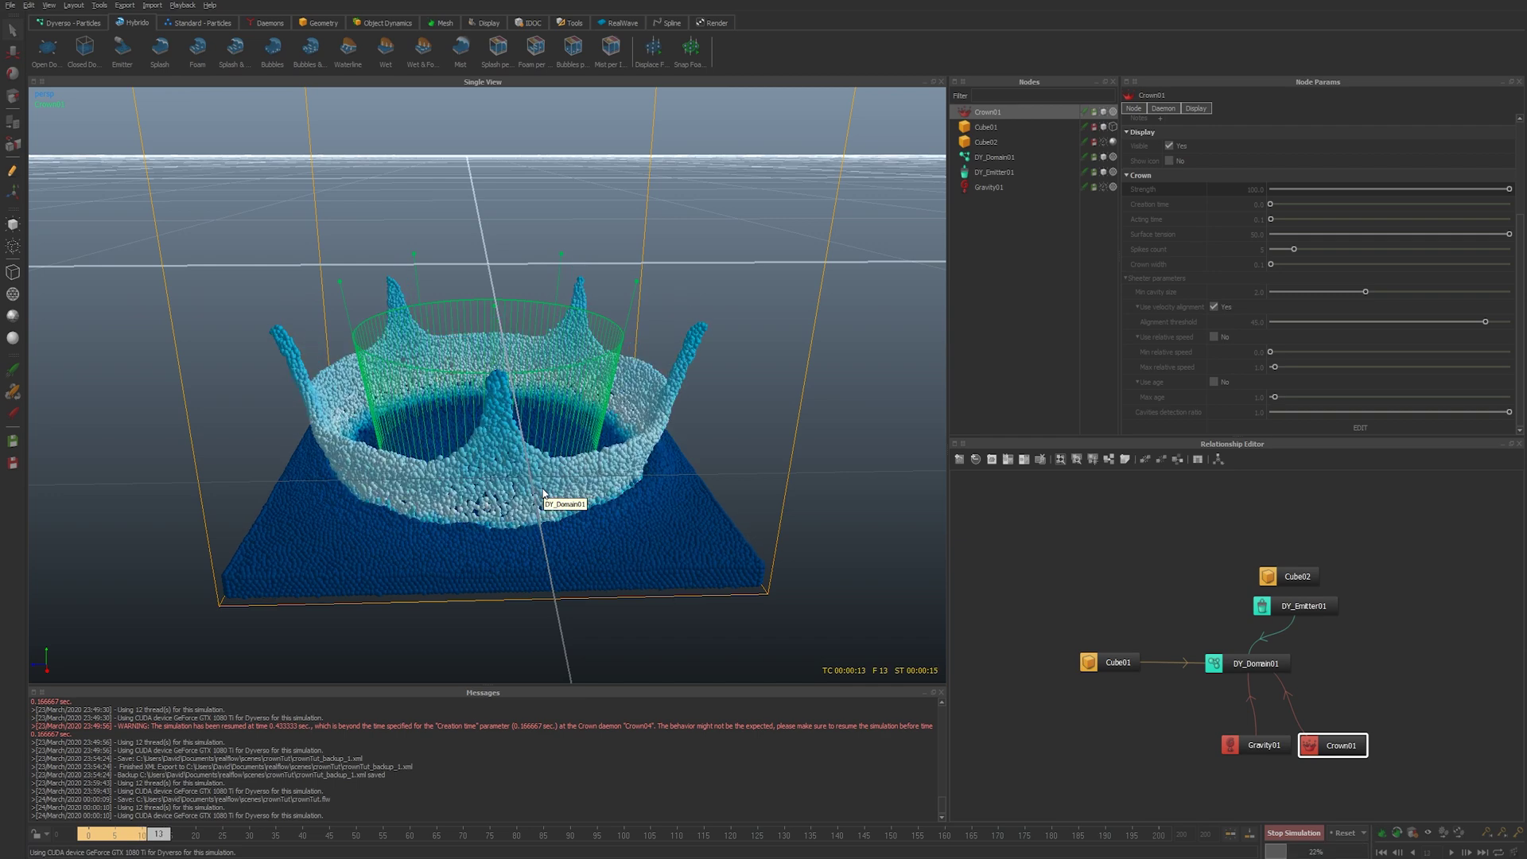
{"action": "key", "text": "Escape"}
Reset the simulation data and rescale the Crown daemon slightly
{"action": "key", "text": "ctrl+r"}
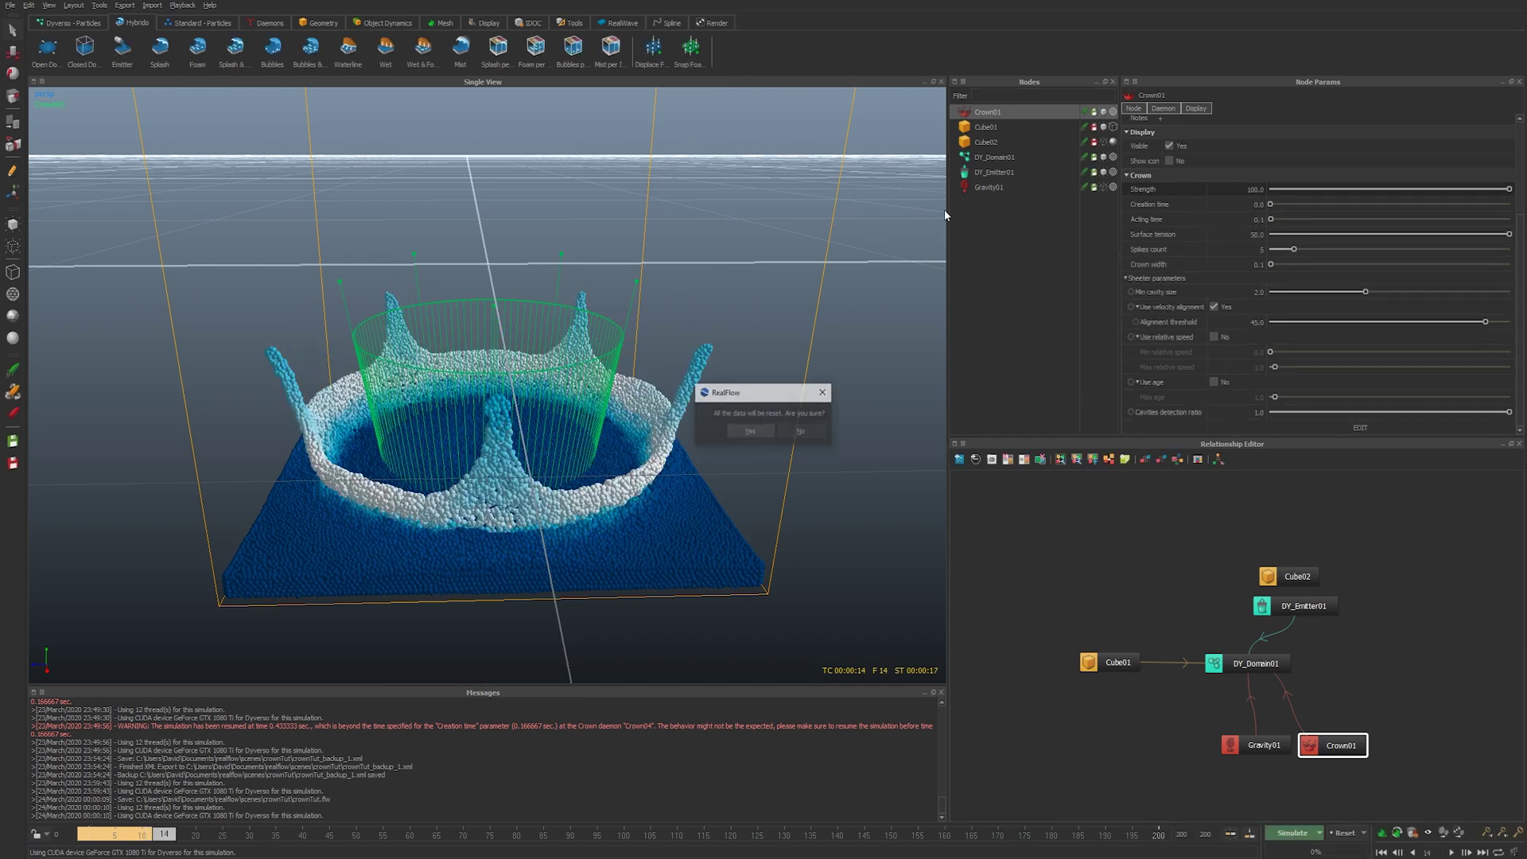
{"action": "key", "text": "Return"}
{"action": "key", "text": "r"}
{"action": "left_click_drag", "start_coordinate": [489, 456], "coordinate": [472, 465]}
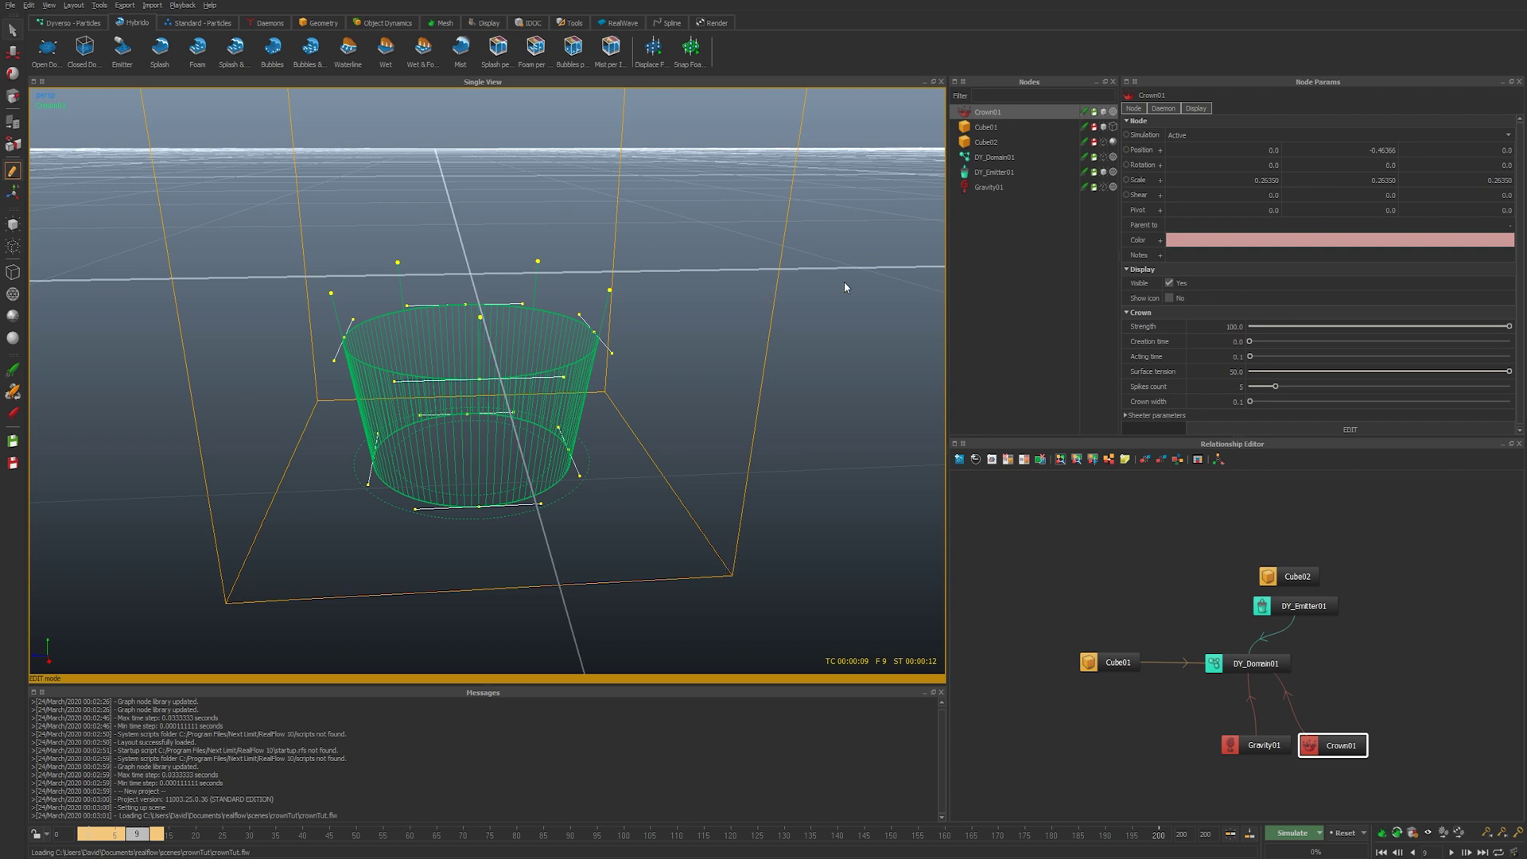
Toggle the Crown daemon's edit mode off and on, ending with its control points editable
{"action": "left_click", "coordinate": [1342, 427]}
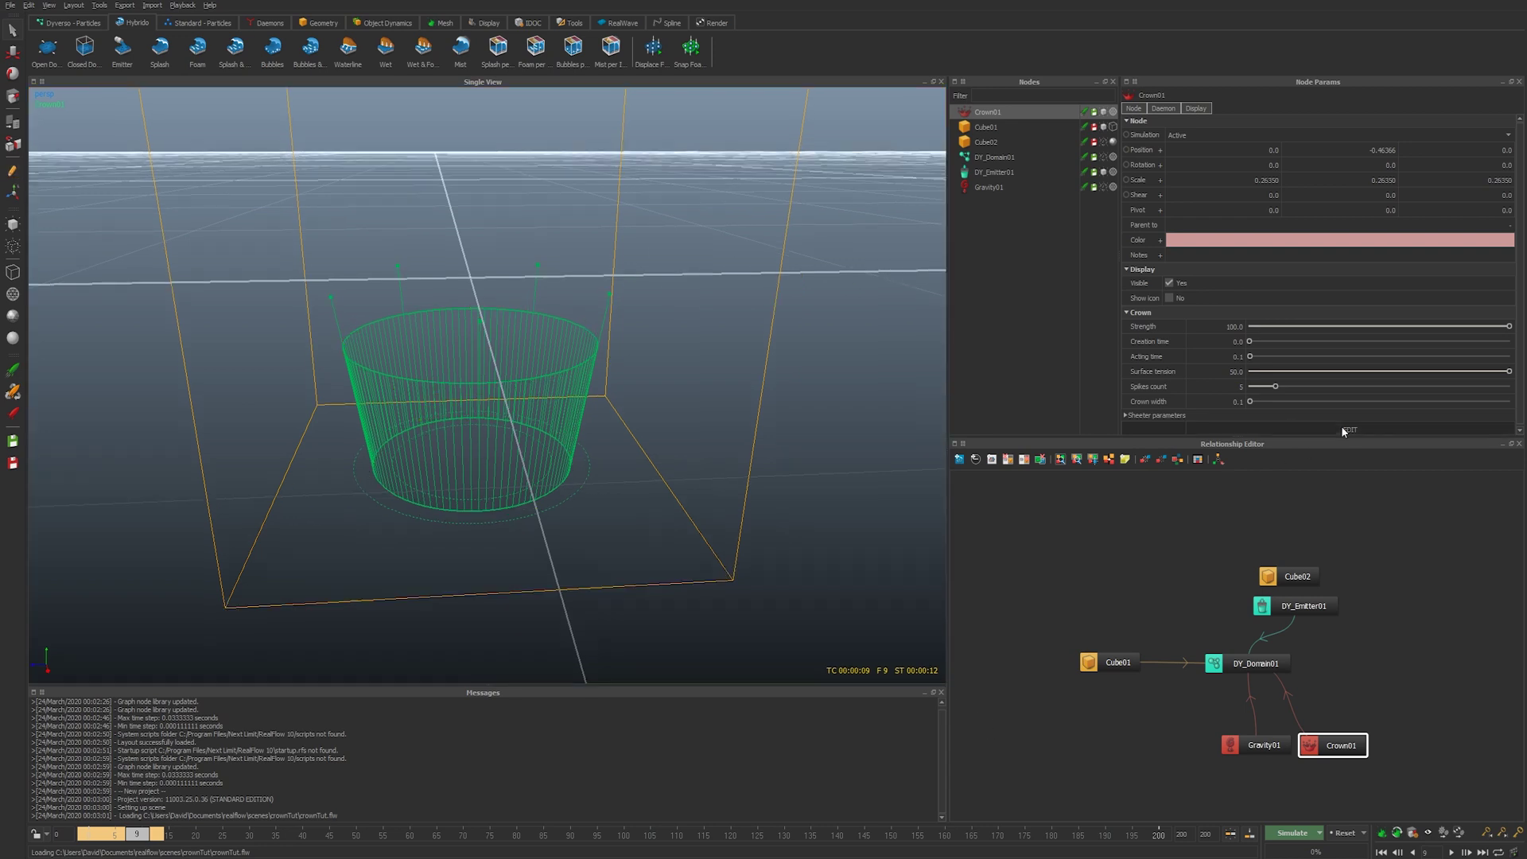
{"action": "left_click", "coordinate": [1342, 427]}
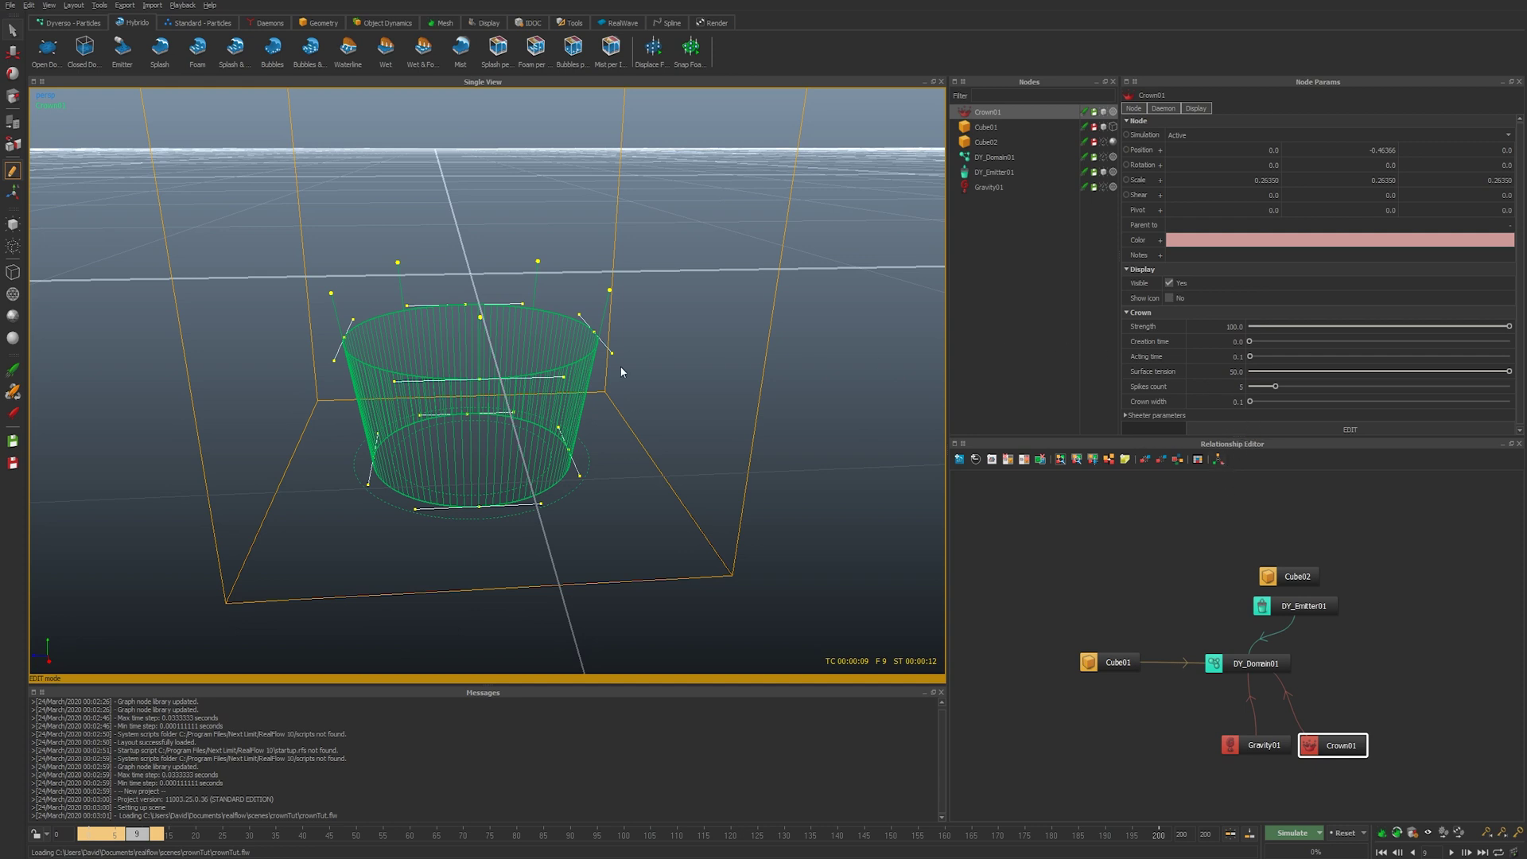
{"action": "left_click_drag", "start_coordinate": [602, 313], "coordinate": [454, 348], "text": "alt"}
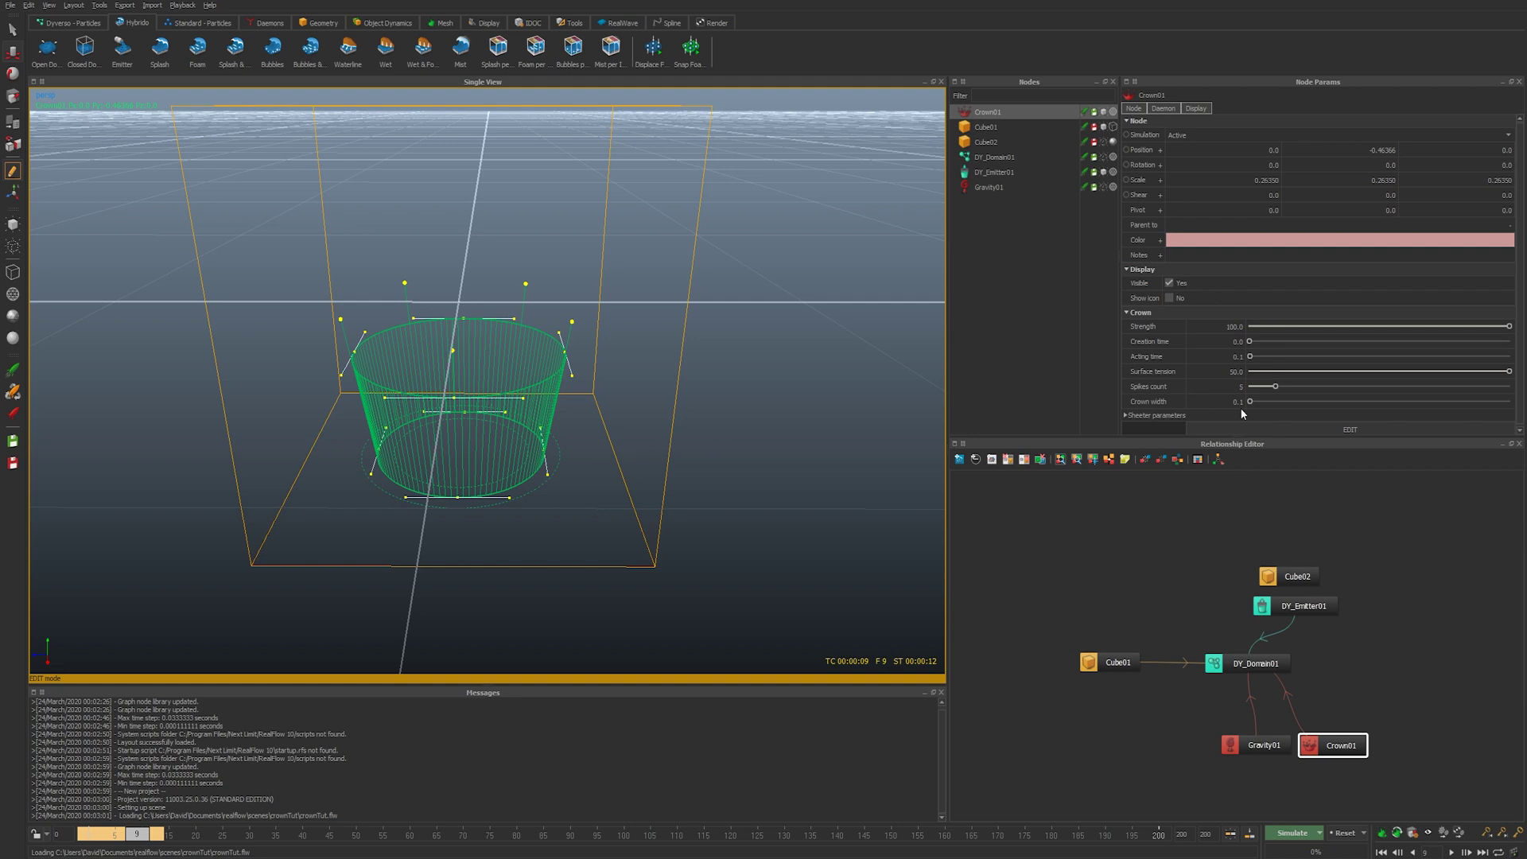
{"action": "left_click", "coordinate": [1336, 429]}
{"action": "left_click", "coordinate": [1343, 428]}
{"action": "scroll", "coordinate": [389, 447], "scroll_direction": "up", "scroll_amount": 2}
{"action": "scroll", "coordinate": [393, 449], "scroll_direction": "up", "scroll_amount": 2}
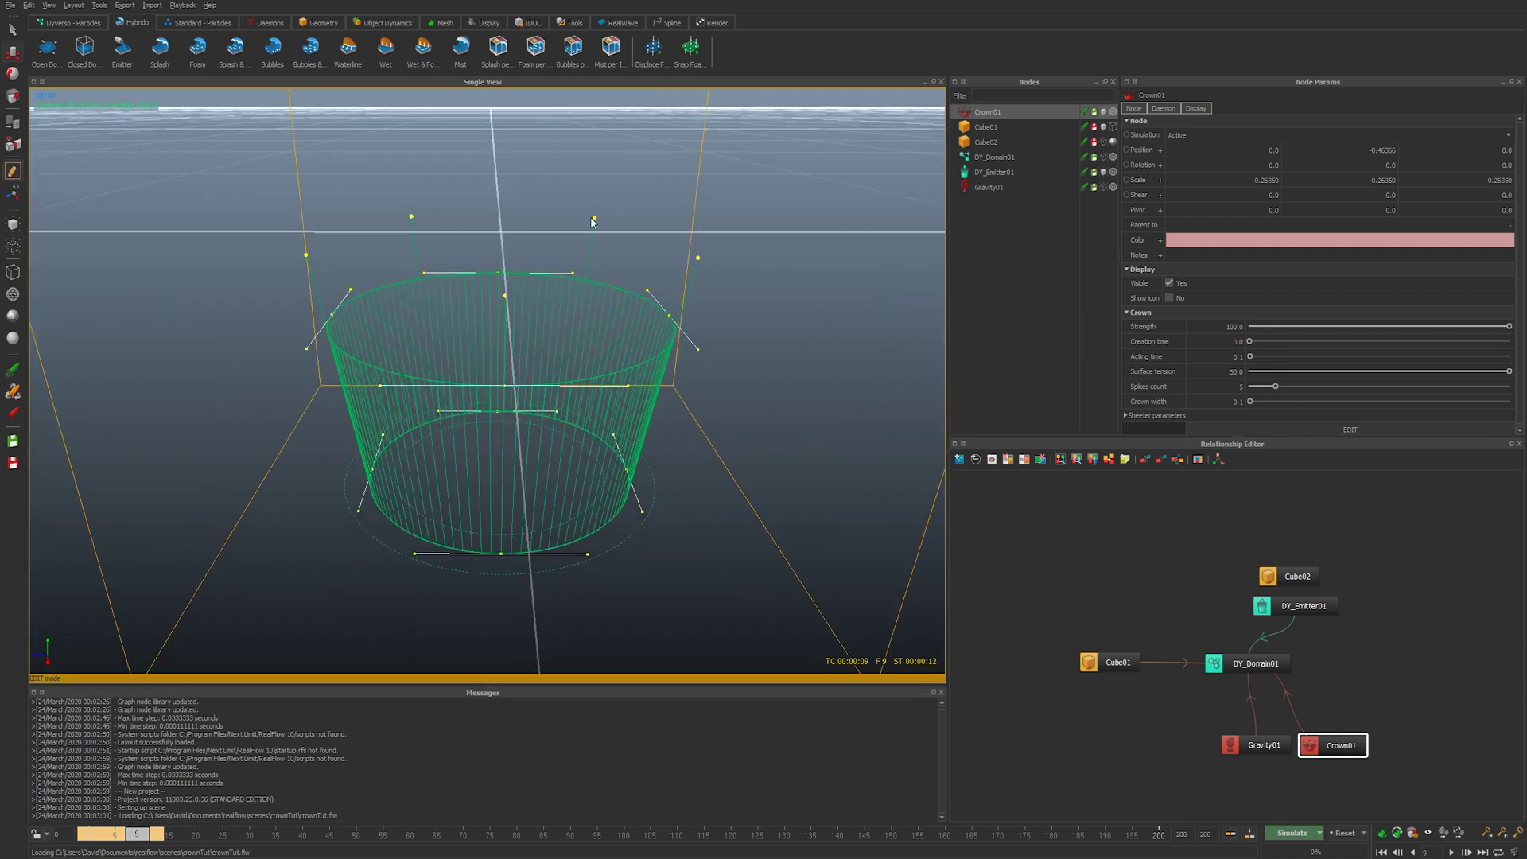
Move four of the crown's spike tips to different heights, raising the two rear tips the most
{"action": "left_click_drag", "start_coordinate": [595, 217], "coordinate": [605, 138]}
{"action": "left_click_drag", "start_coordinate": [411, 219], "coordinate": [405, 167]}
{"action": "left_click_drag", "start_coordinate": [307, 256], "coordinate": [296, 218]}
{"action": "left_click_drag", "start_coordinate": [698, 259], "coordinate": [699, 252]}
{"action": "right_click_drag", "start_coordinate": [583, 287], "coordinate": [669, 313], "text": "alt"}
{"action": "middle_click_drag", "start_coordinate": [669, 313], "coordinate": [663, 332], "text": "alt"}
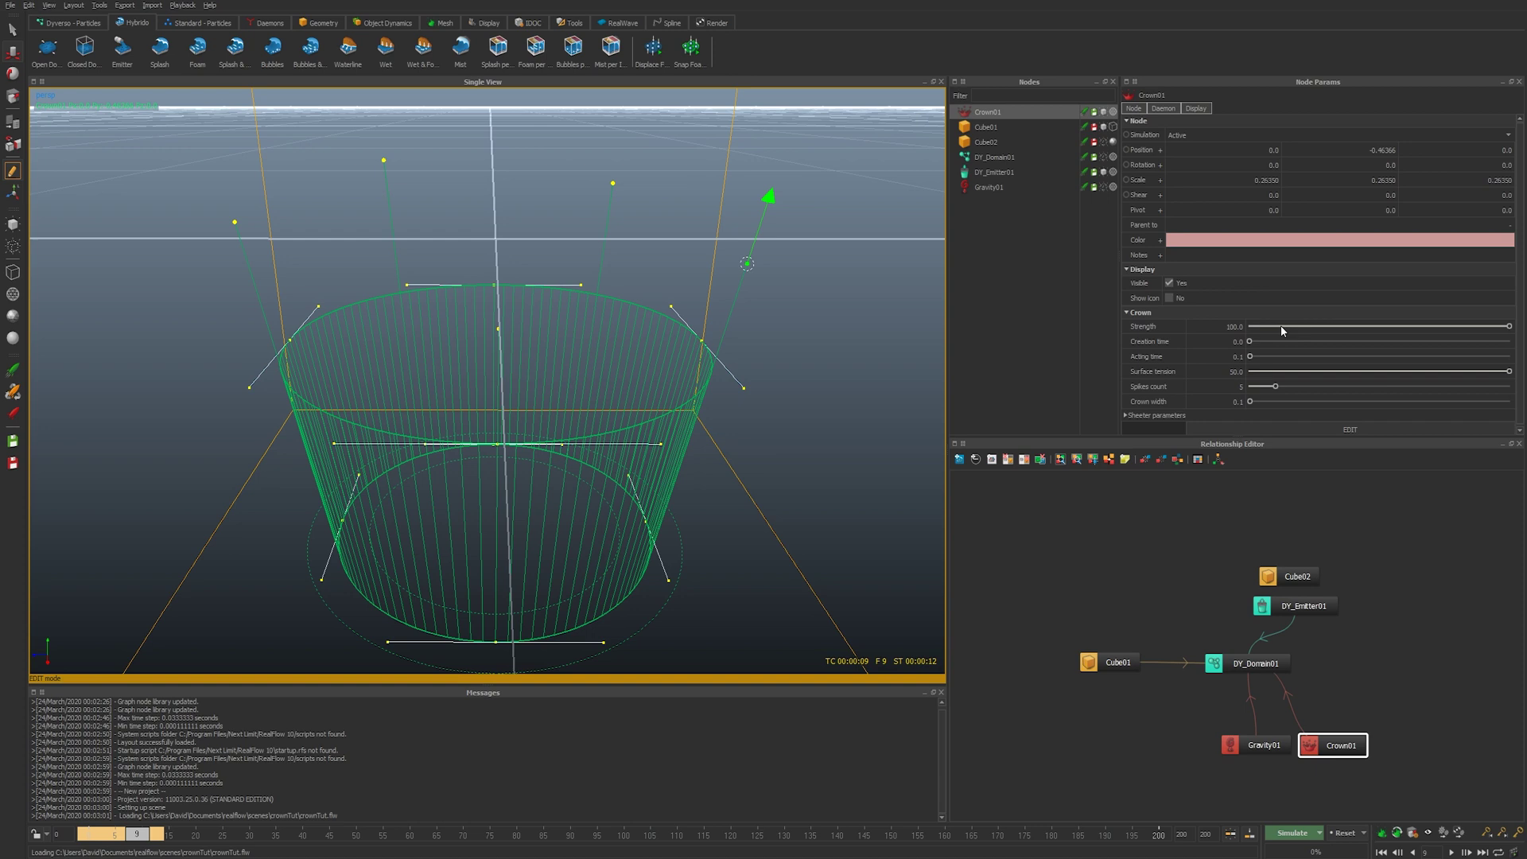
{"action": "right_click_drag", "start_coordinate": [838, 356], "coordinate": [639, 413], "text": "alt"}
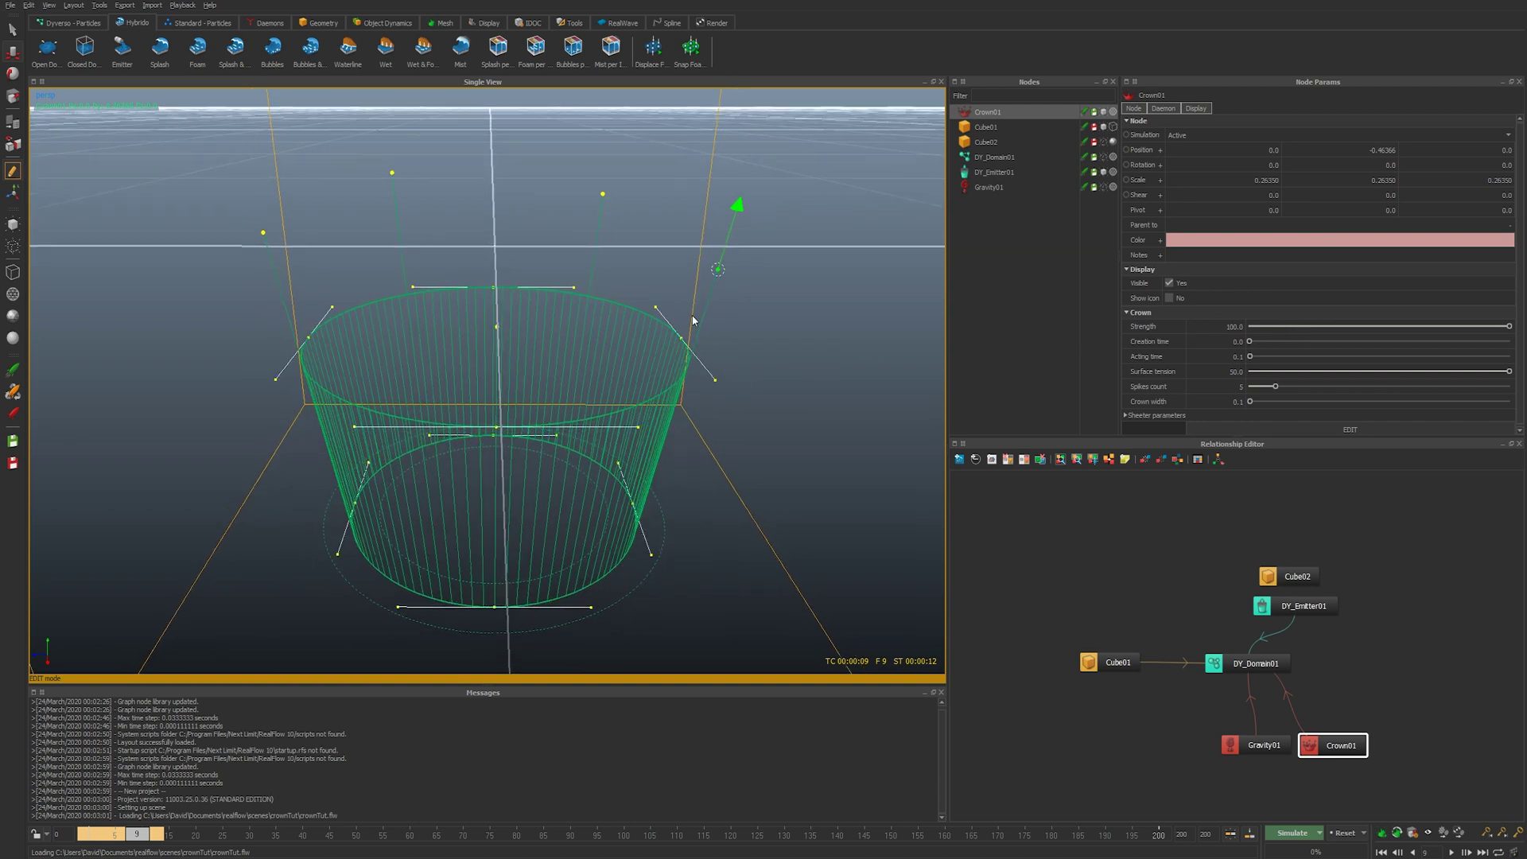
{"action": "left_click_drag", "start_coordinate": [739, 211], "coordinate": [753, 241]}
{"action": "scroll", "coordinate": [437, 467], "scroll_direction": "up", "scroll_amount": 4}
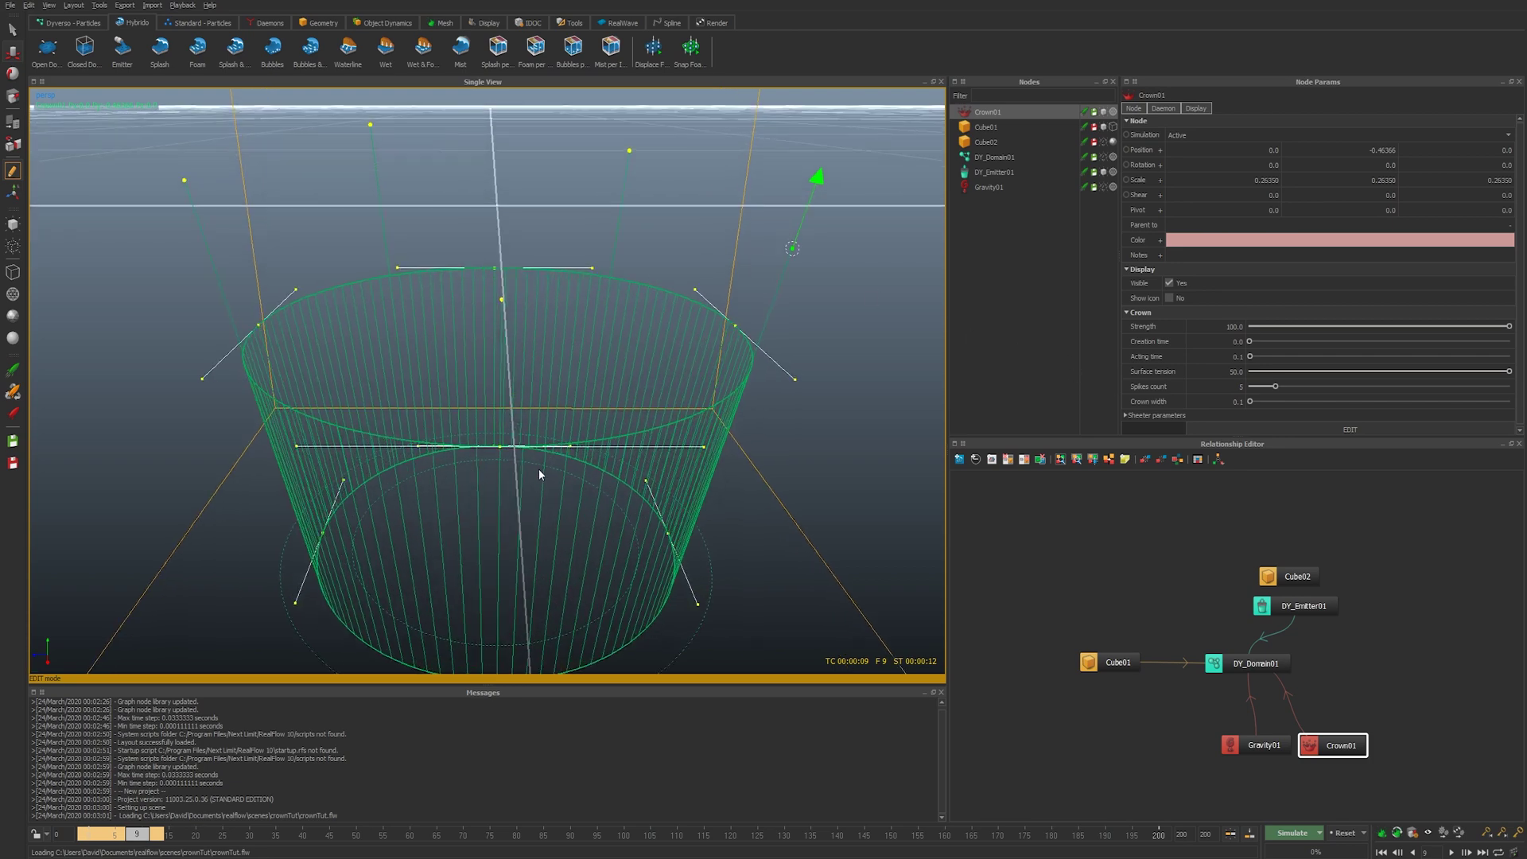
{"action": "scroll", "coordinate": [580, 467], "scroll_direction": "down", "scroll_amount": 3}
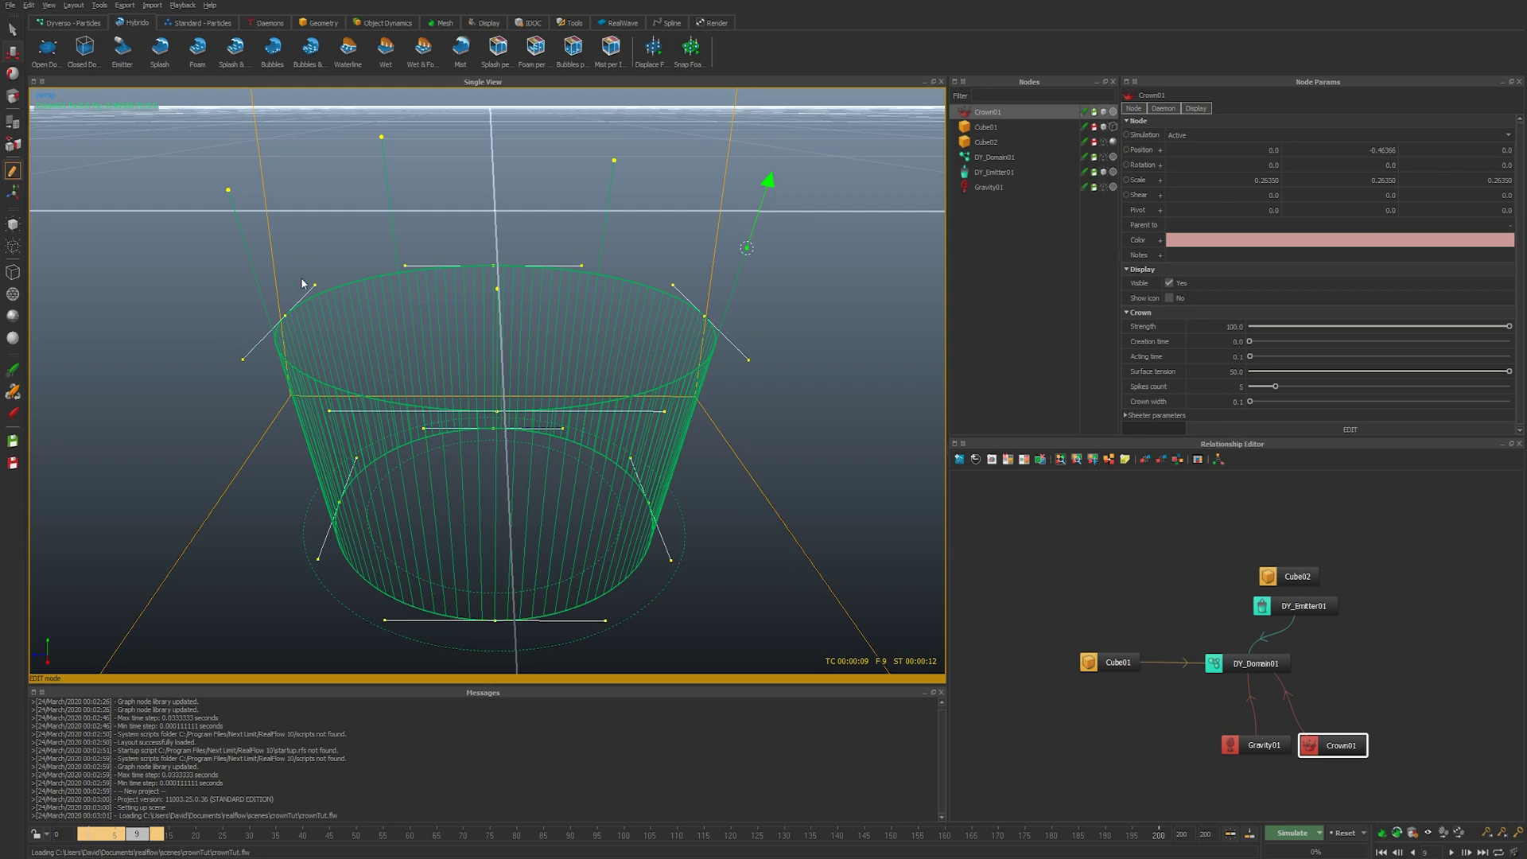
Adjust the tangent handles of two opposite control points on the crown's upper rim to make its outline less regular
{"action": "left_click", "coordinate": [497, 268]}
{"action": "left_click_drag", "start_coordinate": [479, 280], "coordinate": [626, 326], "text": "alt"}
{"action": "left_click", "coordinate": [680, 307]}
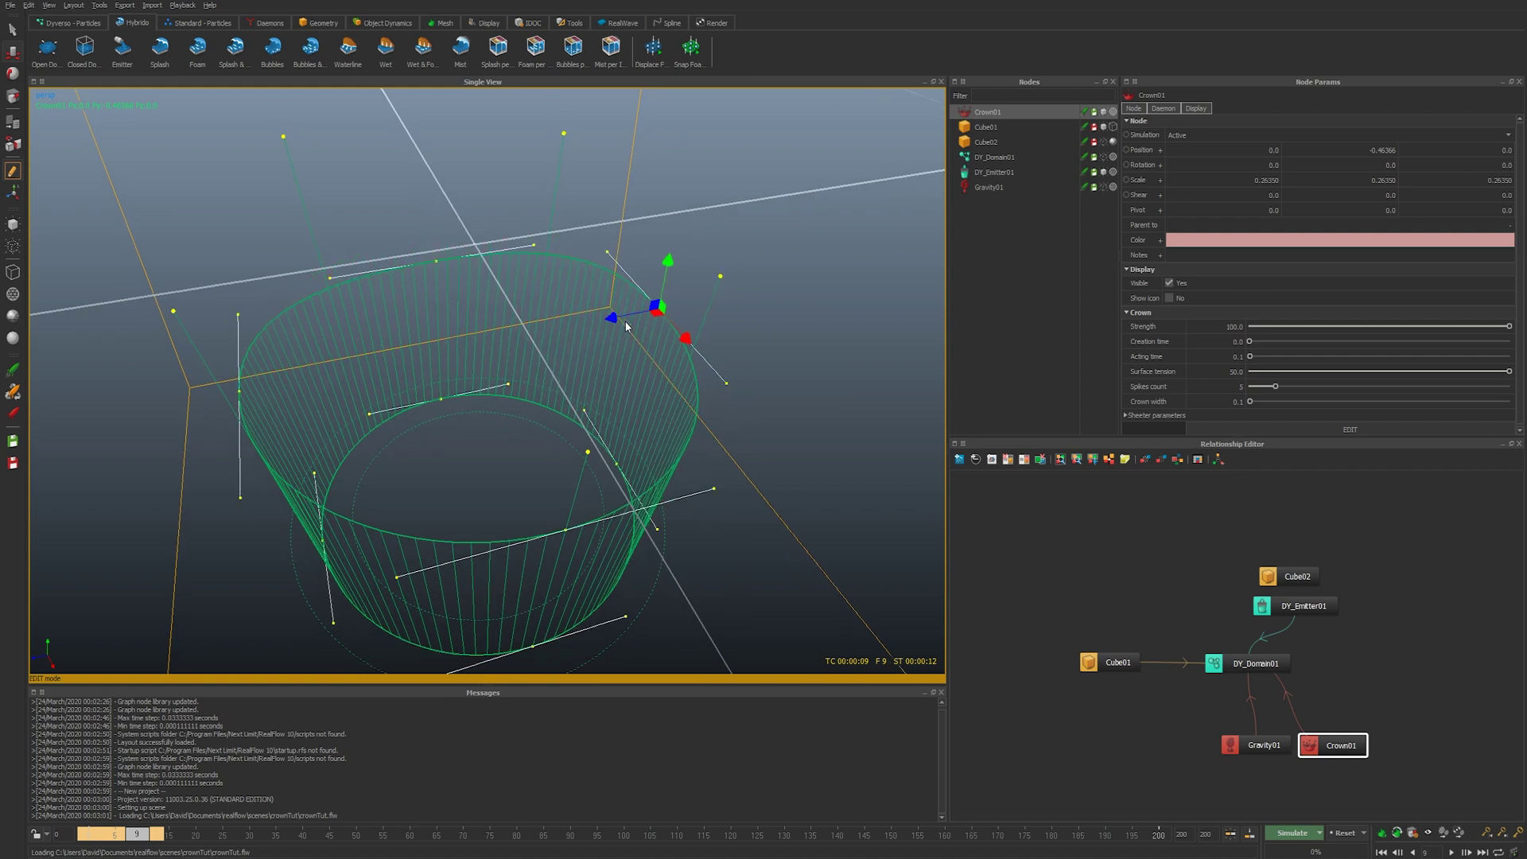
{"action": "left_click", "coordinate": [727, 383]}
{"action": "left_click_drag", "start_coordinate": [730, 348], "coordinate": [719, 383]}
{"action": "left_click", "coordinate": [241, 320]}
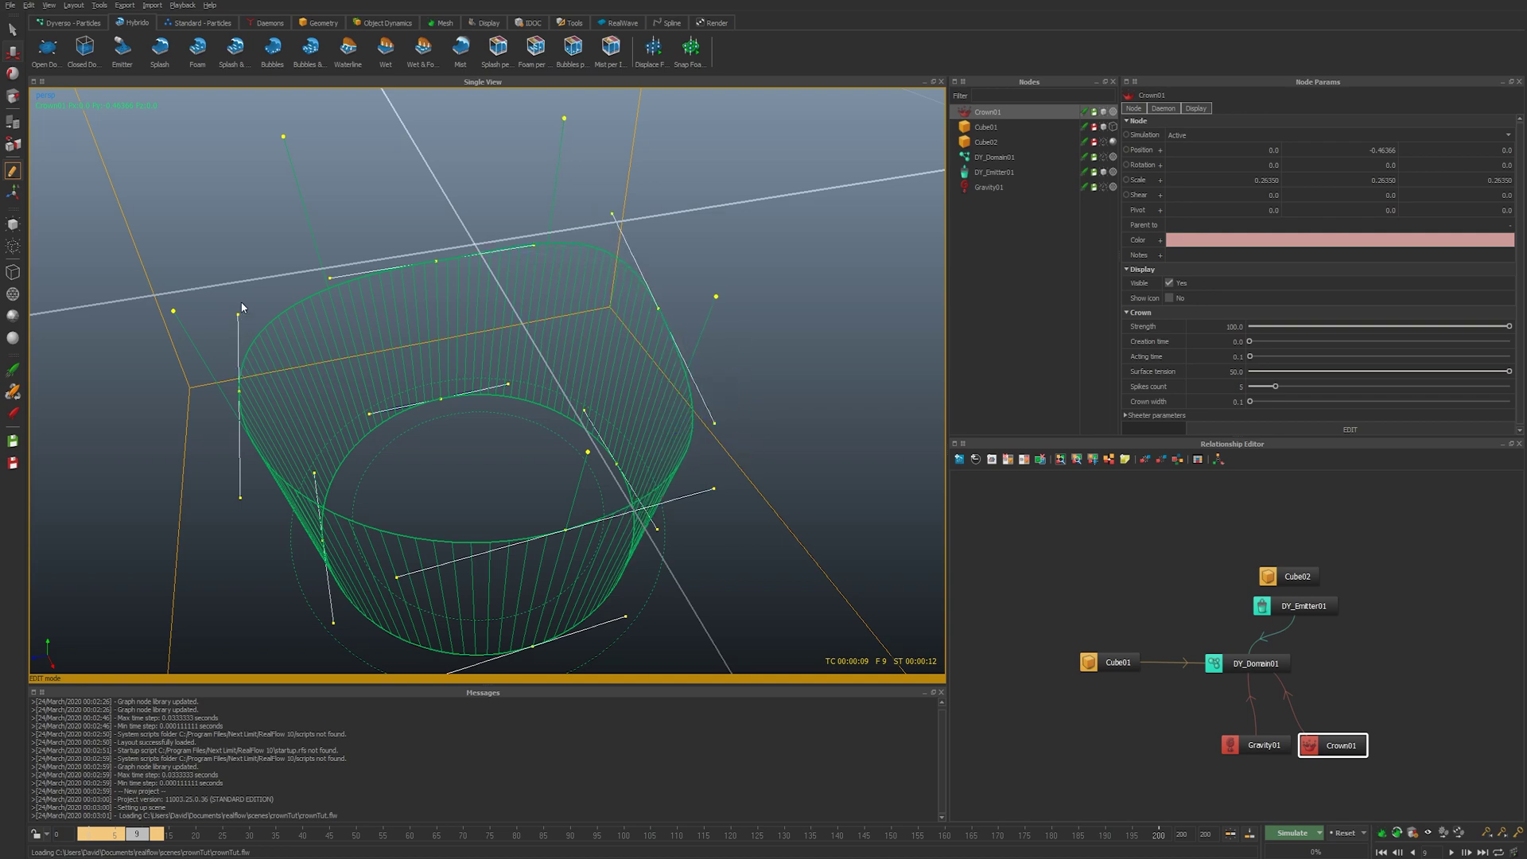
{"action": "left_click", "coordinate": [238, 315]}
{"action": "left_click_drag", "start_coordinate": [227, 275], "coordinate": [232, 289]}
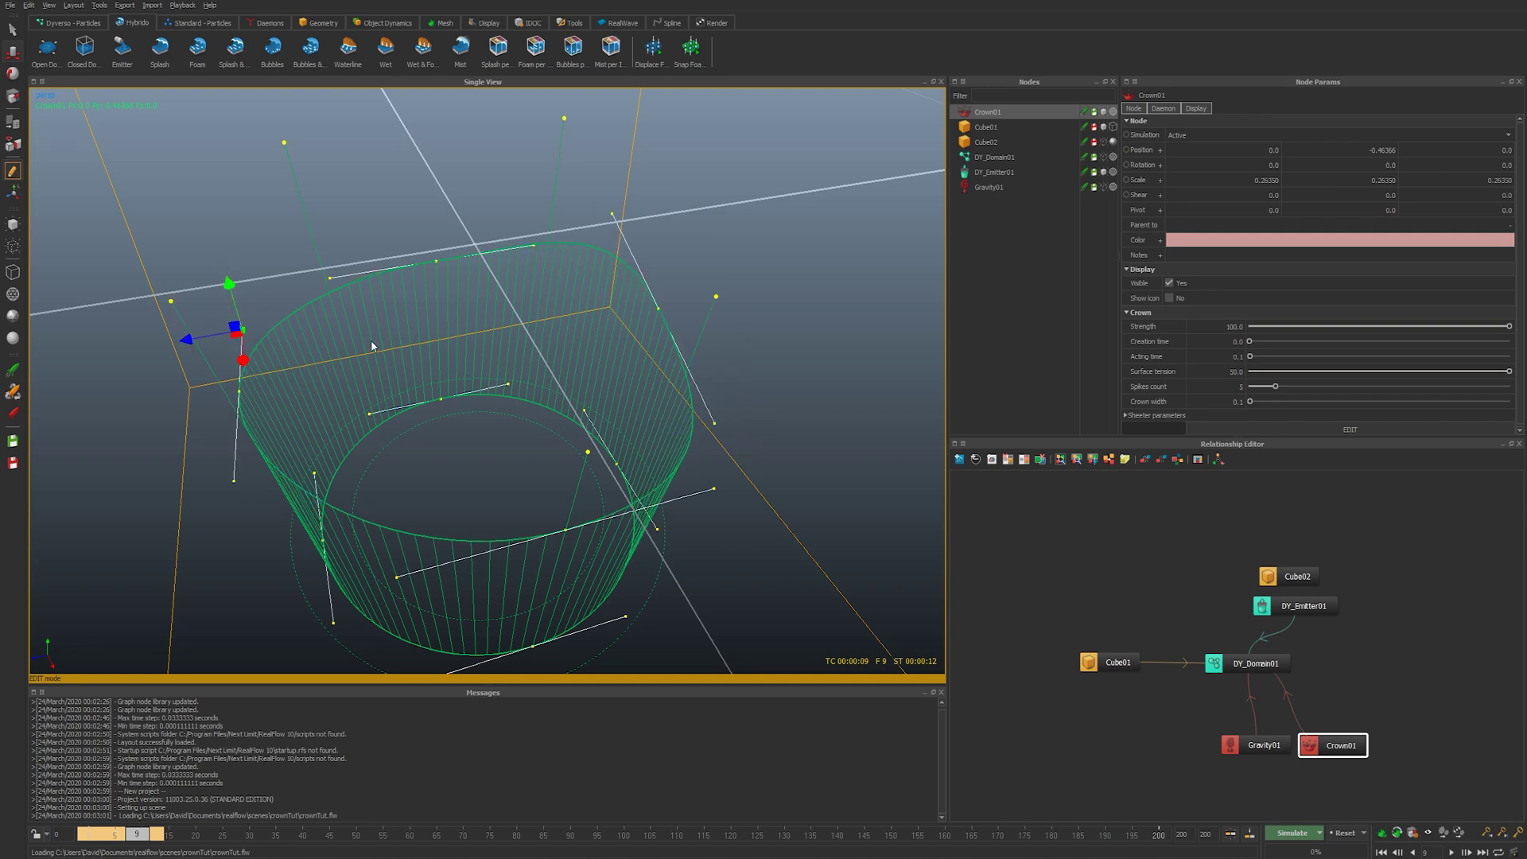
Reshape the crown's base curve by adjusting a tangent and pulling a side control point outward, and leave edit mode
{"action": "left_click_drag", "start_coordinate": [391, 444], "coordinate": [486, 427], "text": "alt"}
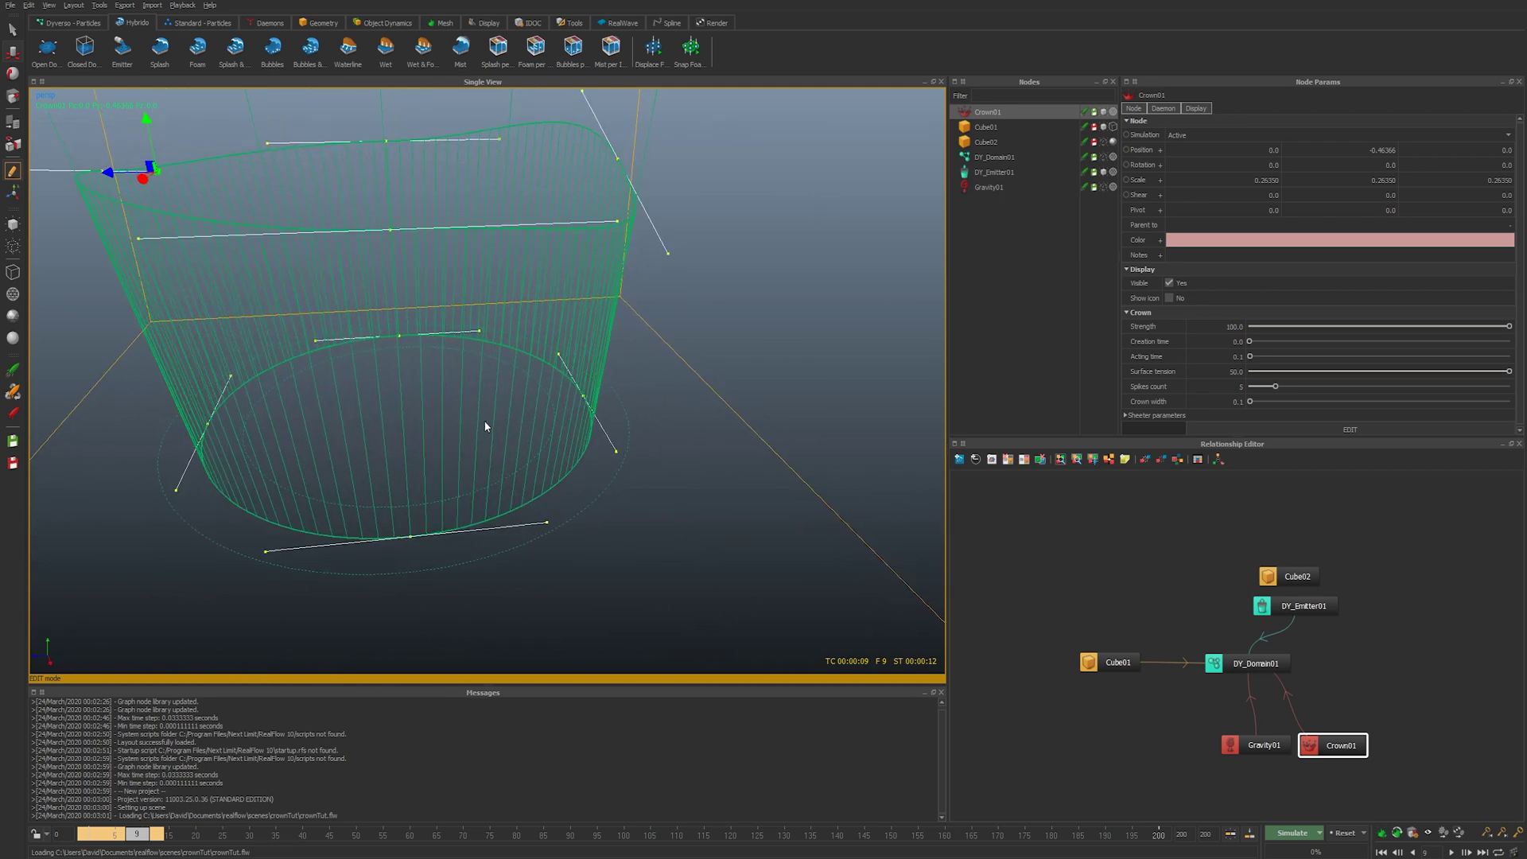
{"action": "left_click", "coordinate": [585, 395]}
{"action": "left_click_drag", "start_coordinate": [585, 395], "coordinate": [490, 443], "text": "alt"}
{"action": "left_click", "coordinate": [541, 441]}
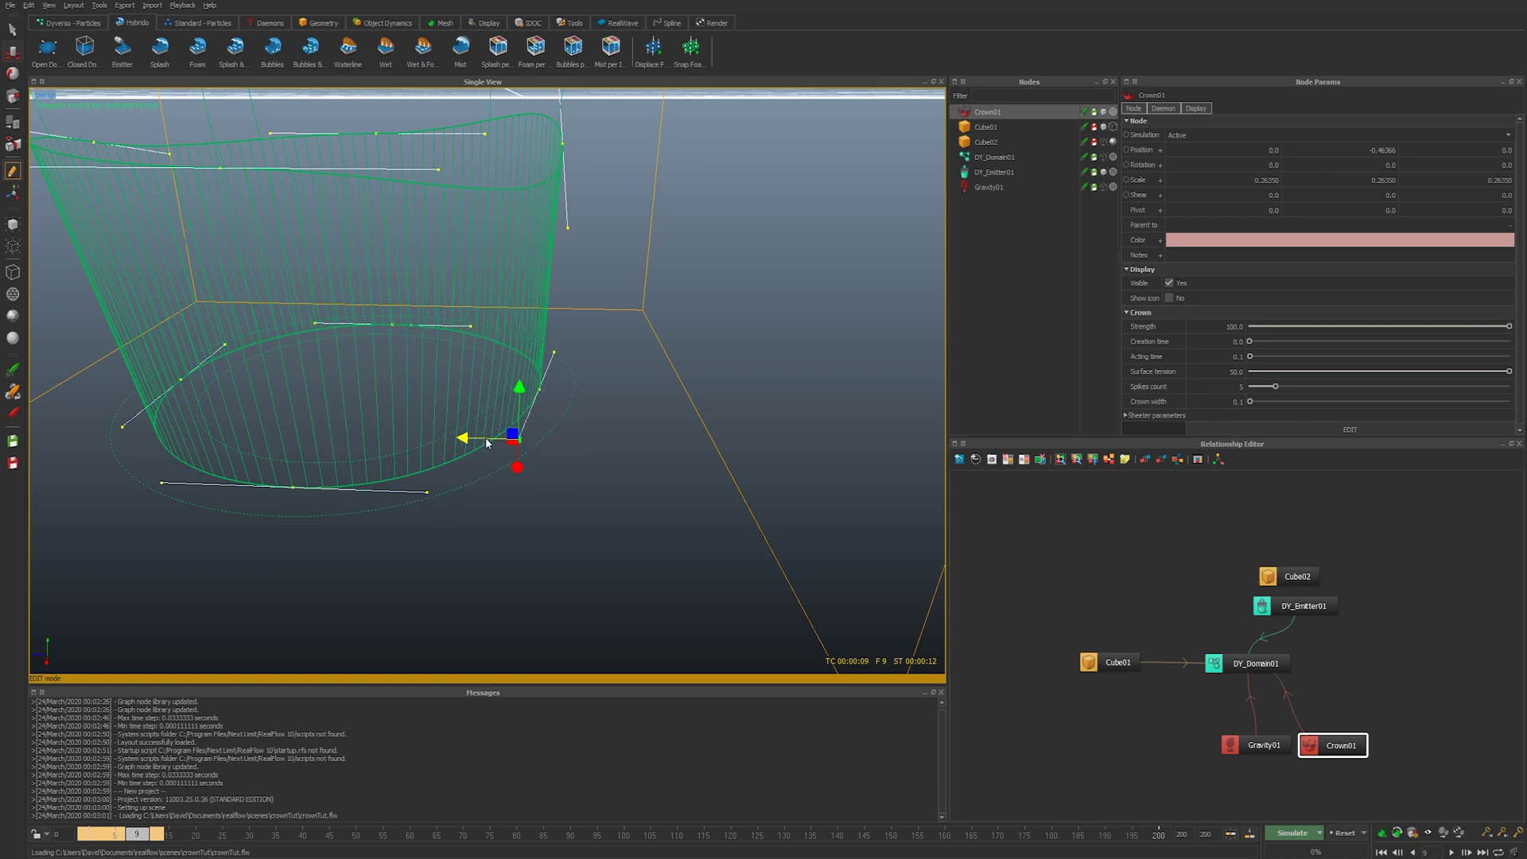
{"action": "left_click", "coordinate": [291, 489]}
{"action": "mouse_move", "coordinate": [275, 526]}
{"action": "left_mouse_down"}
{"action": "mouse_move", "coordinate": [242, 581]}
{"action": "mouse_move", "coordinate": [284, 516]}
{"action": "mouse_move", "coordinate": [239, 594]}
{"action": "mouse_move", "coordinate": [288, 511]}
{"action": "left_mouse_up"}
{"action": "left_click_drag", "start_coordinate": [470, 485], "coordinate": [370, 446], "text": "alt"}
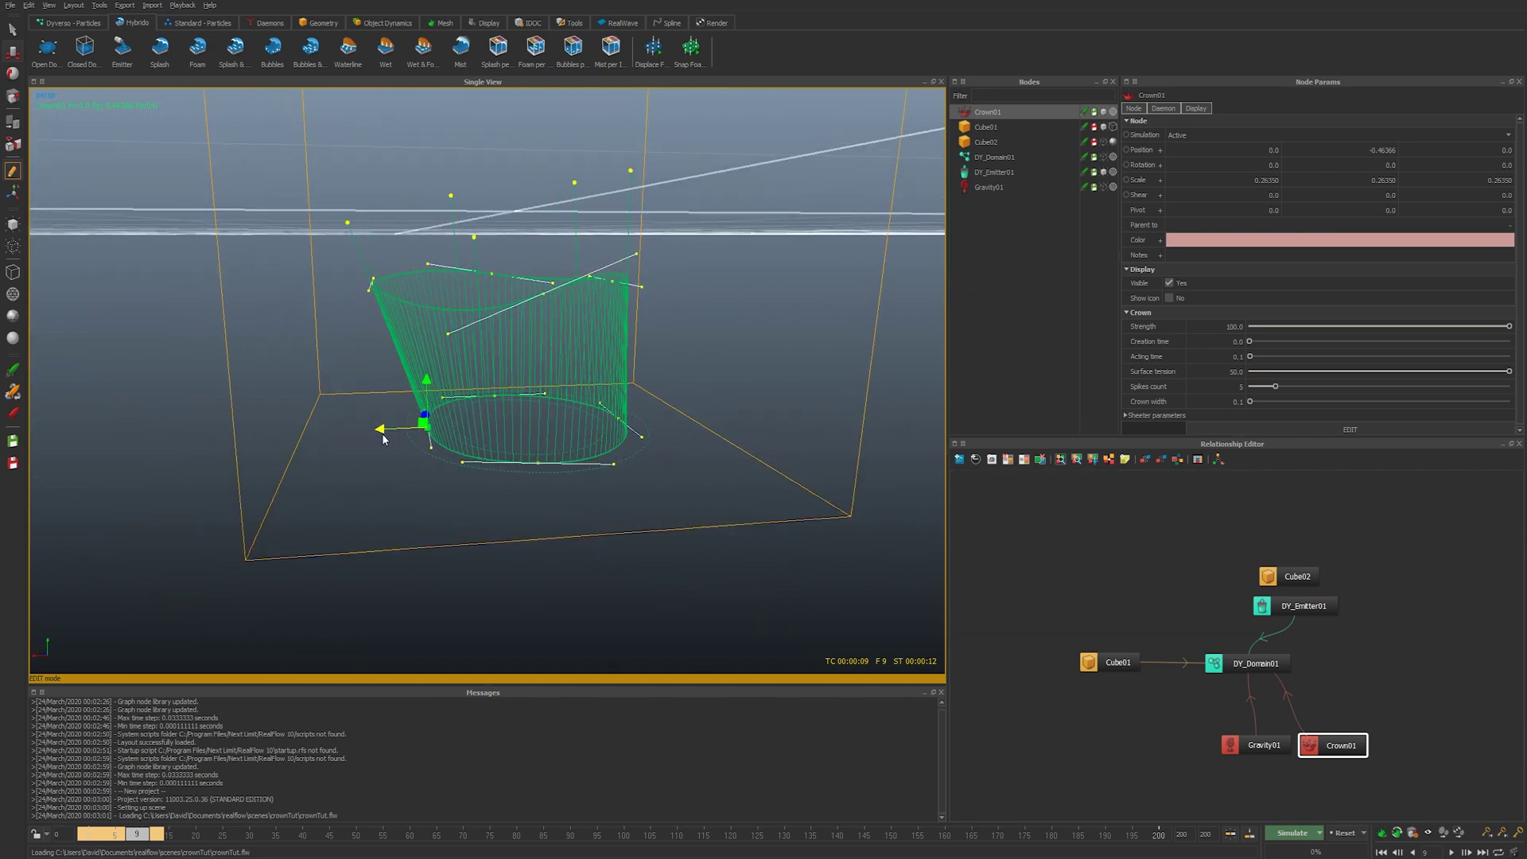
{"action": "left_click_drag", "start_coordinate": [379, 439], "coordinate": [303, 455]}
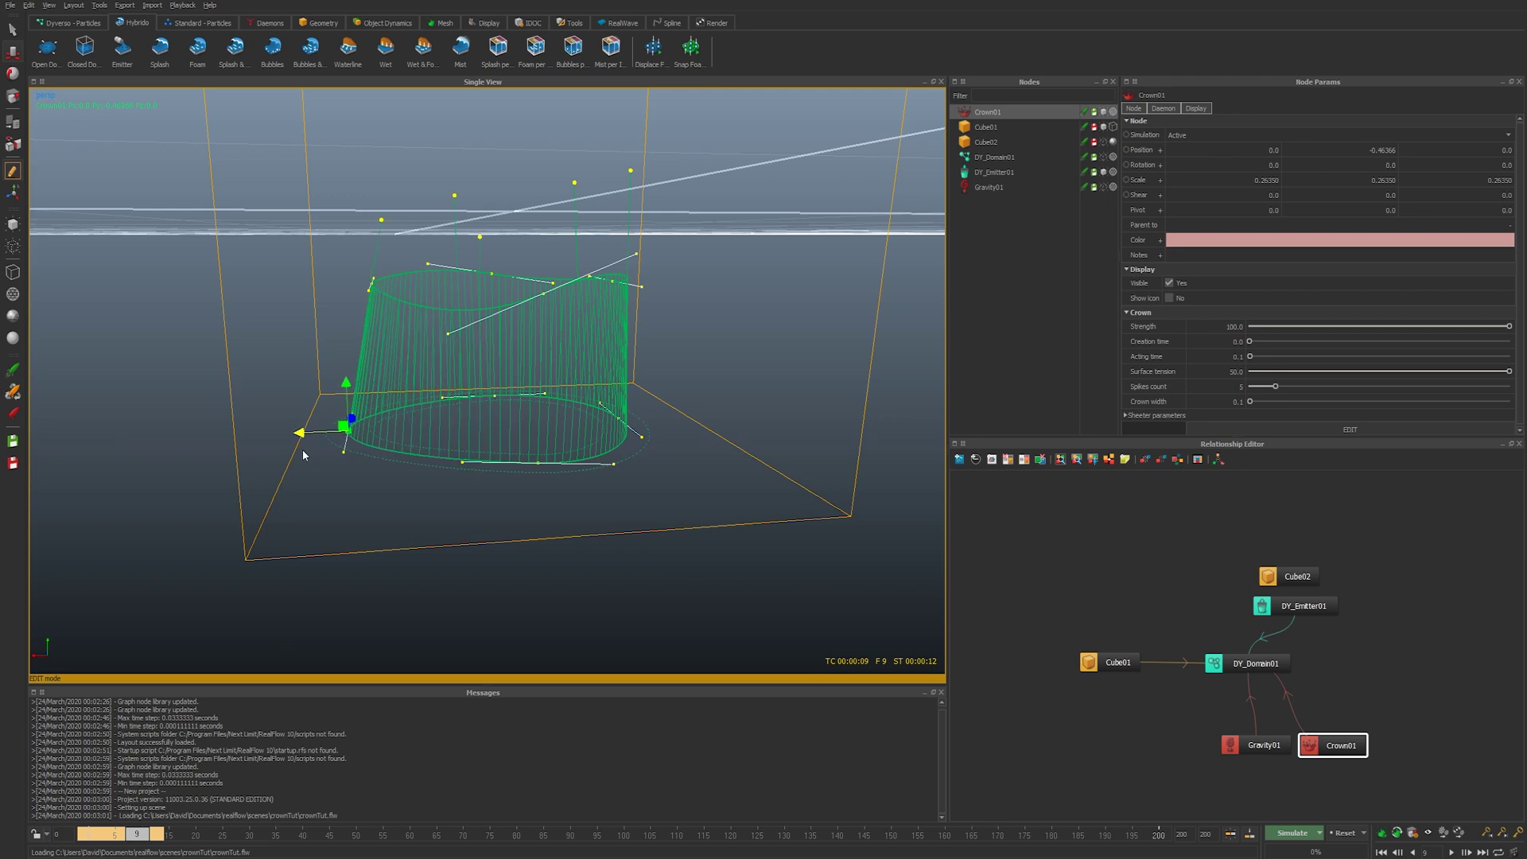
{"action": "left_click", "coordinate": [620, 416]}
{"action": "left_click_drag", "start_coordinate": [419, 434], "coordinate": [635, 434], "text": "alt"}
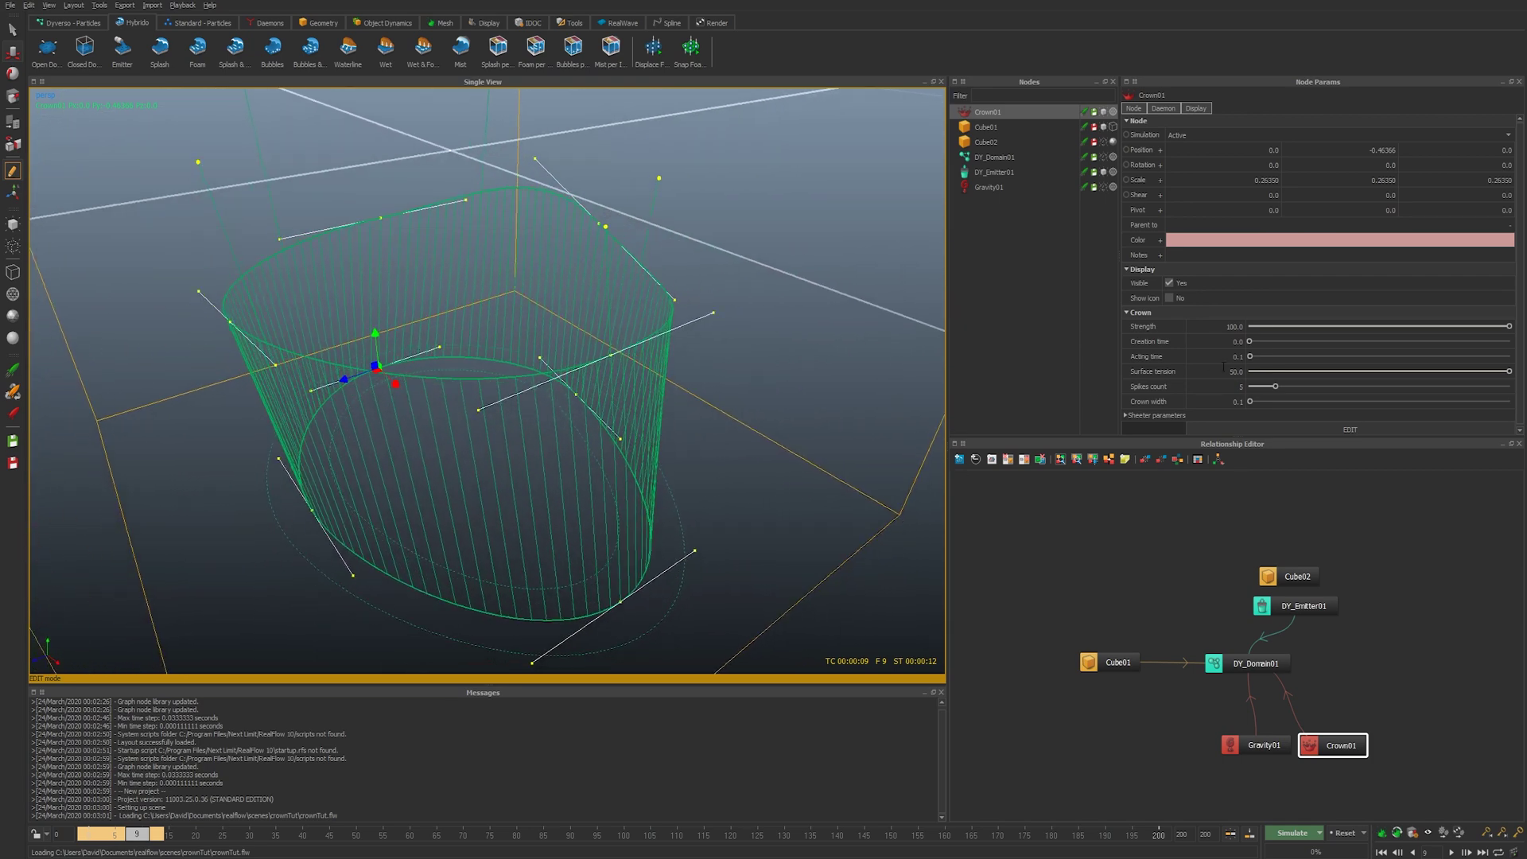
{"action": "left_click", "coordinate": [1314, 432]}
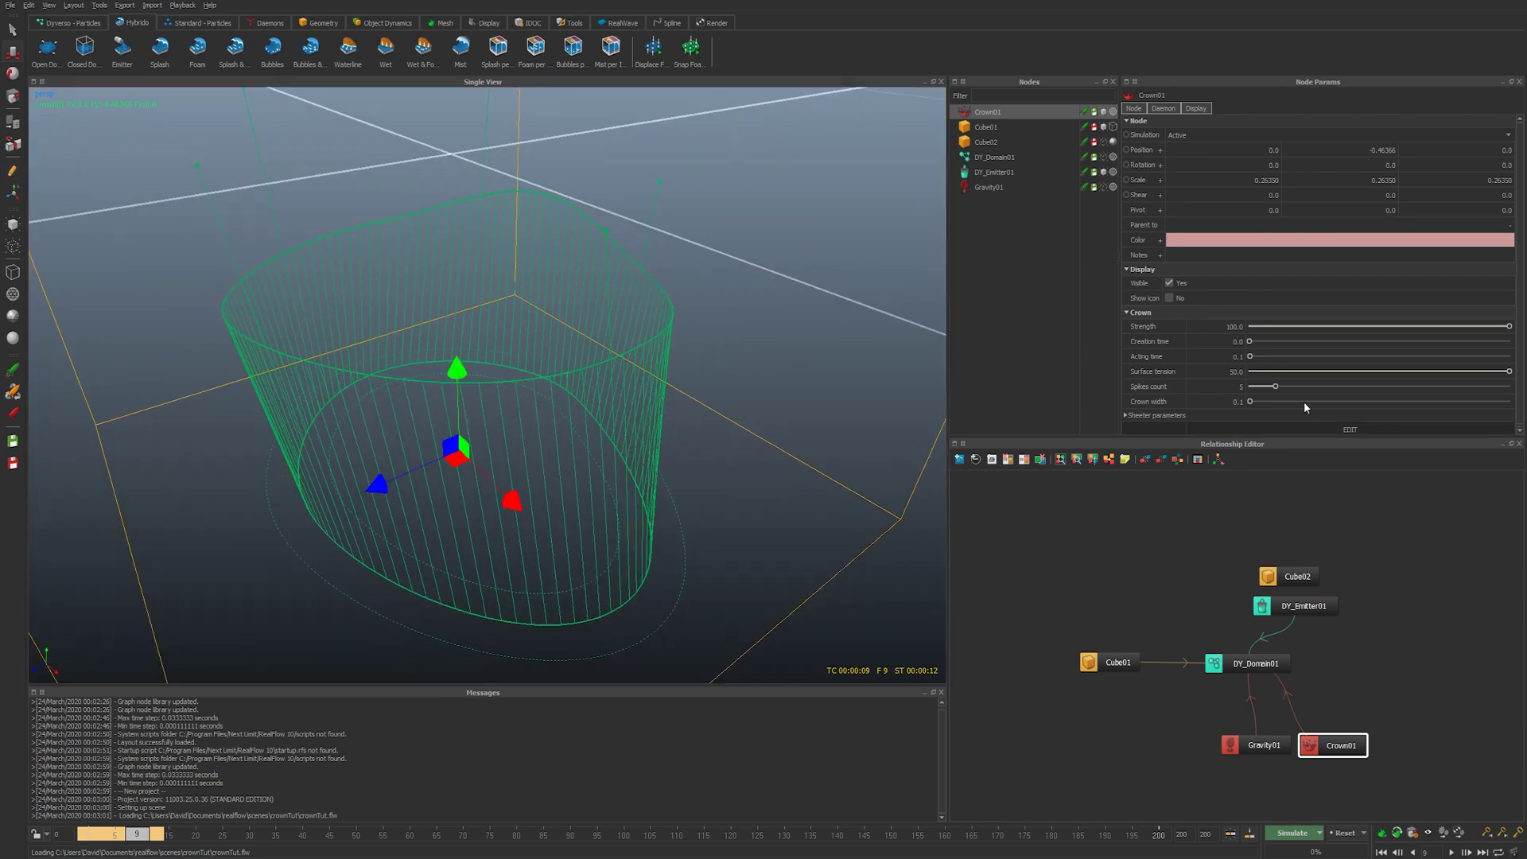
Rerun the simulation from frame 0 to about frame 21, examining the reshaped splash from several angles
{"action": "left_click", "coordinate": [1102, 158]}
{"action": "key", "text": "ctrl+a"}
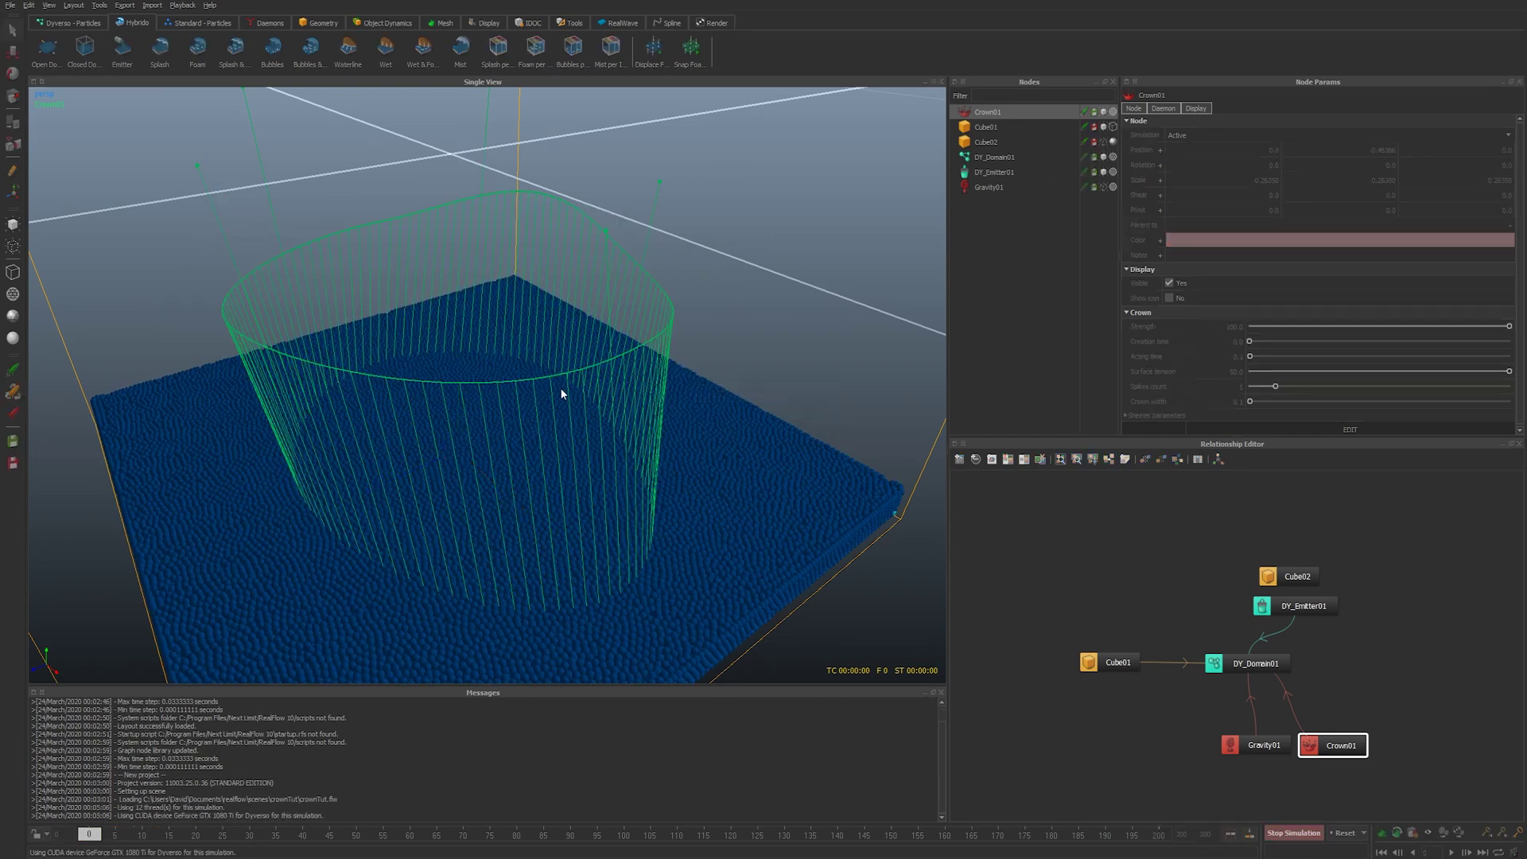
{"action": "scroll", "coordinate": [610, 428], "scroll_direction": "down", "scroll_amount": 3}
{"action": "left_click_drag", "start_coordinate": [609, 428], "coordinate": [490, 446], "text": "alt"}
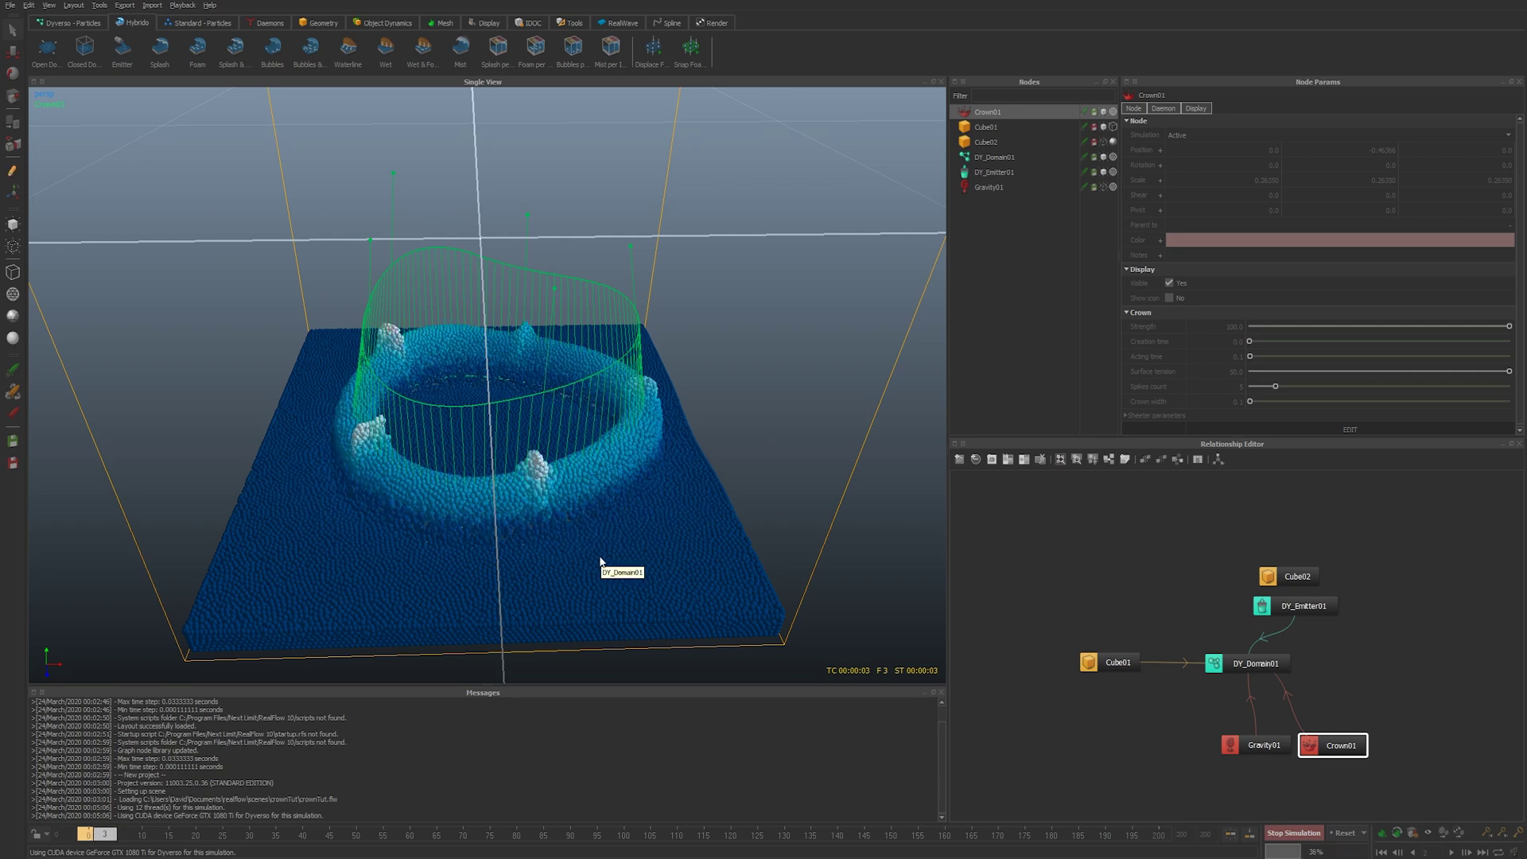
{"action": "left_click_drag", "start_coordinate": [601, 526], "coordinate": [593, 504], "text": "alt"}
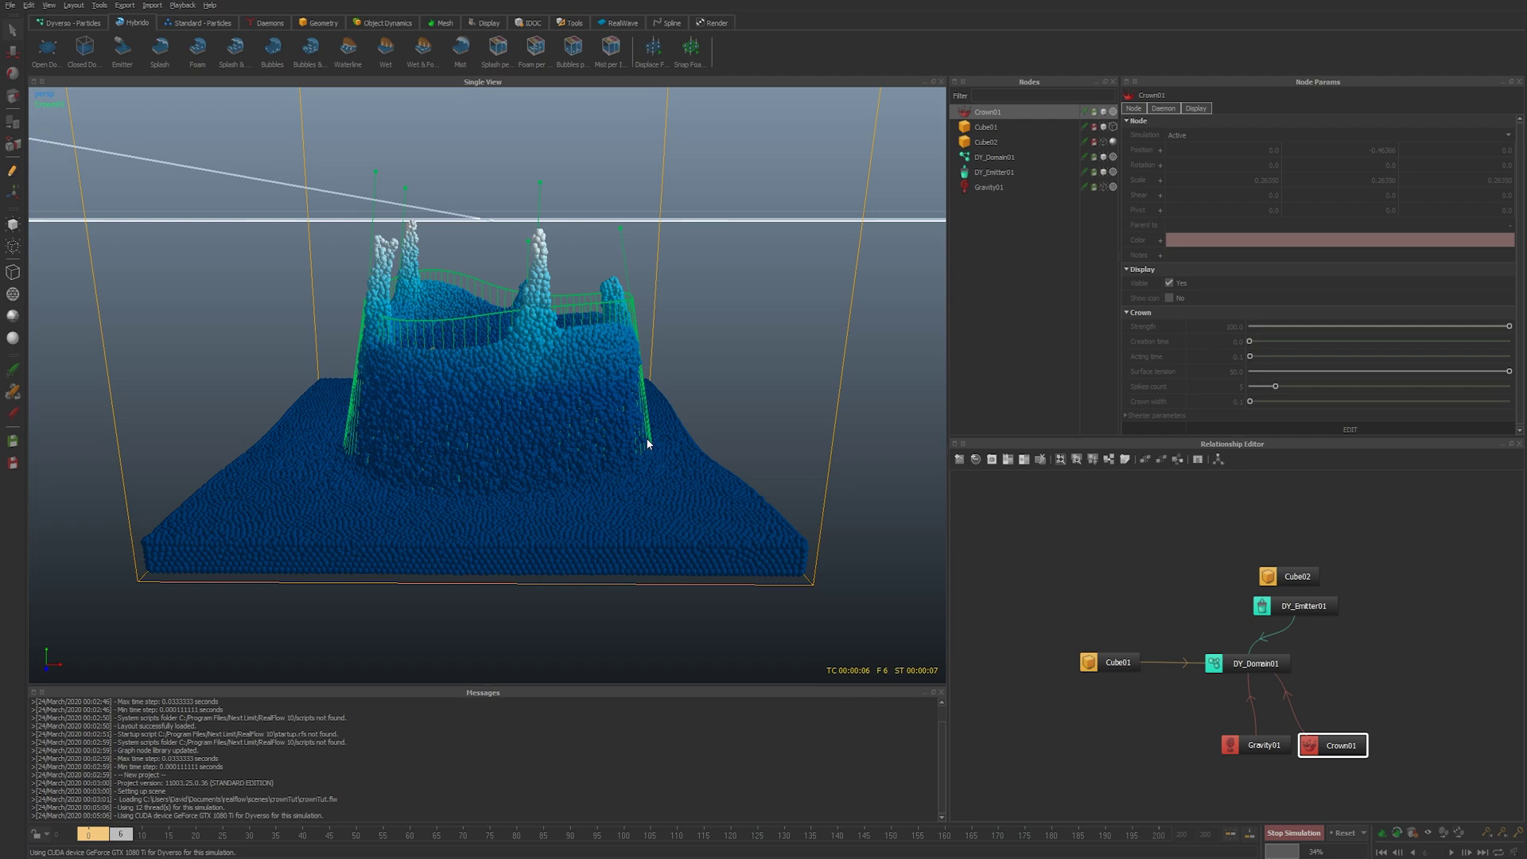
{"action": "mouse_move", "coordinate": [628, 406]}
{"action": "left_mouse_down", "text": "alt"}
{"action": "mouse_move", "coordinate": [595, 453]}
{"action": "mouse_move", "coordinate": [582, 440]}
{"action": "mouse_move", "coordinate": [637, 406]}
{"action": "left_mouse_up", "text": "alt"}
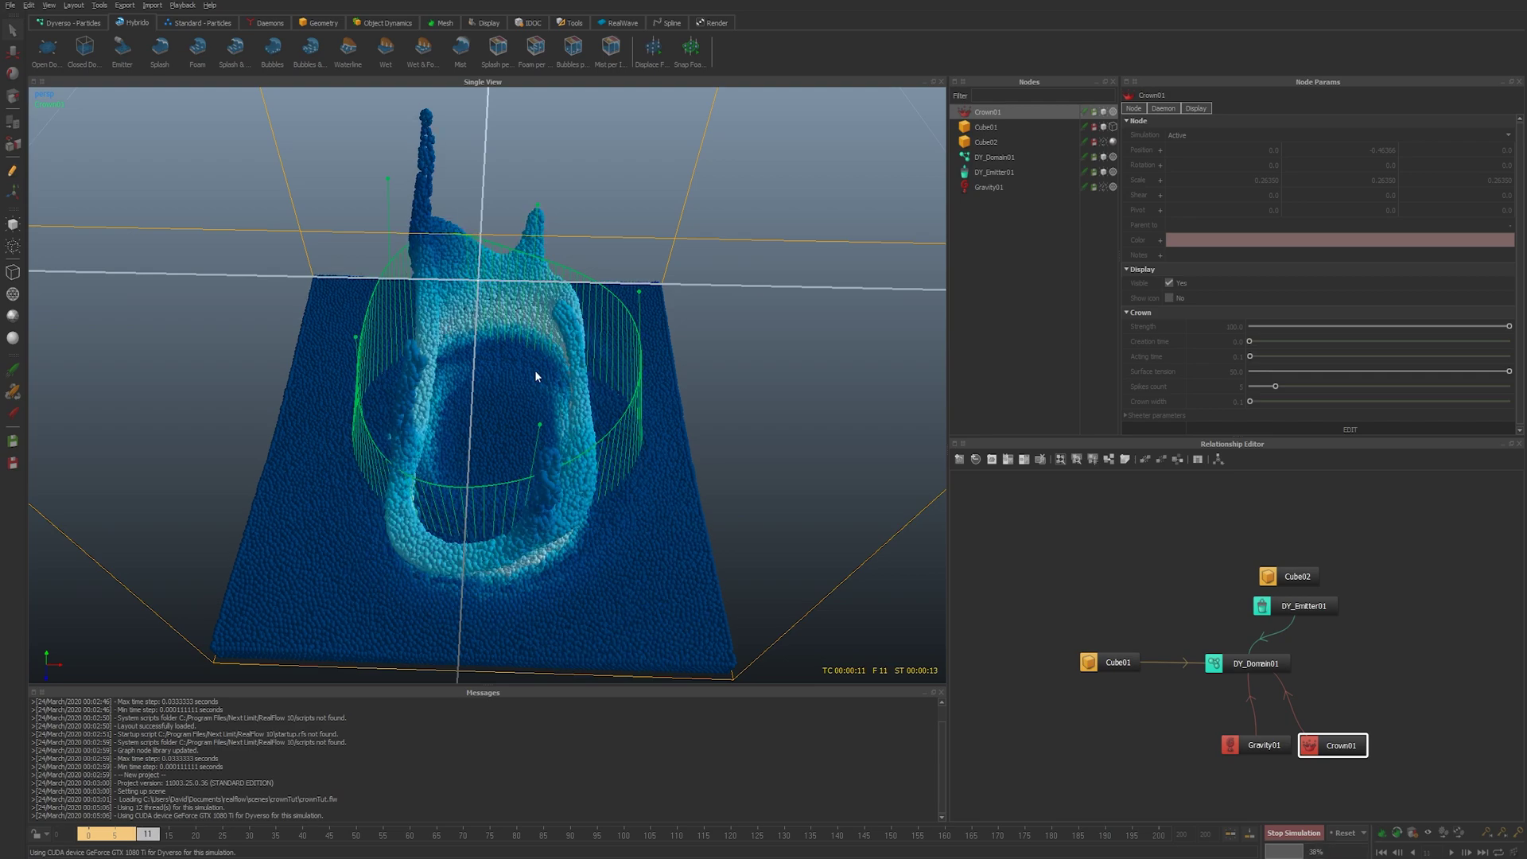
{"action": "left_click_drag", "start_coordinate": [498, 400], "coordinate": [409, 549], "text": "alt"}
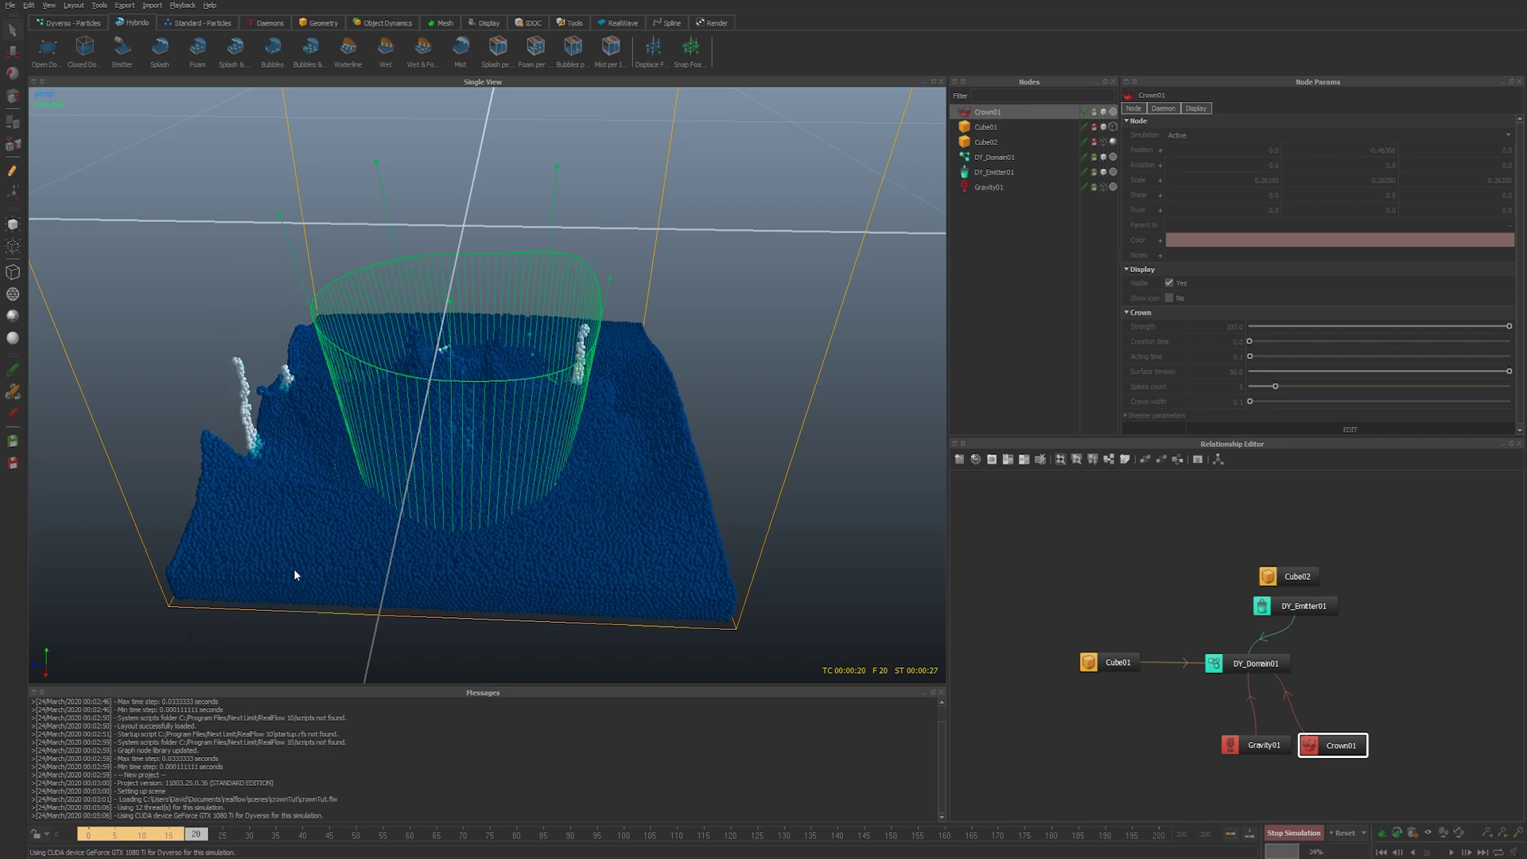
{"action": "key", "text": "Escape"}
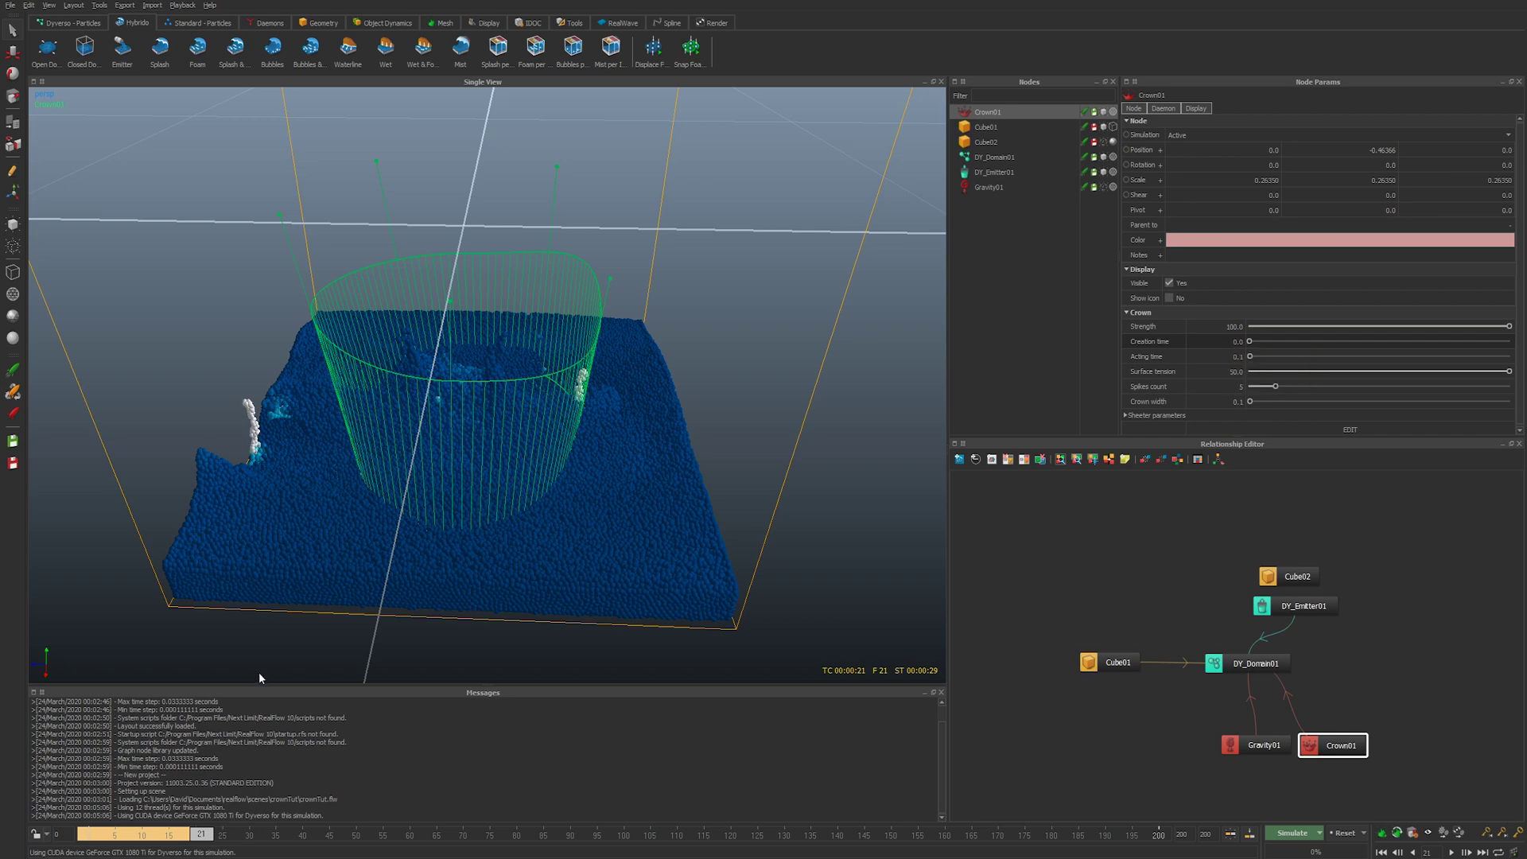
Go to frame 5 and check the output frame rate in the general simulation options
{"action": "left_click", "coordinate": [122, 836]}
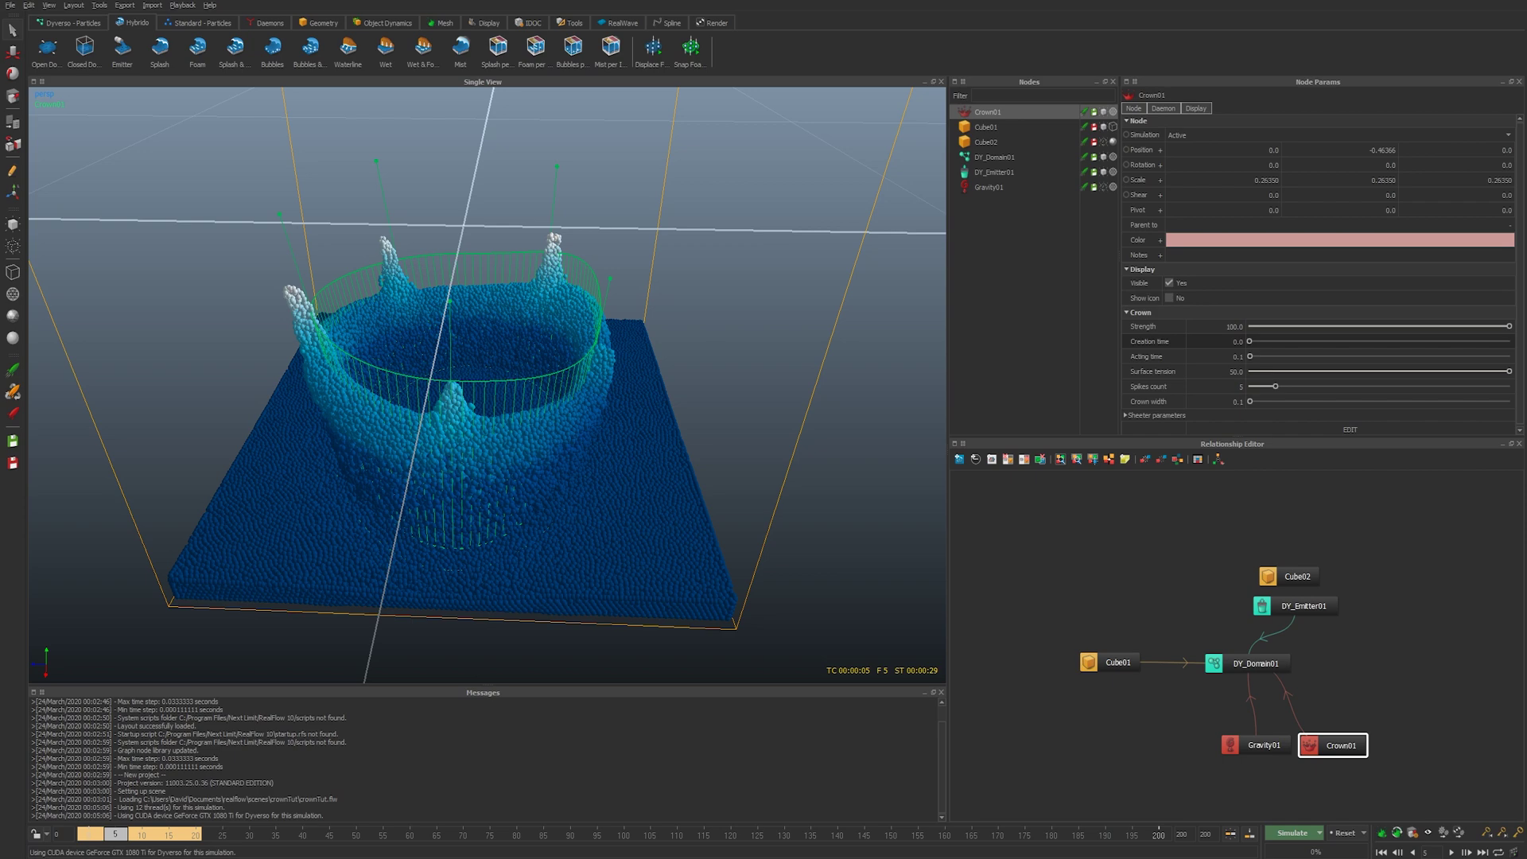
{"action": "key", "text": "super"}
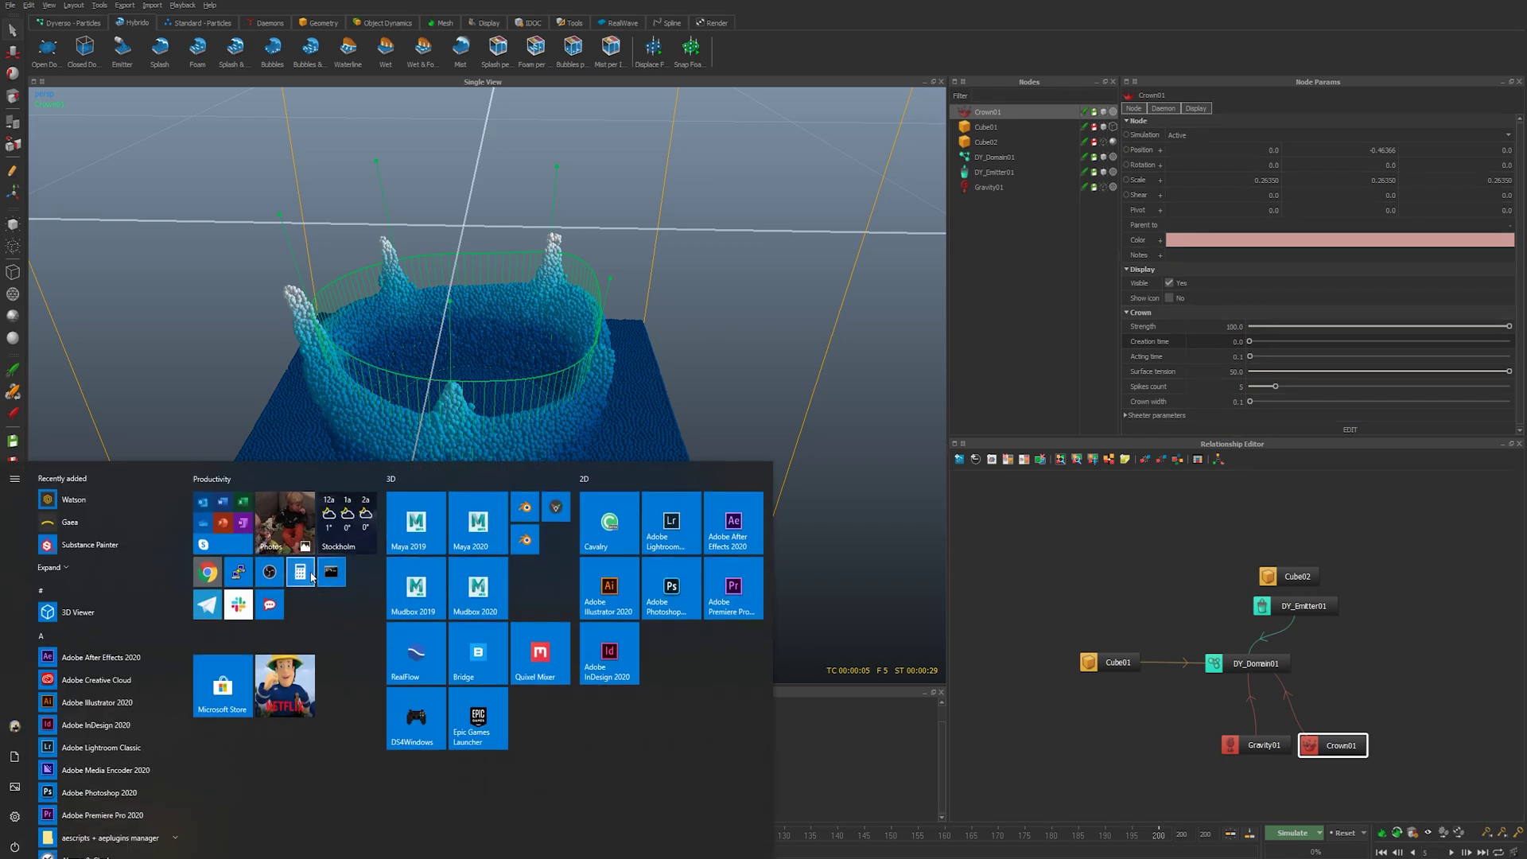
{"action": "key", "text": "super"}
{"action": "left_click", "coordinate": [1318, 842]}
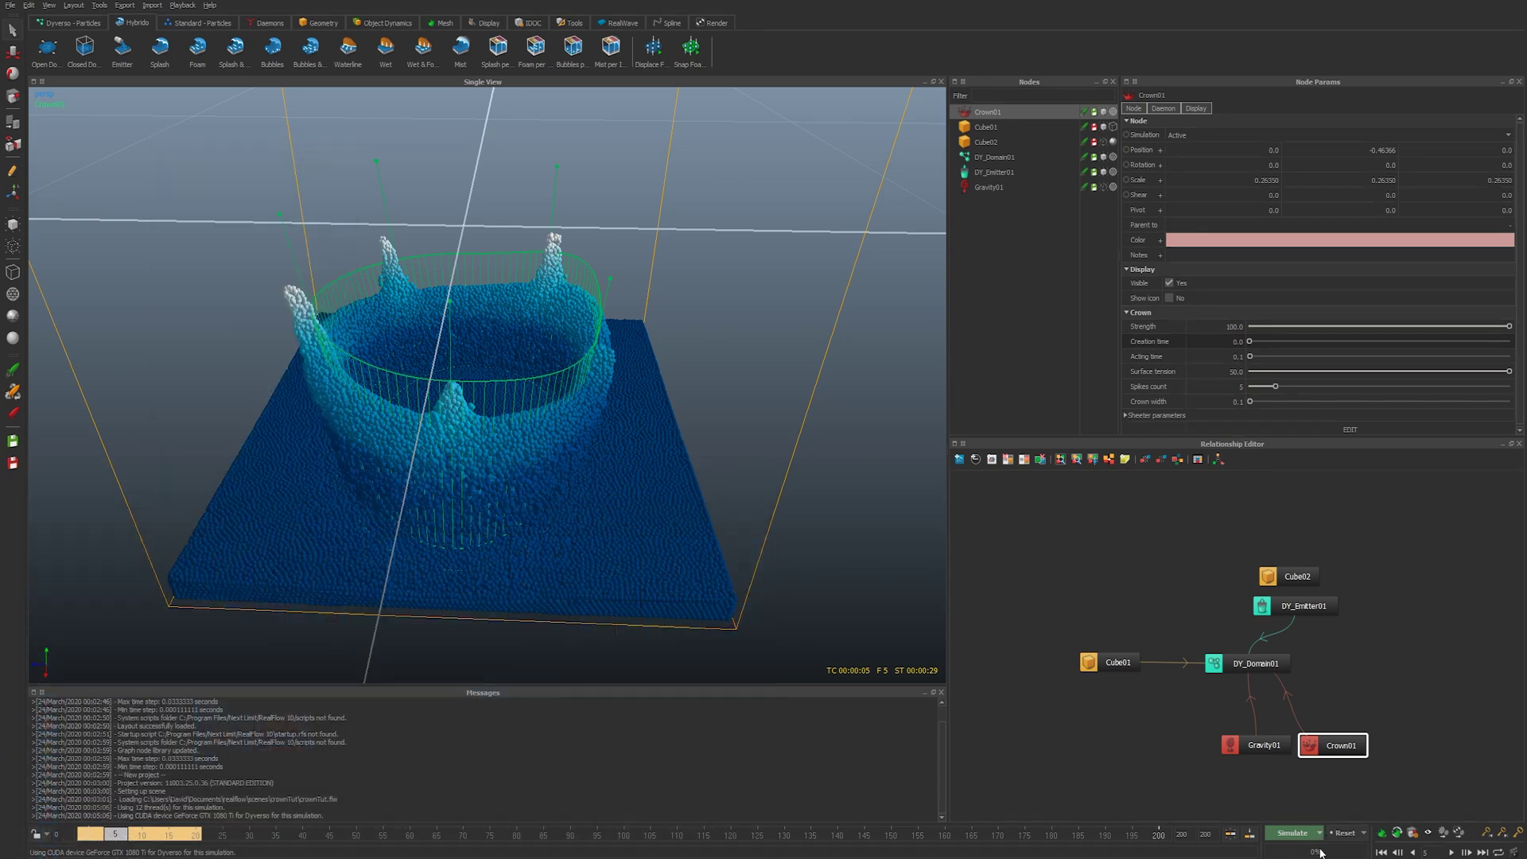
{"action": "left_click", "coordinate": [1322, 834]}
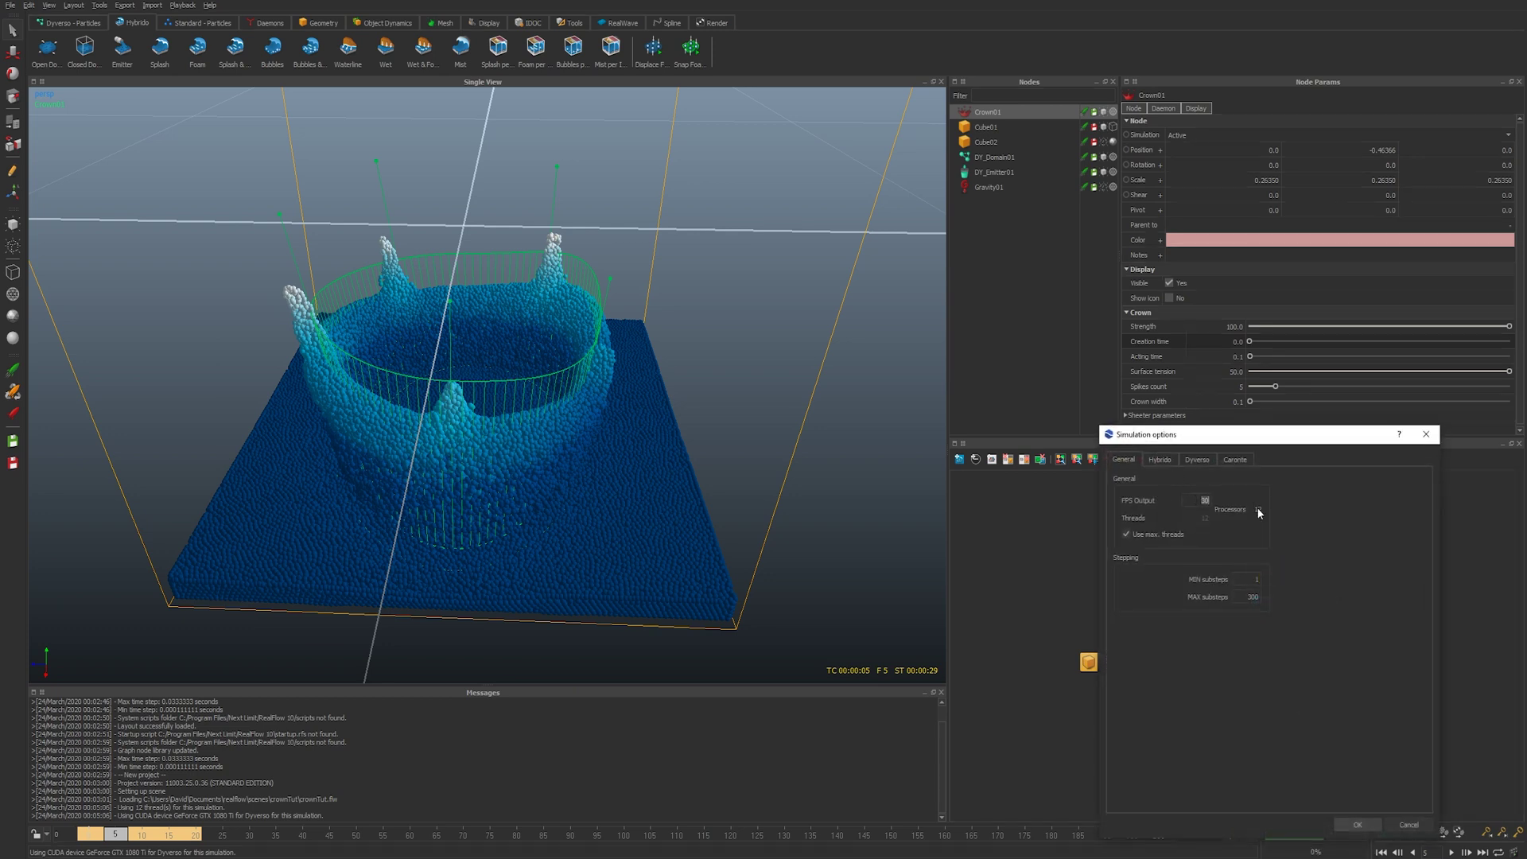
{"action": "left_click", "coordinate": [1358, 825]}
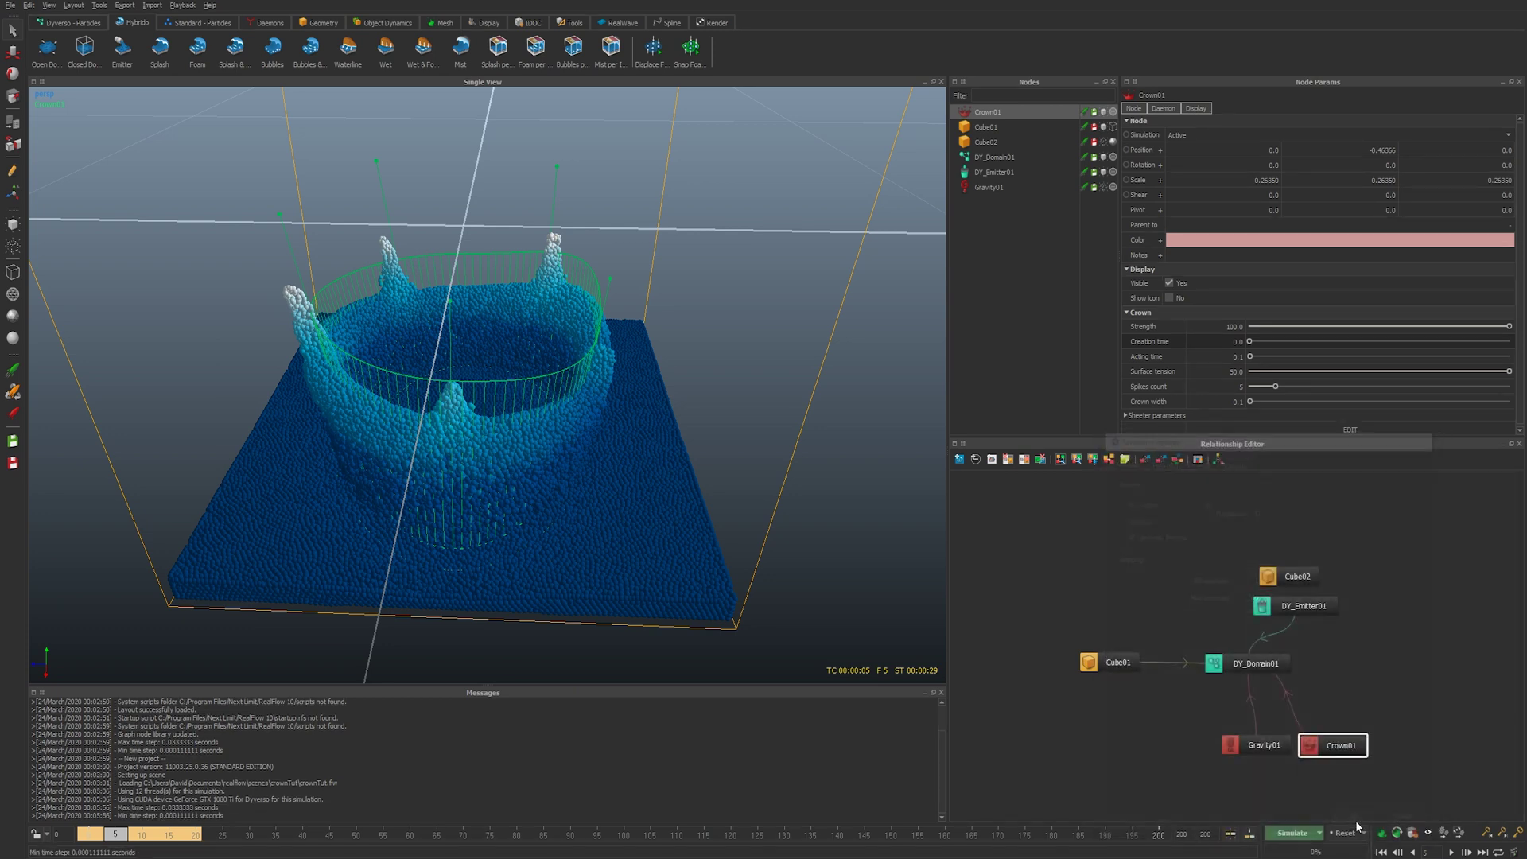
Divide 5 by 30 in Calculator, close it, and set the Crown daemon's Creation time to 0.16667
{"action": "key", "text": "alt+Tab"}
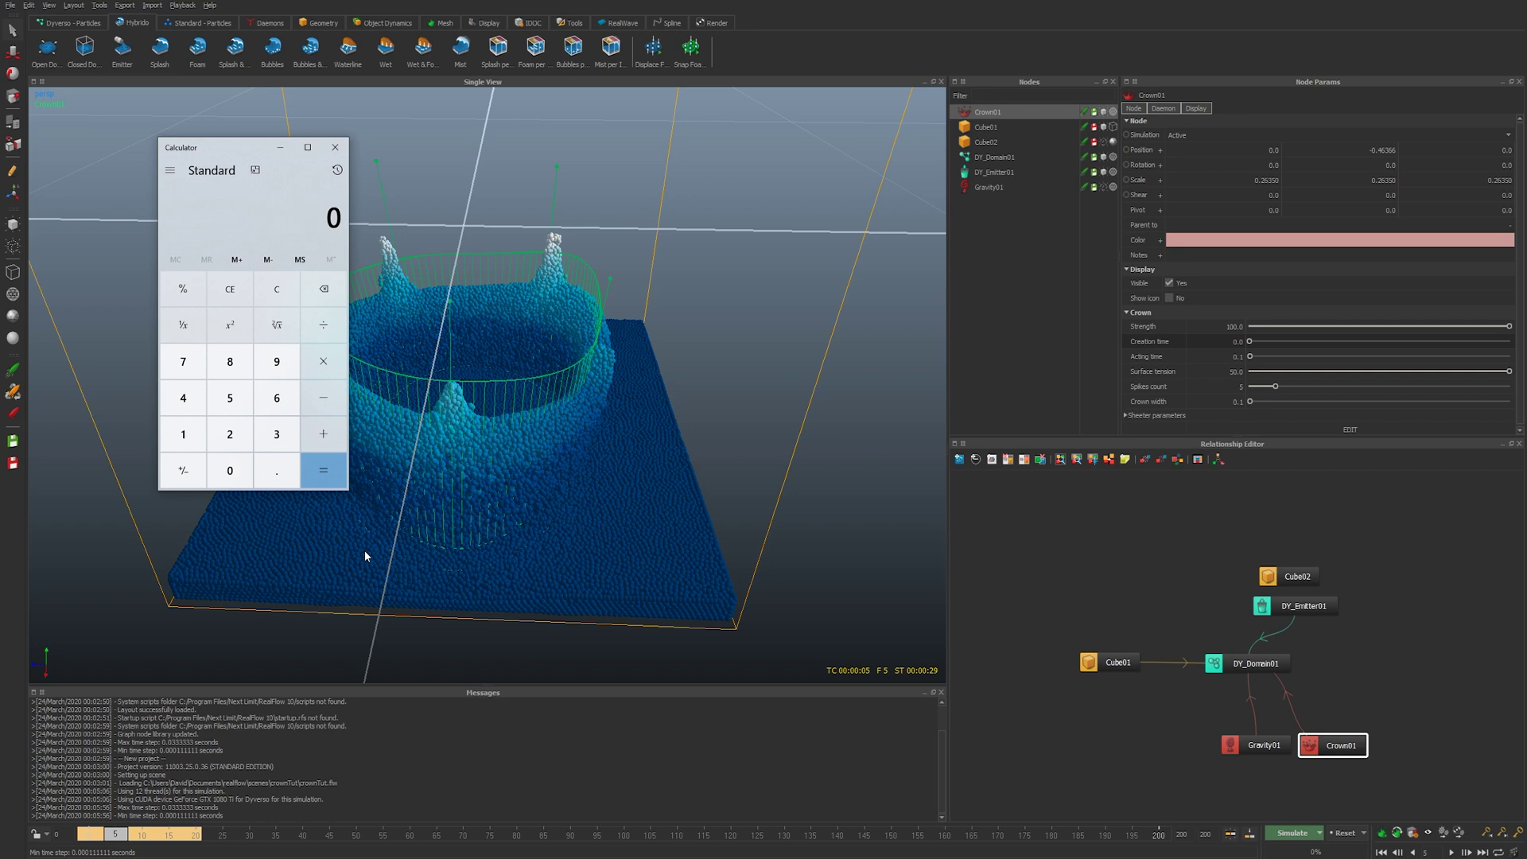
{"action": "type", "text": "5/30"}
{"action": "key", "text": "Return"}
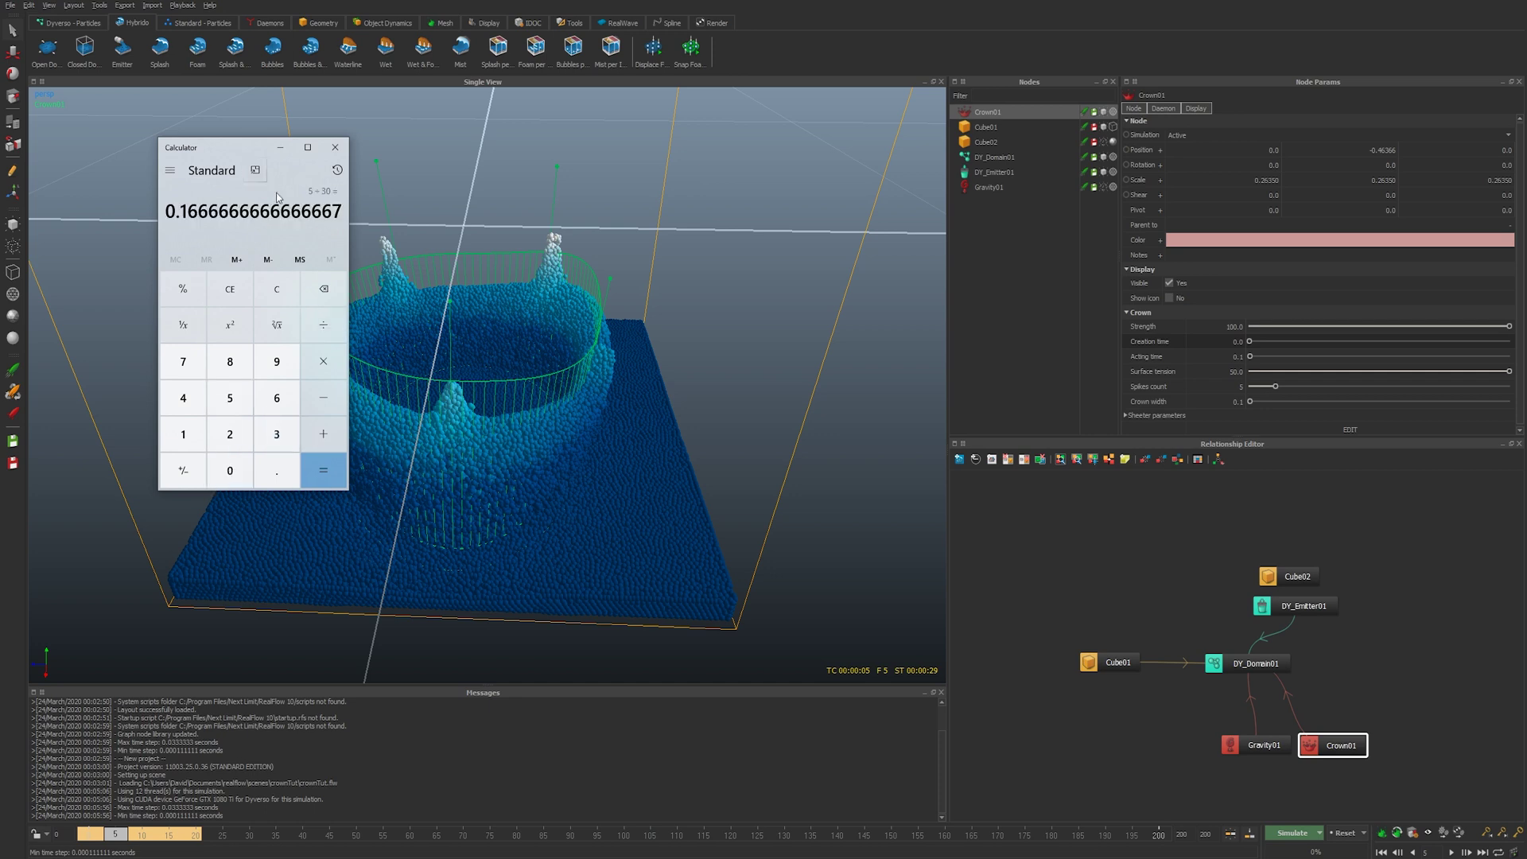
{"action": "left_click", "coordinate": [339, 147]}
{"action": "double_click", "coordinate": [1236, 338]}
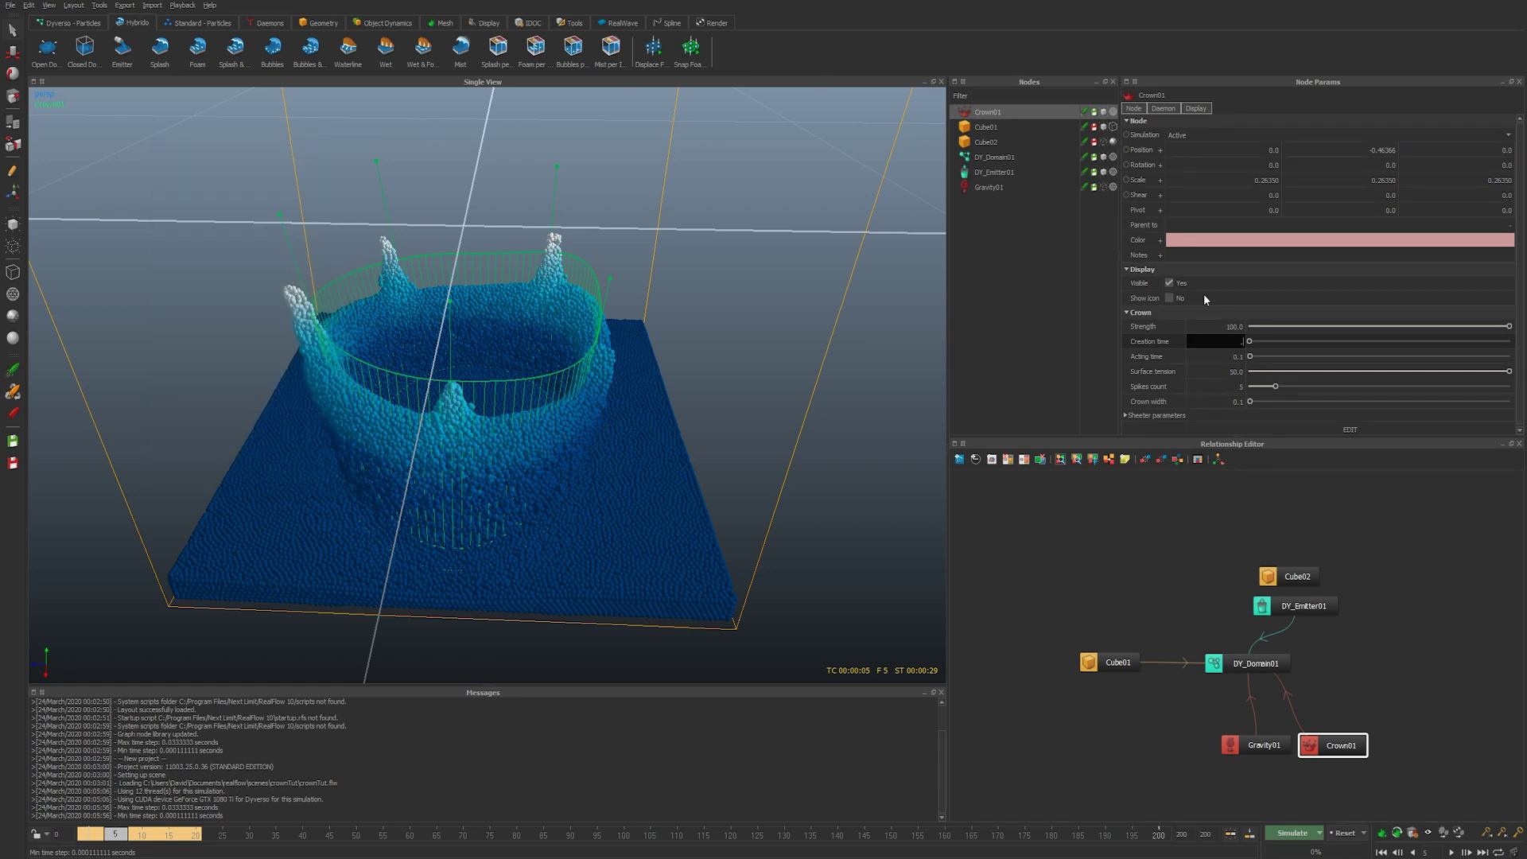
{"action": "type", "text": ".16667"}
{"action": "key", "text": "Return"}
Rerun the simulation to frame 15 with the delayed crown and inspect the splash from several angles
{"action": "key", "text": "Return"}
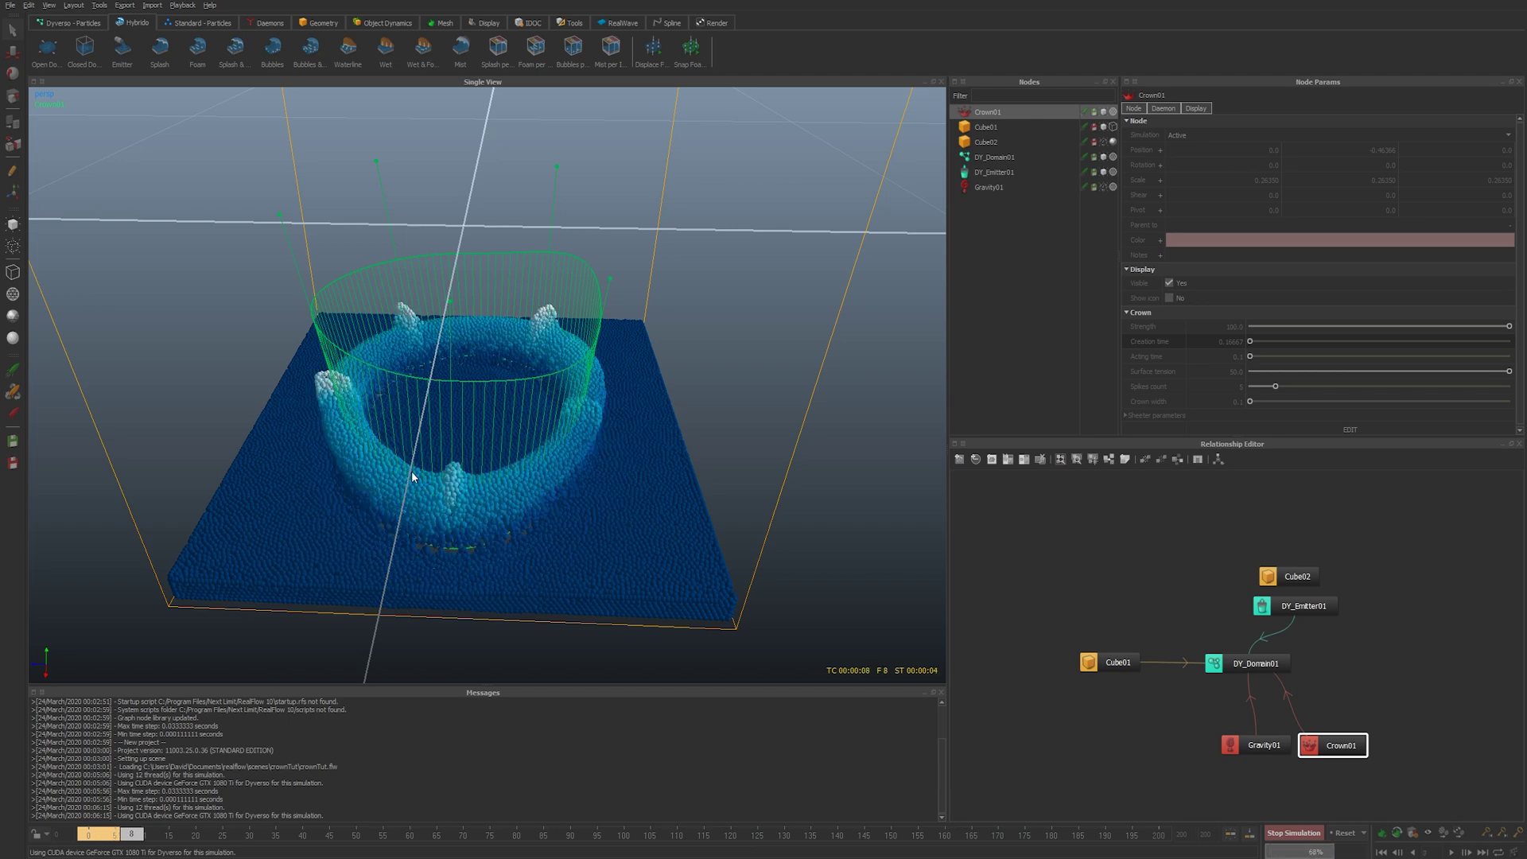
{"action": "left_click_drag", "start_coordinate": [409, 471], "coordinate": [416, 454], "text": "alt"}
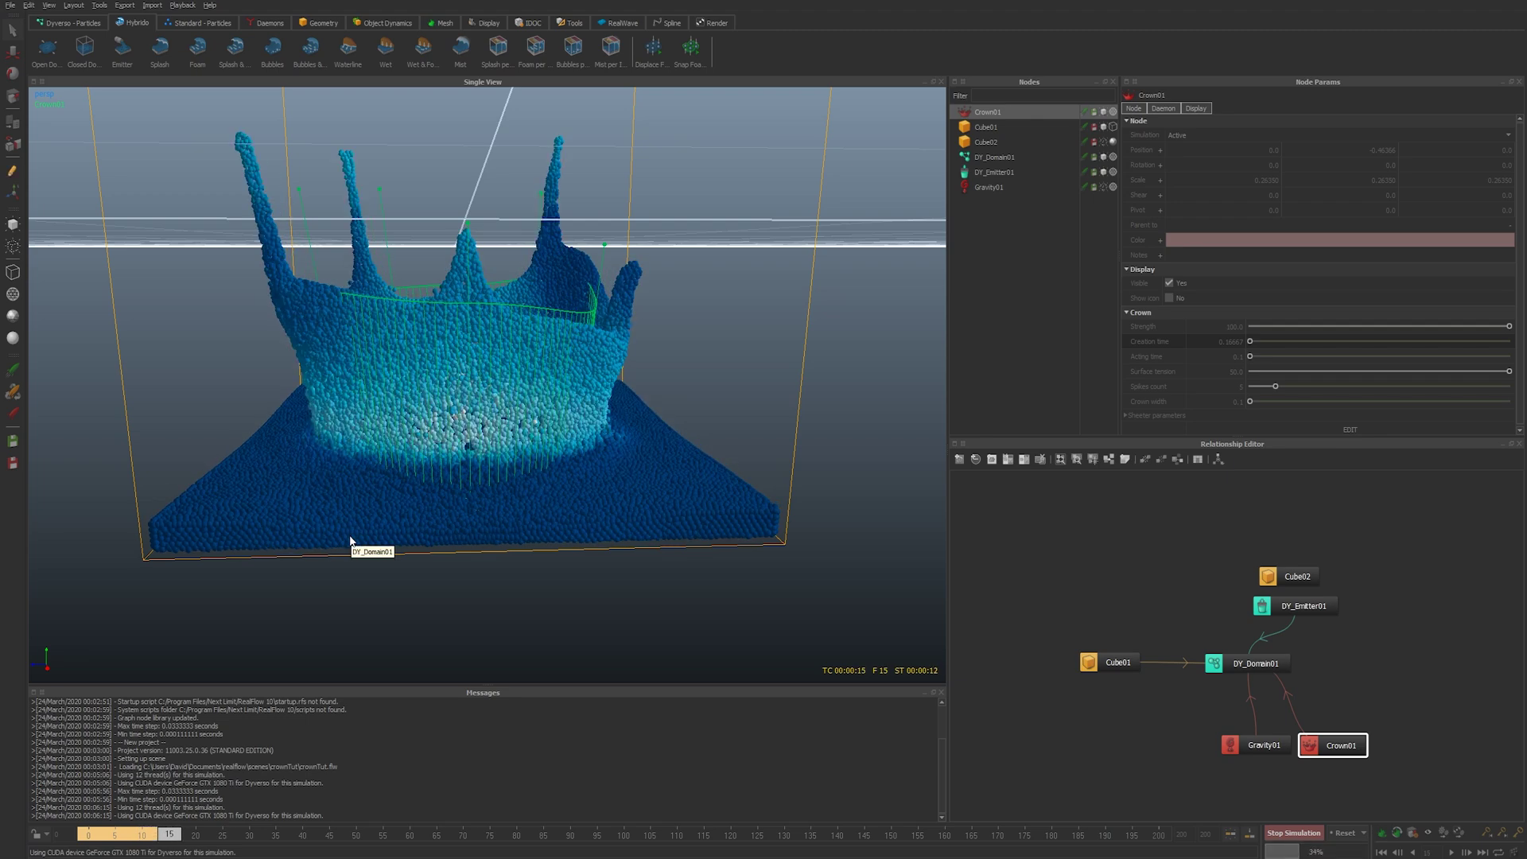
{"action": "key", "text": "Escape"}
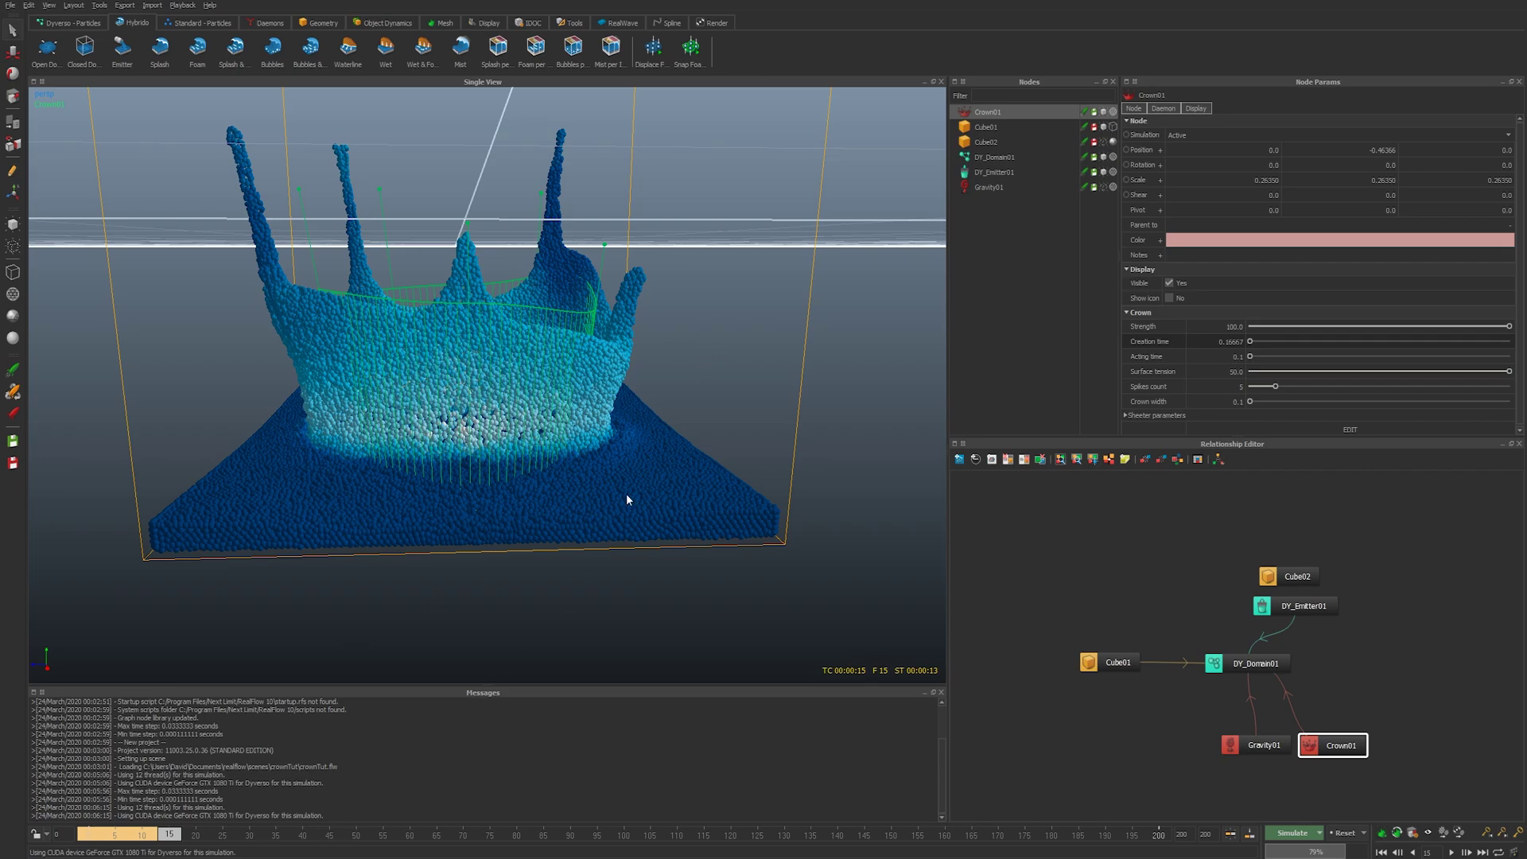
{"action": "left_click_drag", "start_coordinate": [506, 465], "coordinate": [547, 460], "text": "alt"}
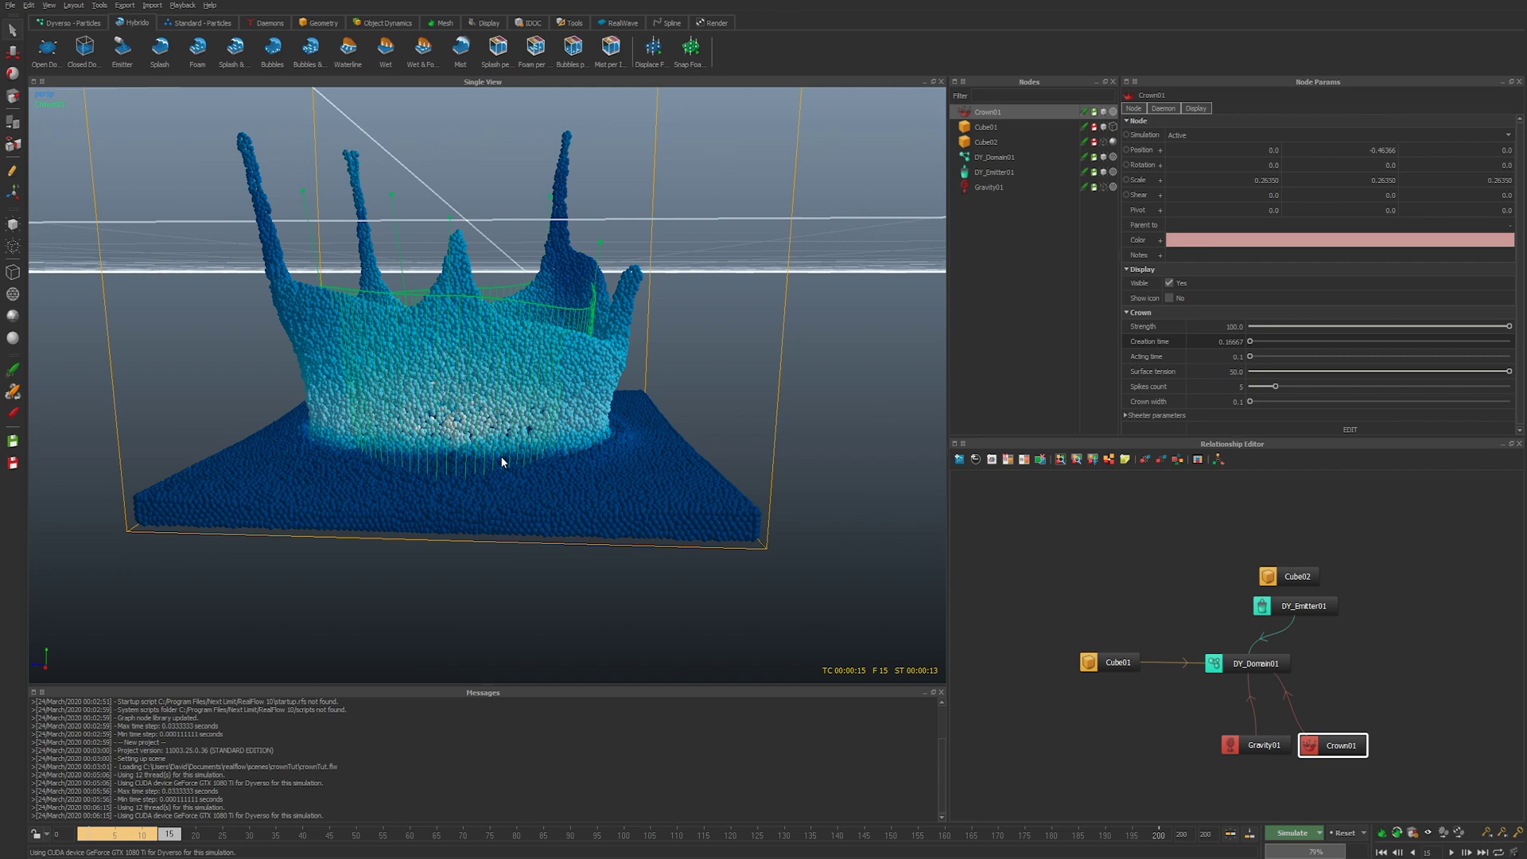
{"action": "scroll", "coordinate": [502, 462], "scroll_direction": "down", "scroll_amount": 3}
{"action": "mouse_move", "coordinate": [502, 462]}
{"action": "left_mouse_down", "text": "alt"}
{"action": "mouse_move", "coordinate": [477, 462]}
{"action": "mouse_move", "coordinate": [509, 470]}
{"action": "mouse_move", "coordinate": [485, 473]}
{"action": "left_mouse_up", "text": "alt"}
{"action": "scroll", "coordinate": [509, 469], "scroll_direction": "up", "scroll_amount": 3}
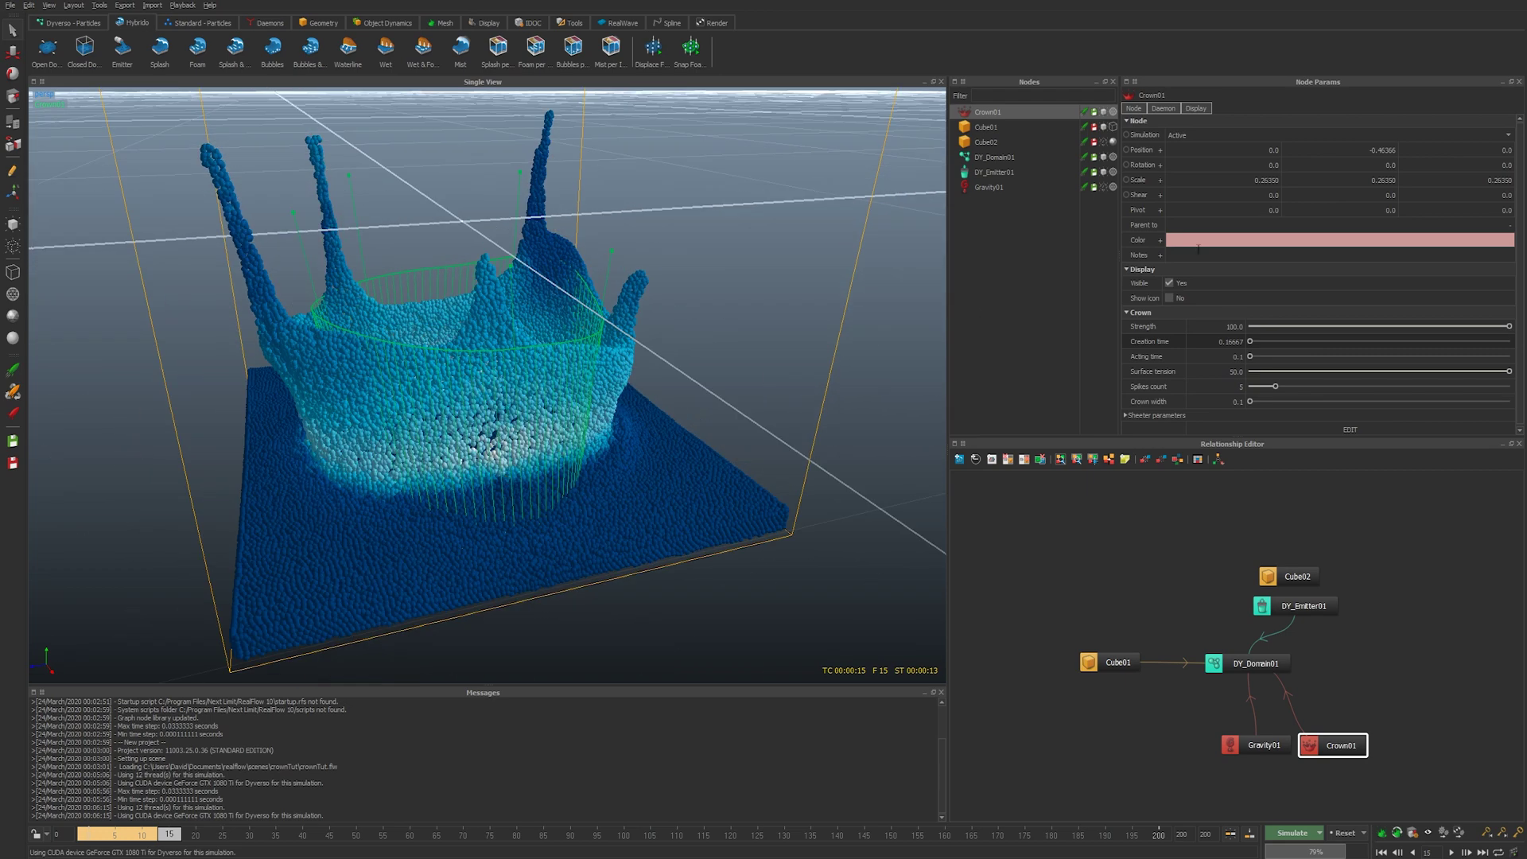
Review the crown's Acting time, the particle parameters of DY_Domain01 and the available daemons
{"action": "double_click", "coordinate": [1217, 357]}
{"action": "left_click", "coordinate": [1168, 357]}
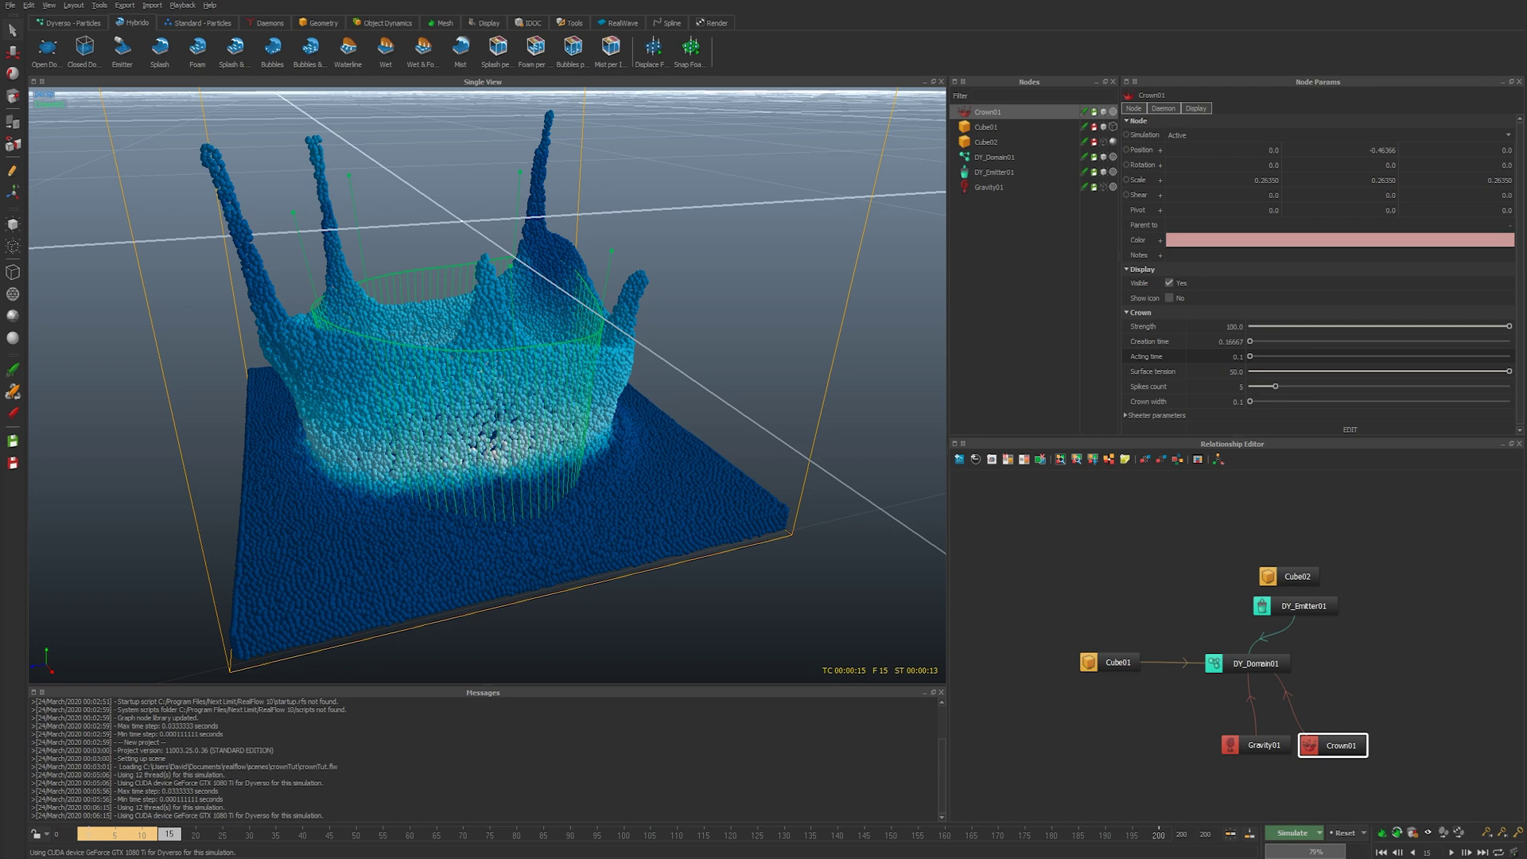
{"action": "left_click", "coordinate": [1010, 154]}
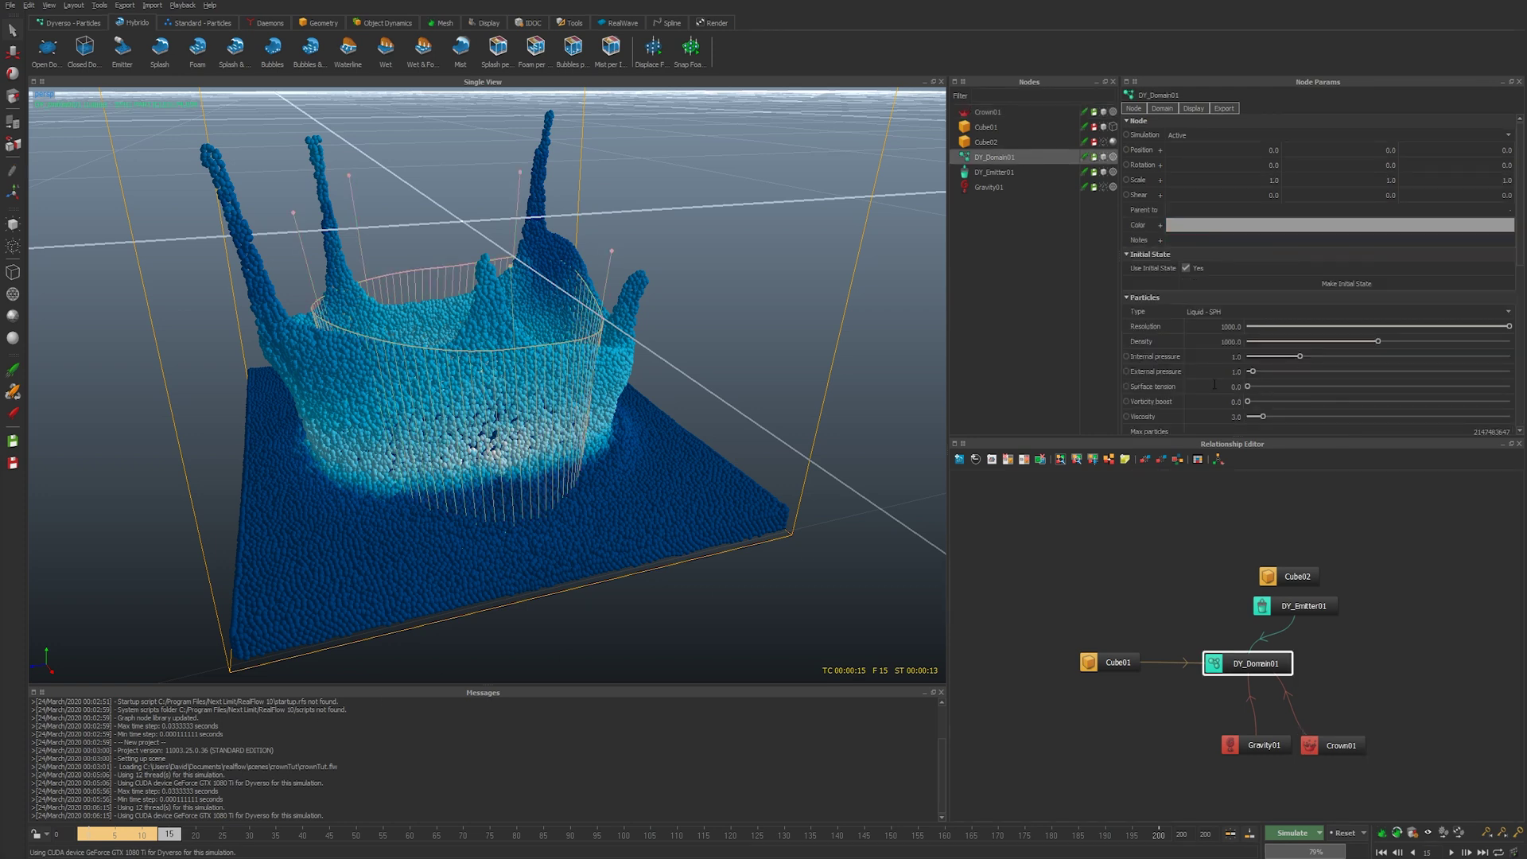
{"action": "left_click", "coordinate": [275, 21]}
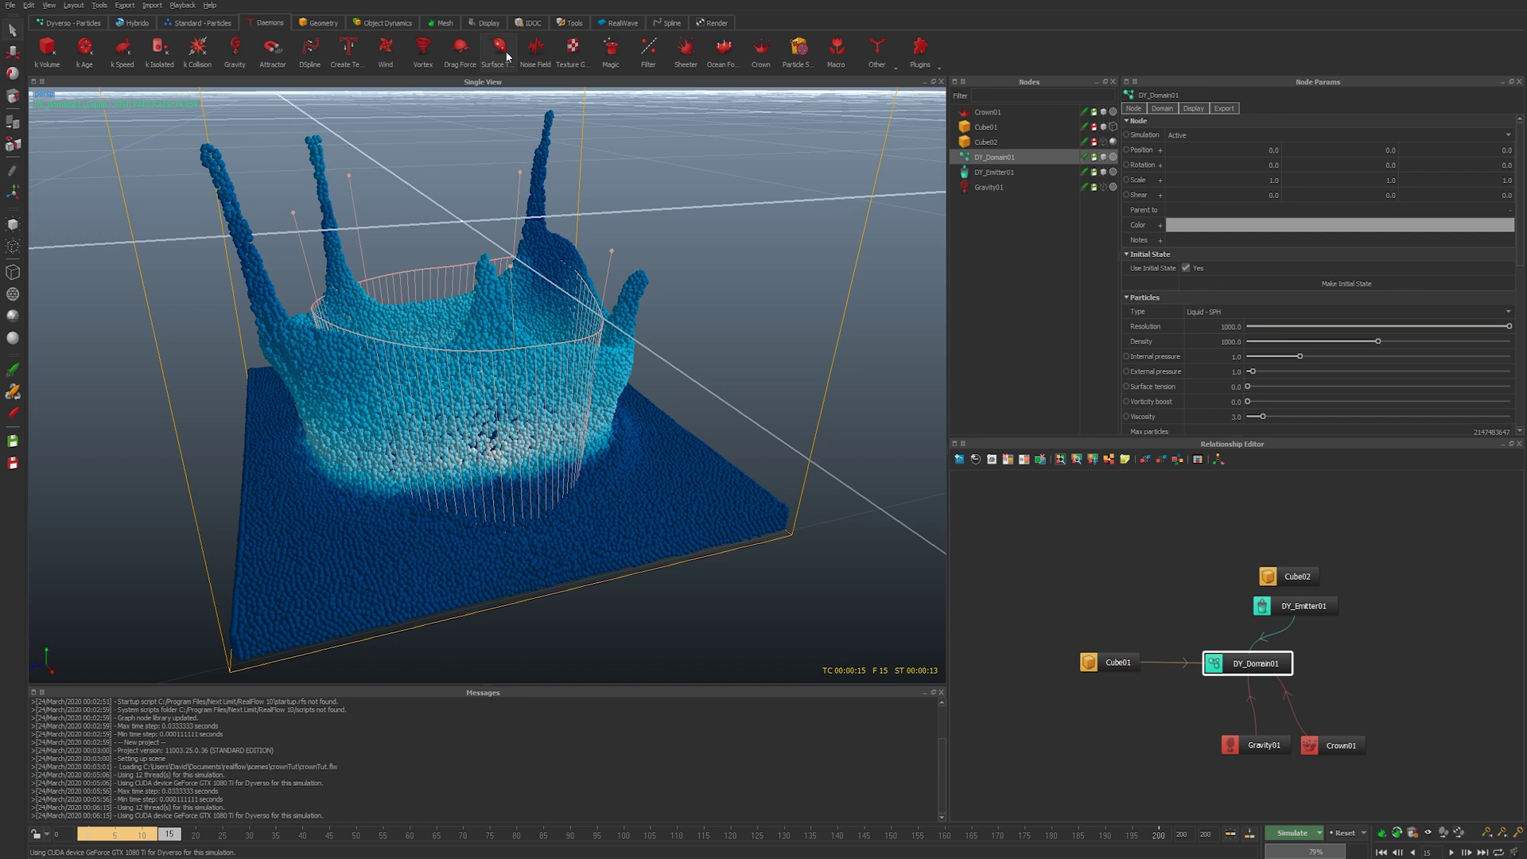
Resume the simulation from frame 15, select the Crown01 daemon and stop the run at frame 32
{"action": "left_click_drag", "start_coordinate": [499, 149], "coordinate": [600, 360], "text": "alt"}
{"action": "key", "text": "ctrl+a"}
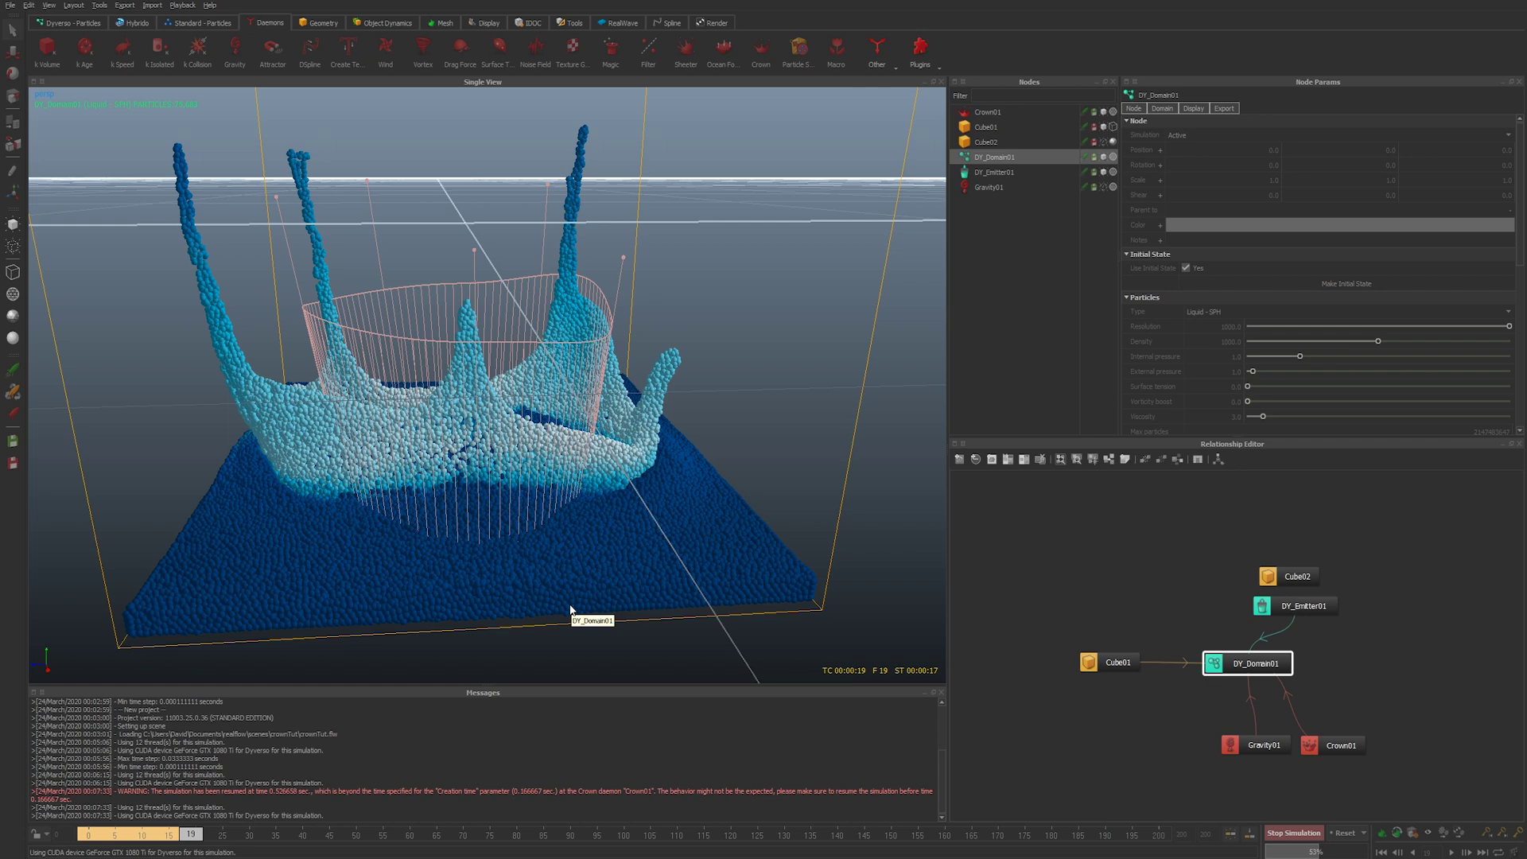
{"action": "left_click", "coordinate": [990, 111]}
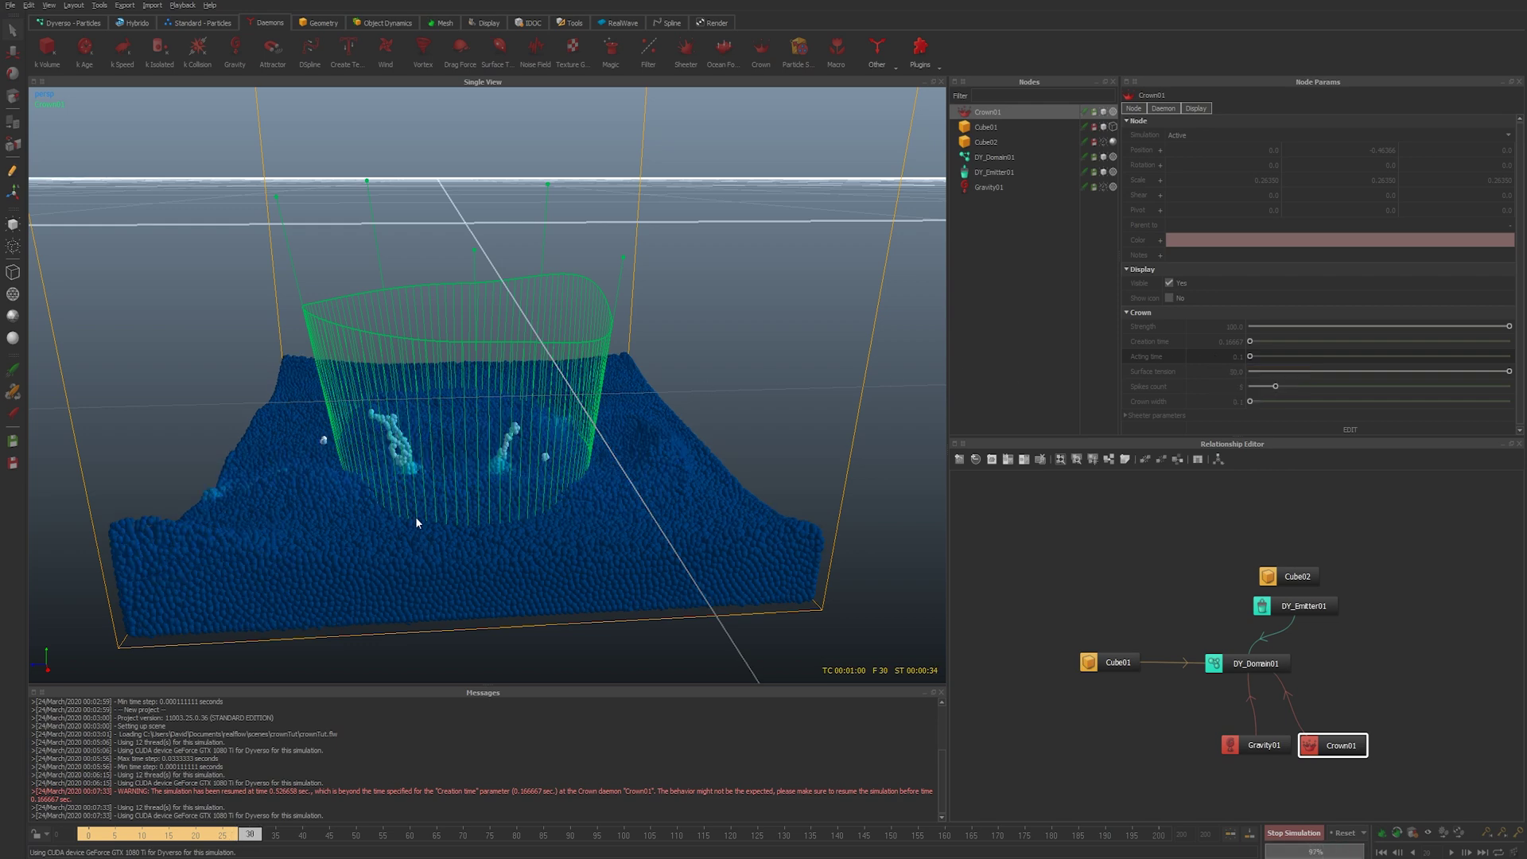
{"action": "key", "text": "Escape"}
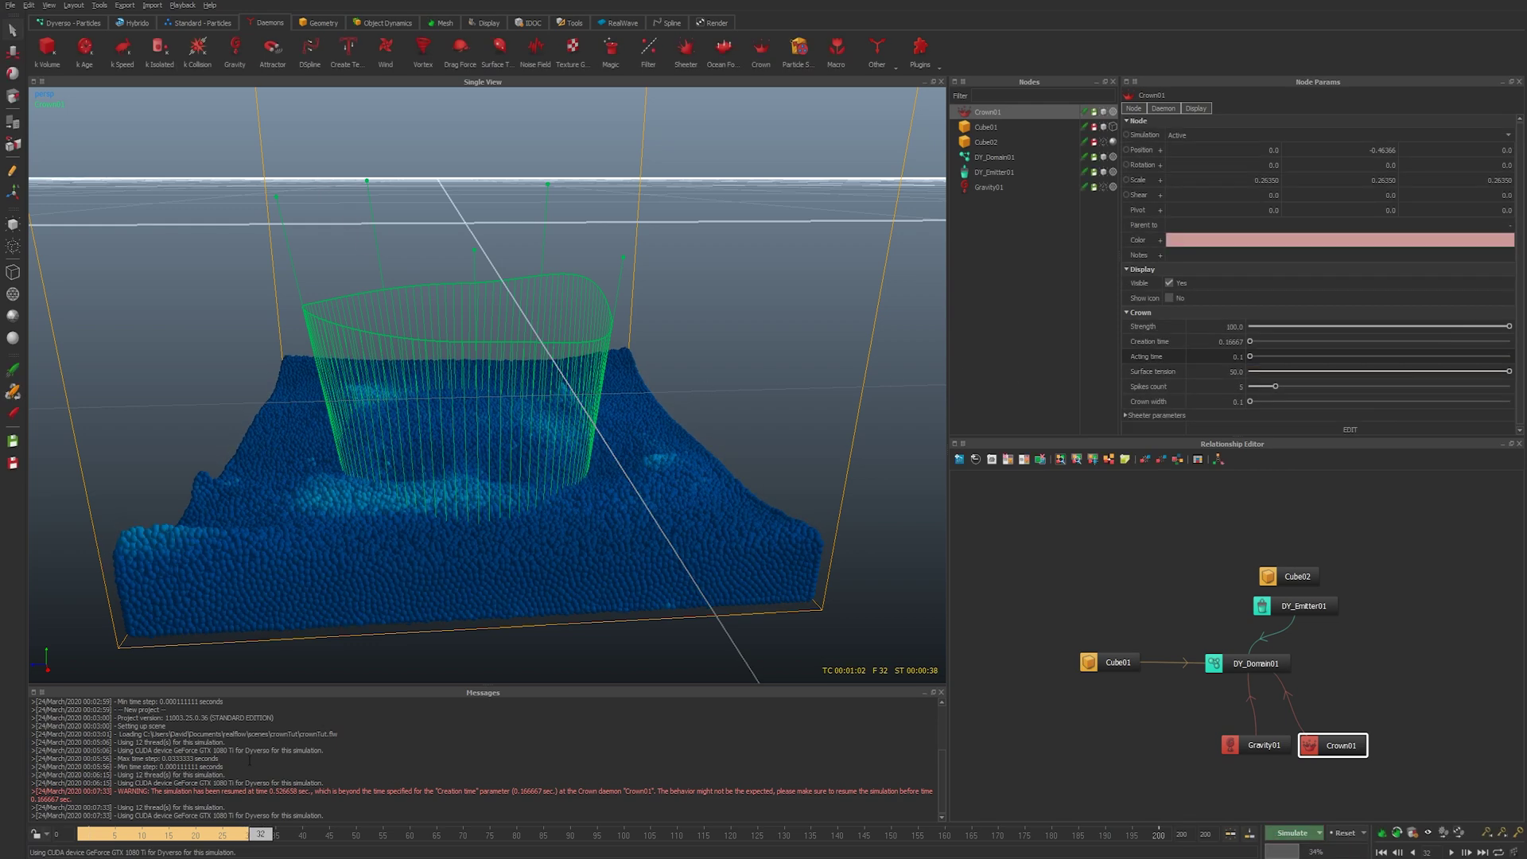
Return to frame 0 and play back the simulated crown splash
{"action": "key", "text": "ctrl+a"}
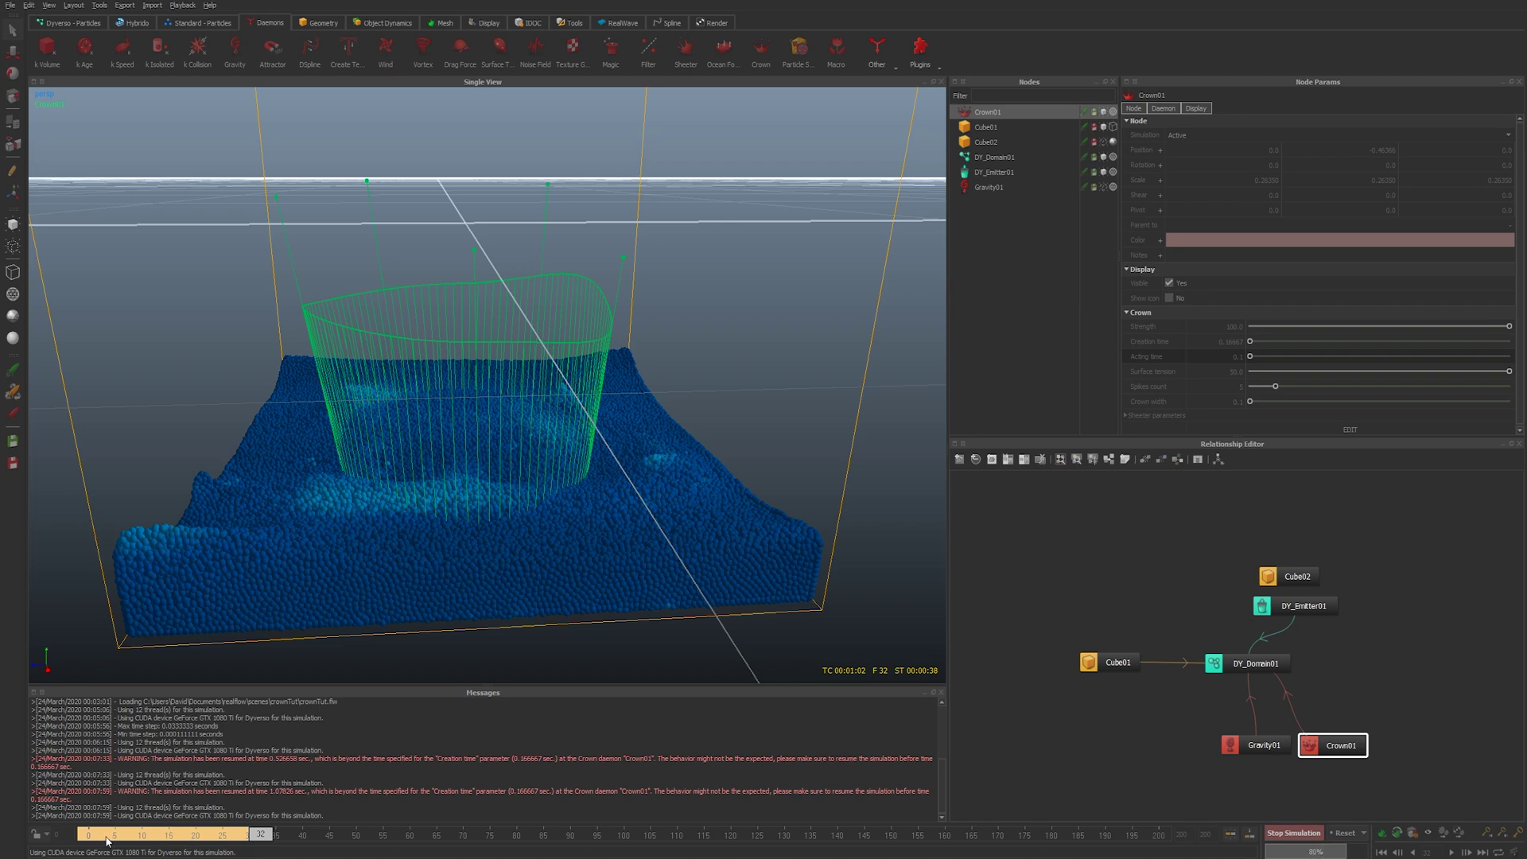
{"action": "key", "text": "Escape"}
{"action": "left_click", "coordinate": [89, 836]}
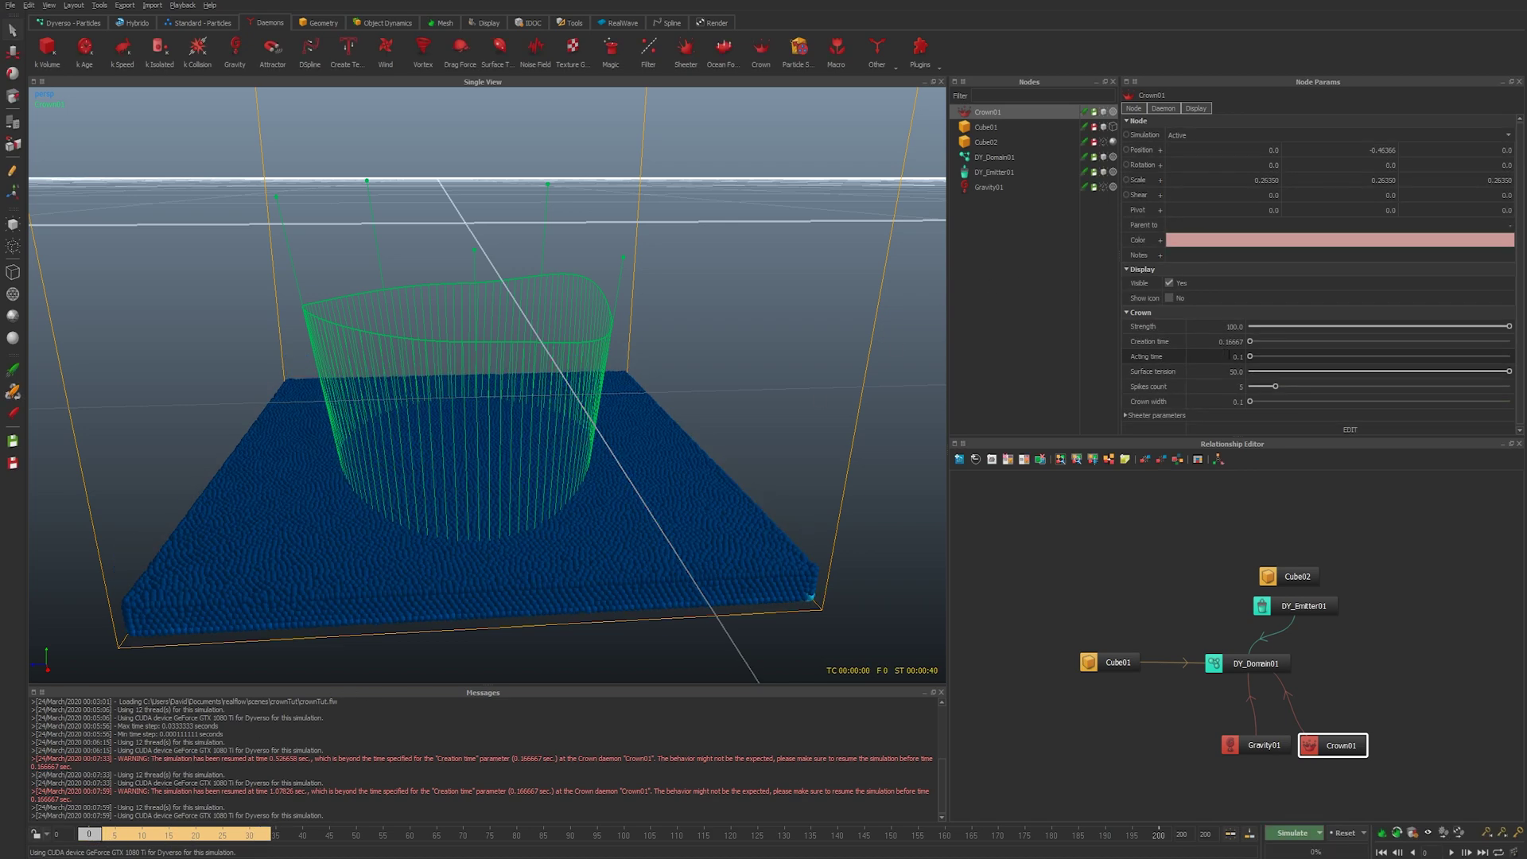
{"action": "key", "text": "alt+a"}
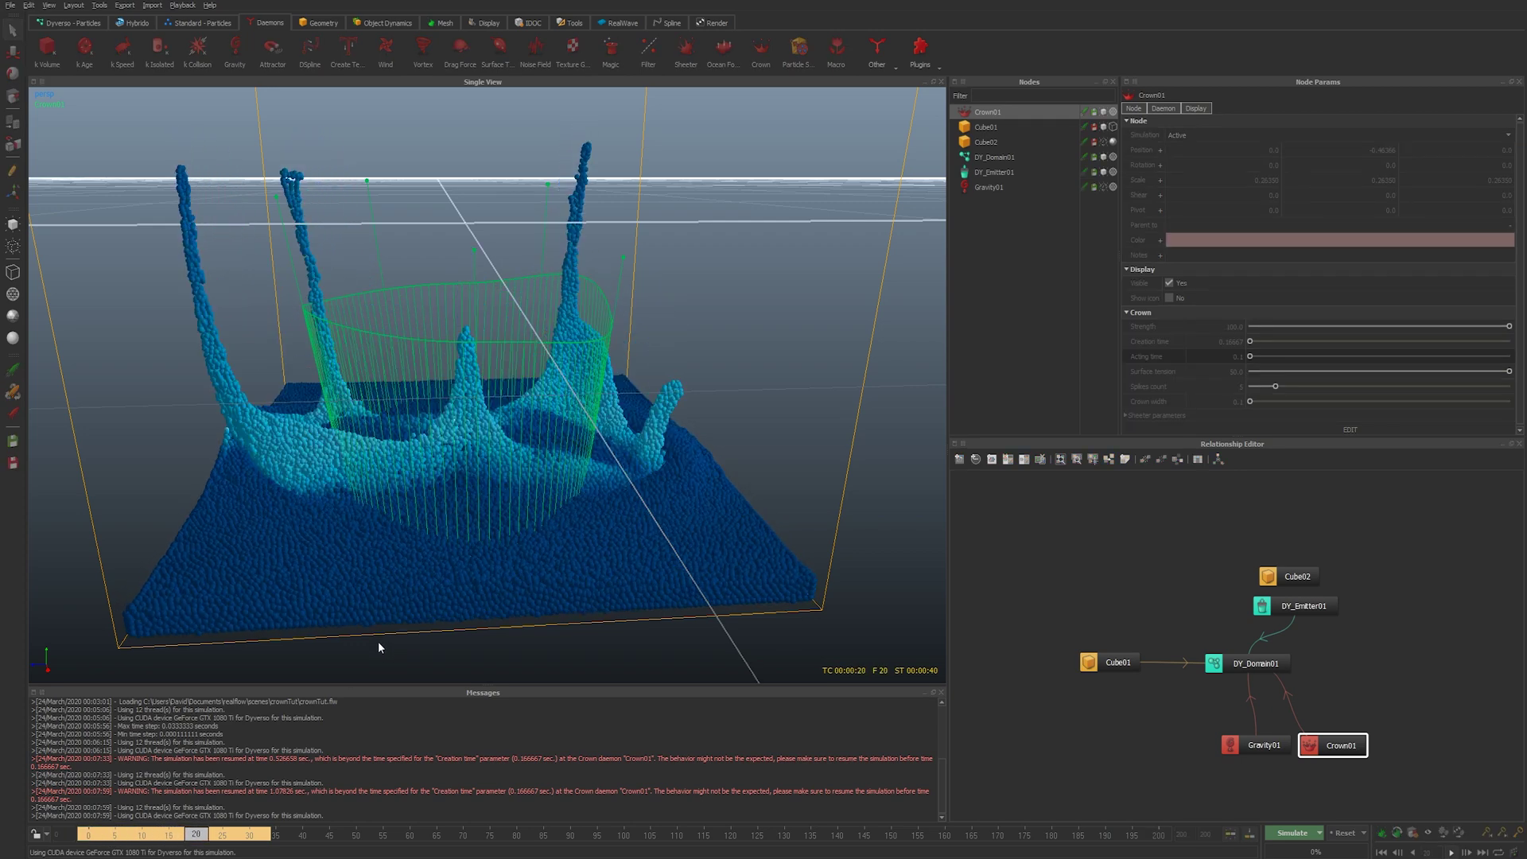
{"action": "key", "text": "space"}
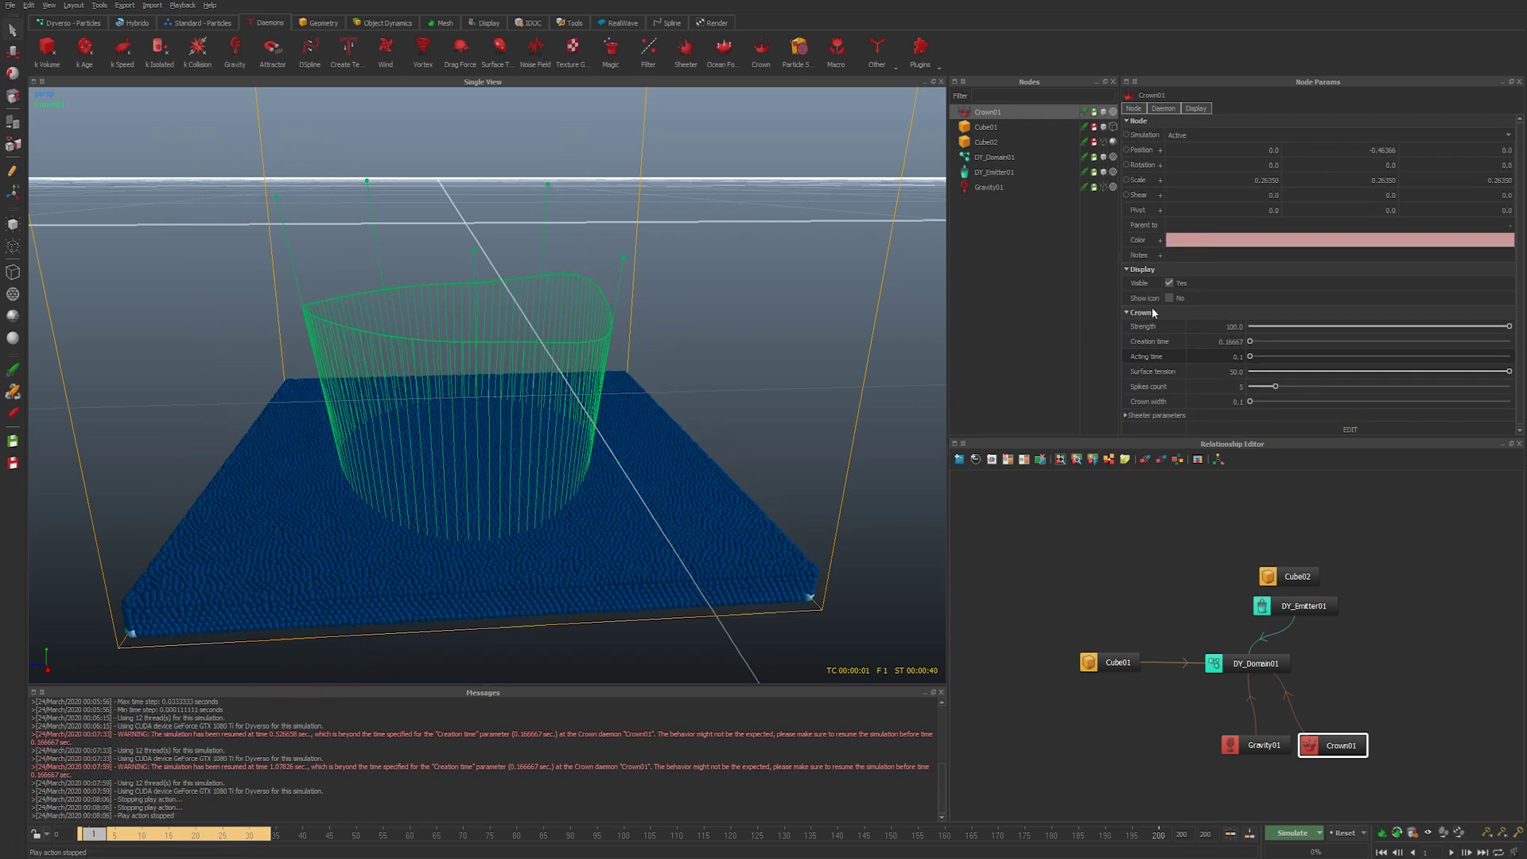
Set the Crown daemon's Surface tension to 150
{"action": "left_click", "coordinate": [1222, 355]}
{"action": "left_click", "coordinate": [1217, 372]}
{"action": "type", "text": "1500"}
{"action": "key", "text": "Return"}
{"action": "type", "text": "15"}
{"action": "key", "text": "Return"}
Reset the scene and rerun the simulation to frame 34, keeping Crown01 selected
{"action": "key", "text": "ctrl+r"}
{"action": "key", "text": "Return"}
{"action": "key", "text": "ctrl+a"}
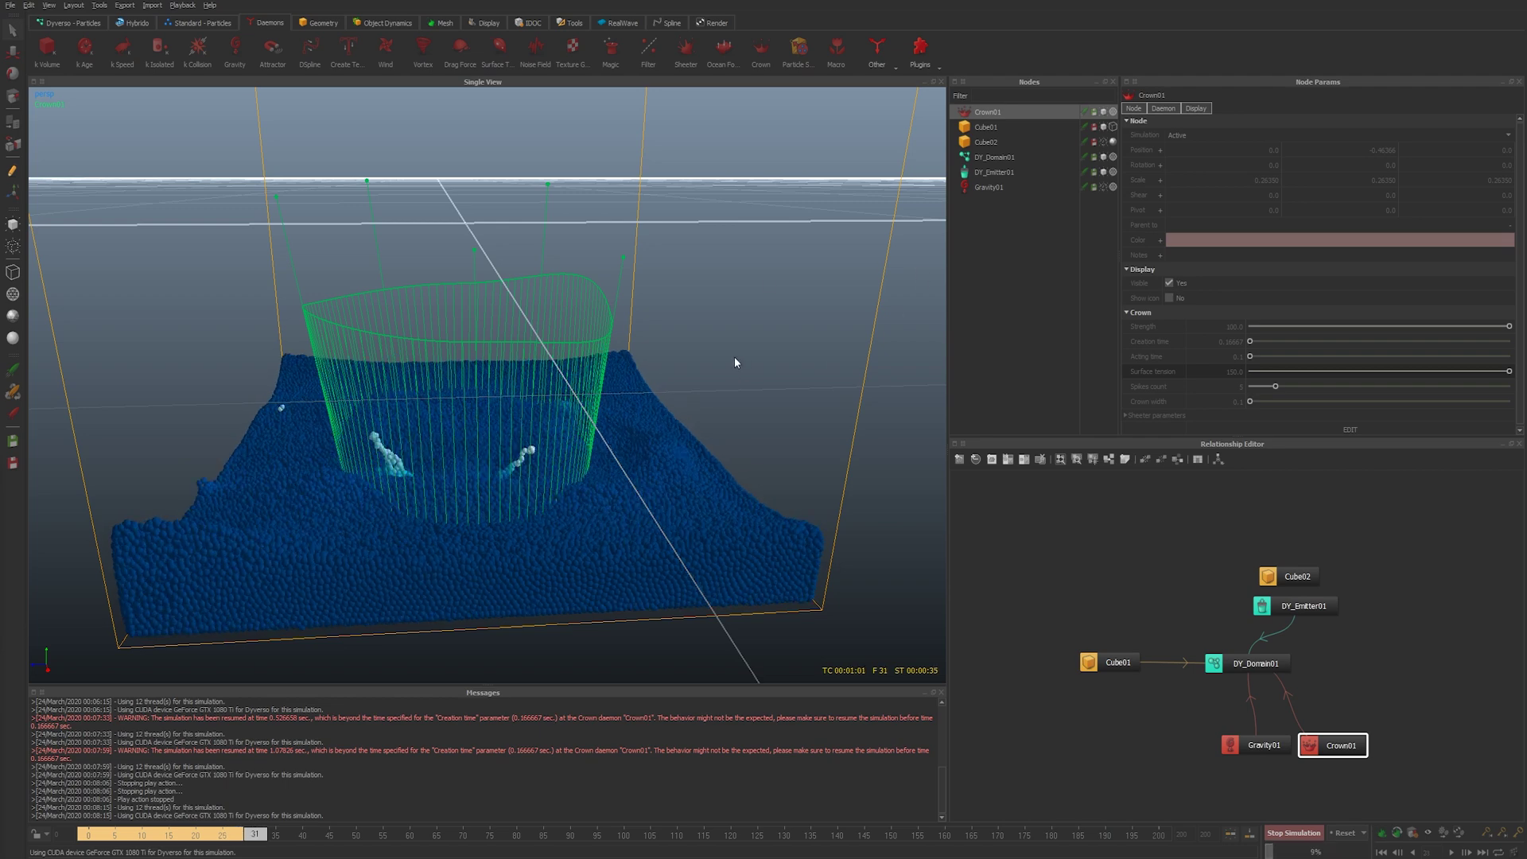
{"action": "left_click", "coordinate": [1070, 340]}
{"action": "left_click", "coordinate": [992, 111]}
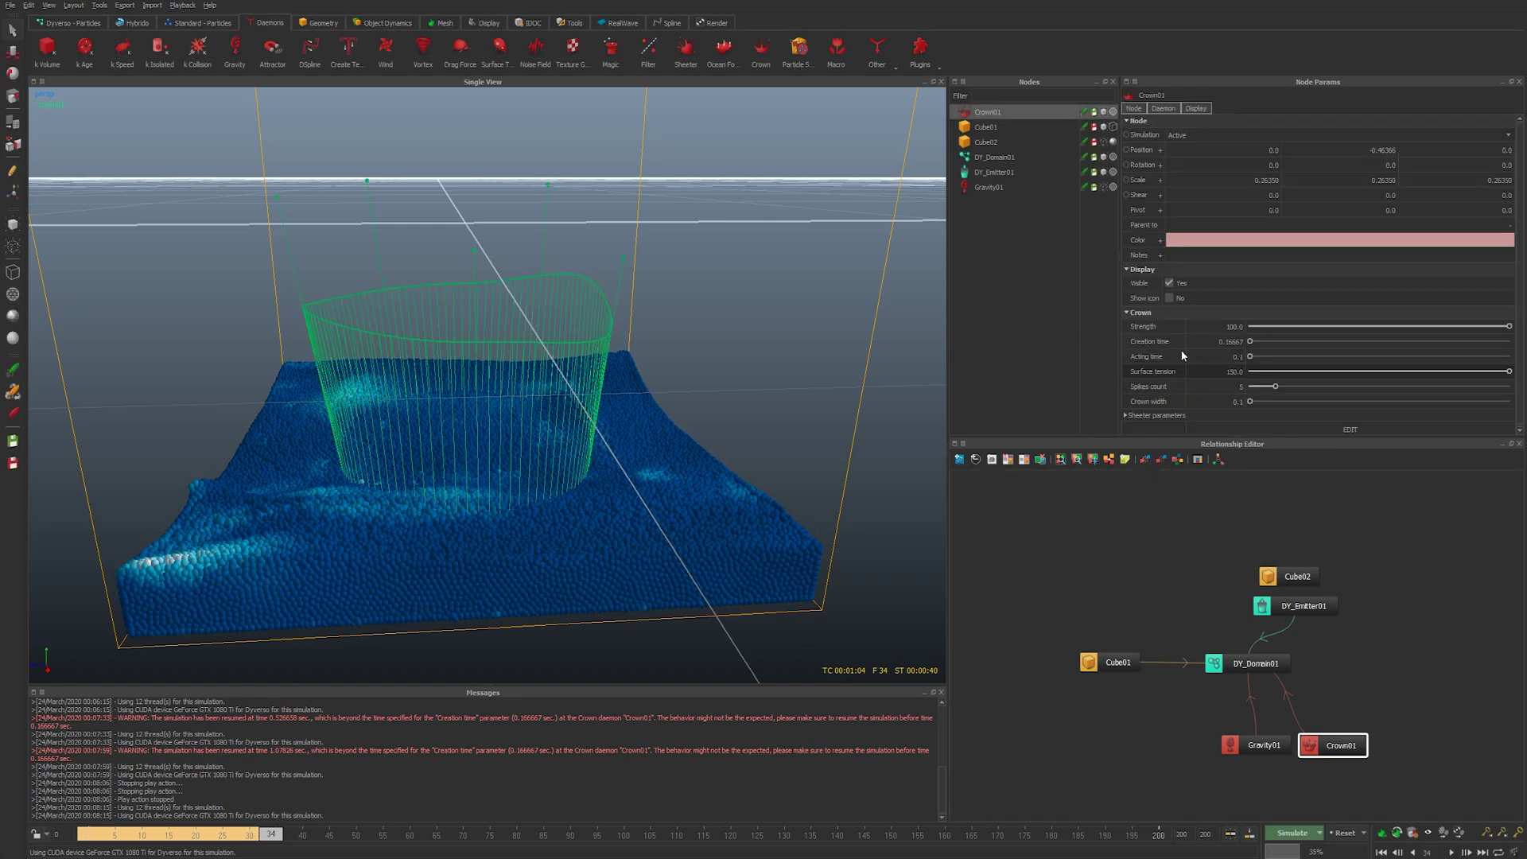
Enter the crown's edit mode and set its Spikes count to 6
{"action": "double_click", "coordinate": [1226, 388]}
{"action": "left_click", "coordinate": [1355, 429]}
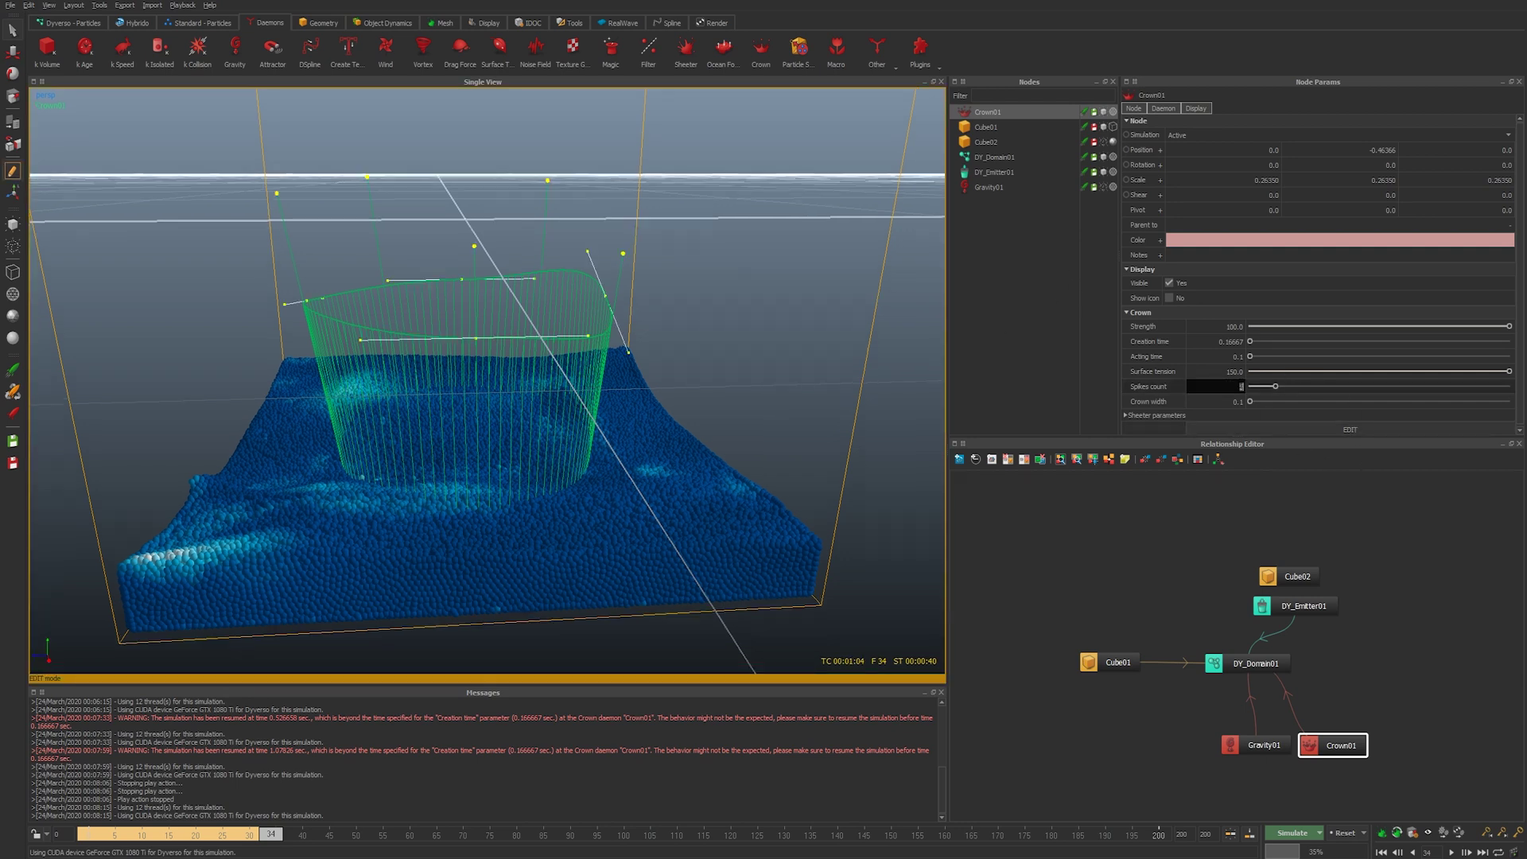
{"action": "type", "text": "6"}
{"action": "key", "text": "Return"}
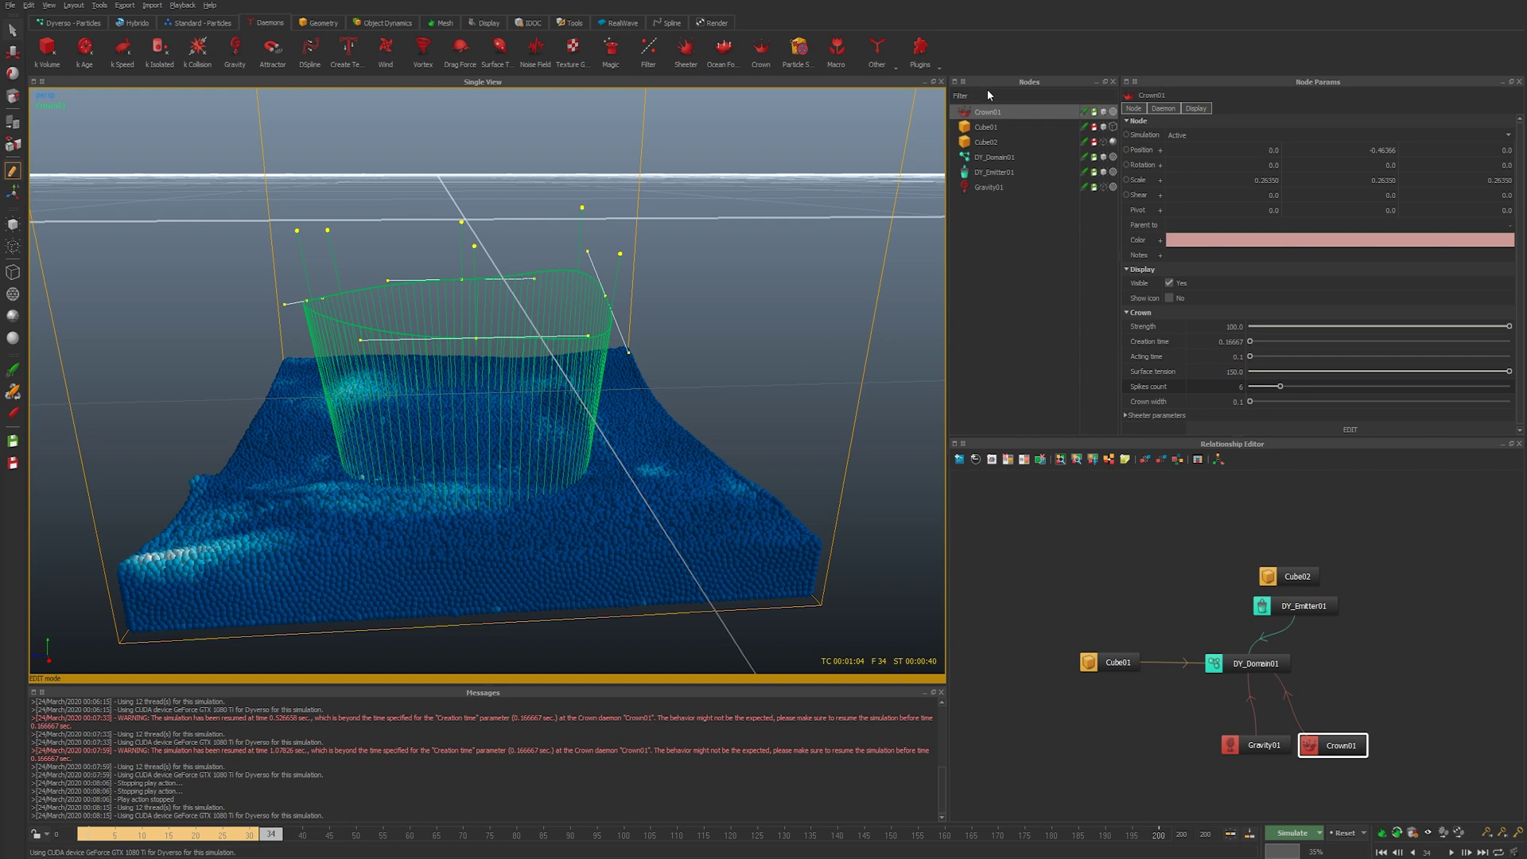
Hide the DY_Domain01 particles and examine the width rings around the crown's base from several distances and angles
{"action": "left_click", "coordinate": [1103, 157]}
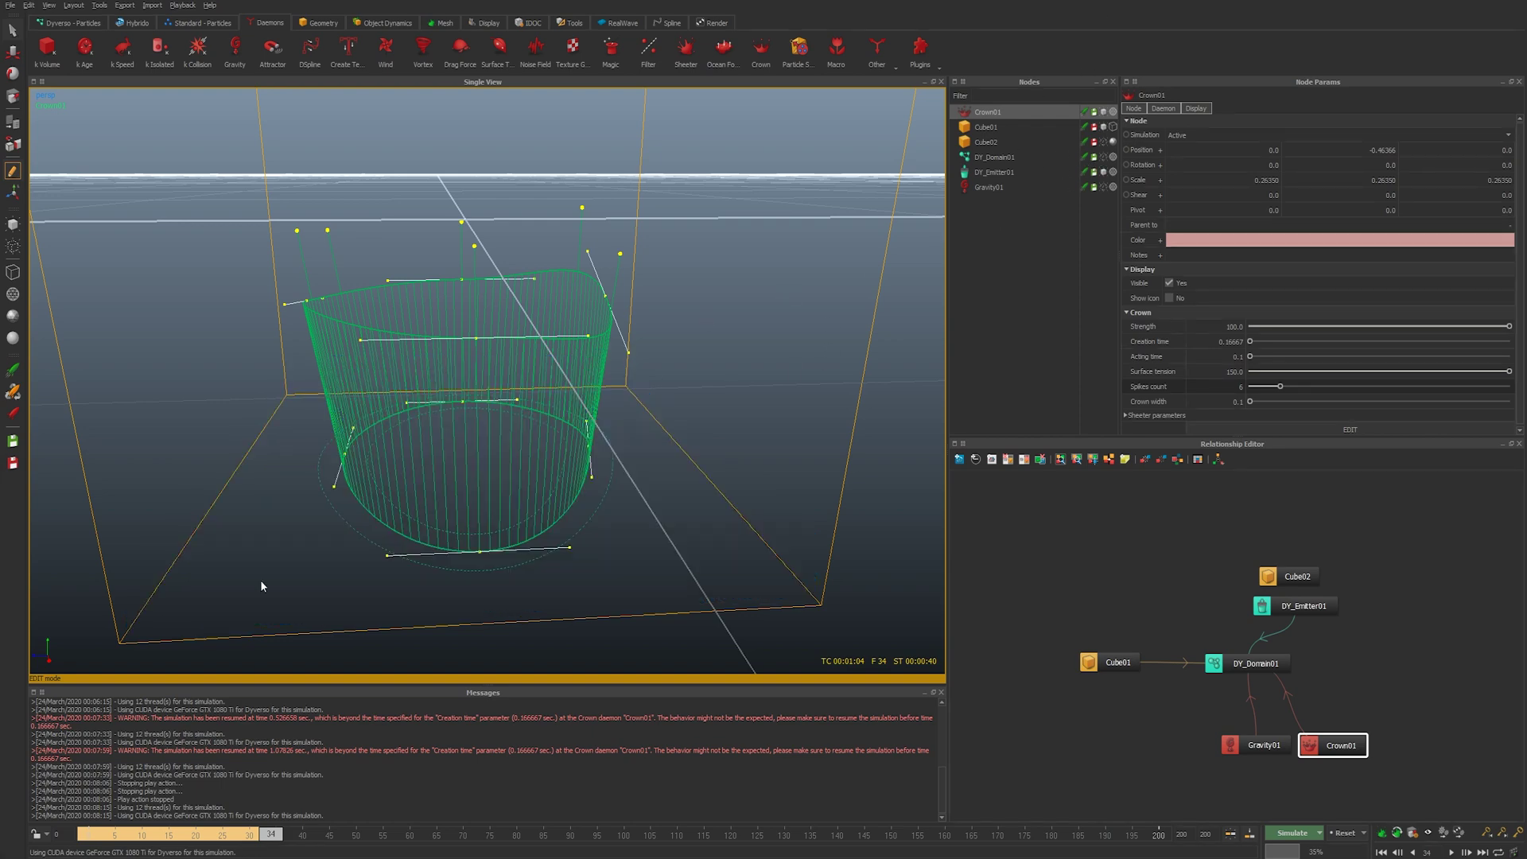
{"action": "scroll", "coordinate": [403, 507], "scroll_direction": "up", "scroll_amount": 5}
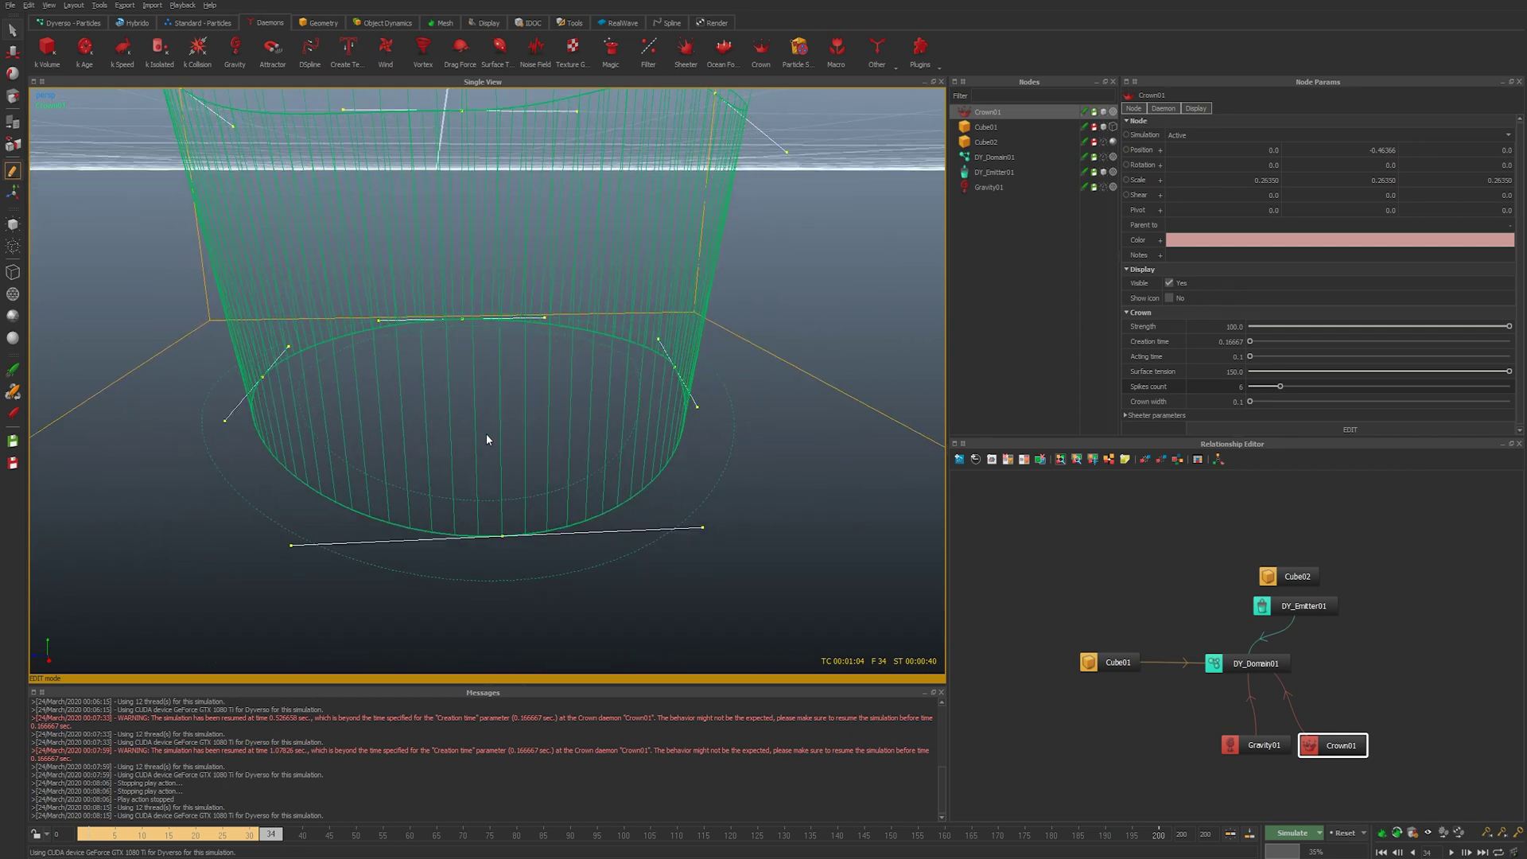
{"action": "scroll", "coordinate": [487, 440], "scroll_direction": "up", "scroll_amount": 3}
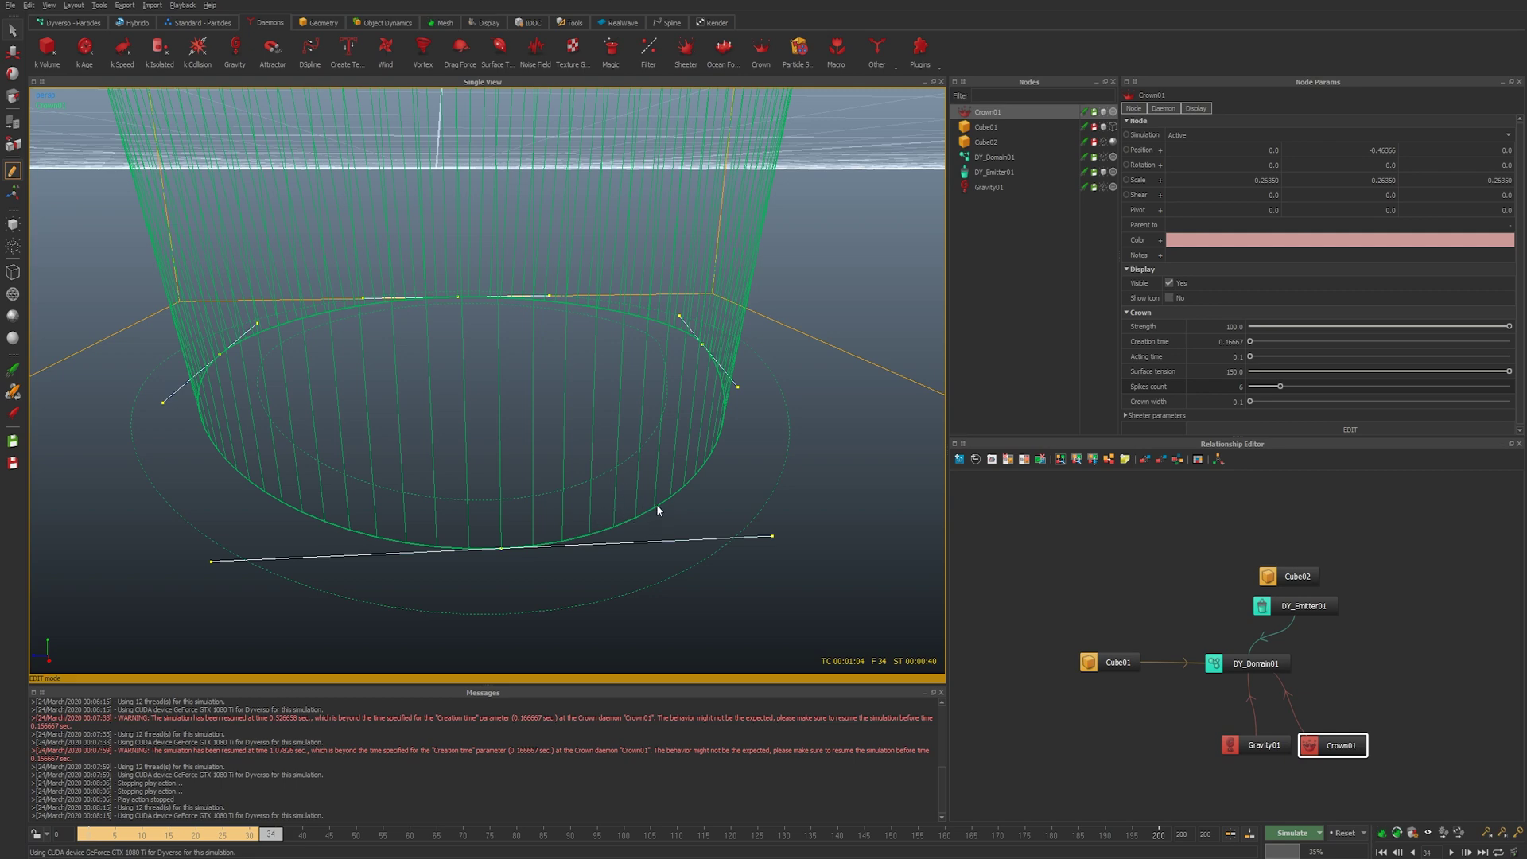
{"action": "scroll", "coordinate": [745, 365], "scroll_direction": "down", "scroll_amount": 3}
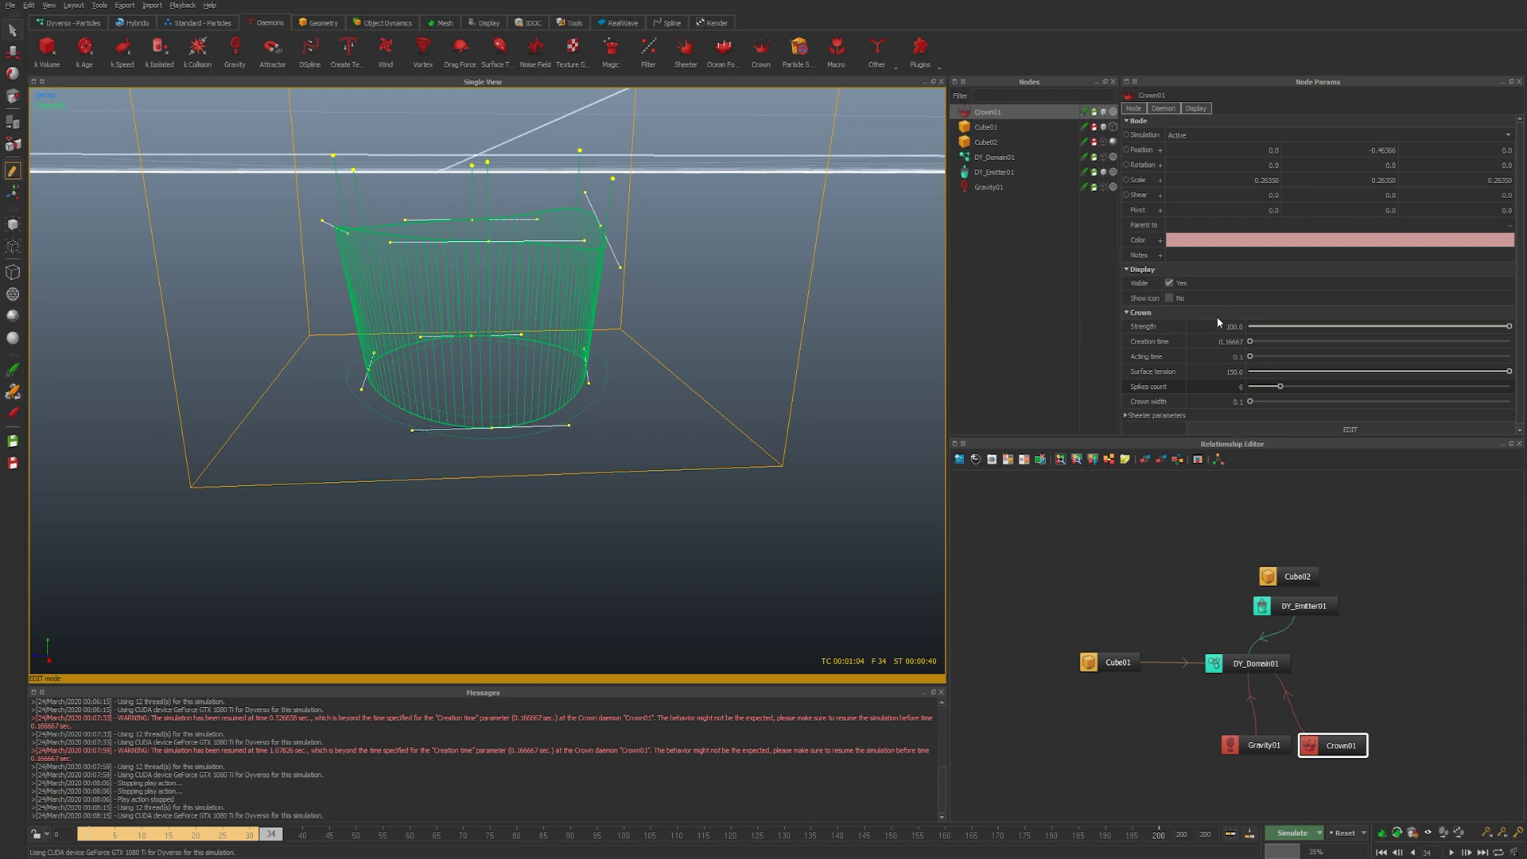
{"action": "scroll", "coordinate": [482, 432], "scroll_direction": "up", "scroll_amount": 5}
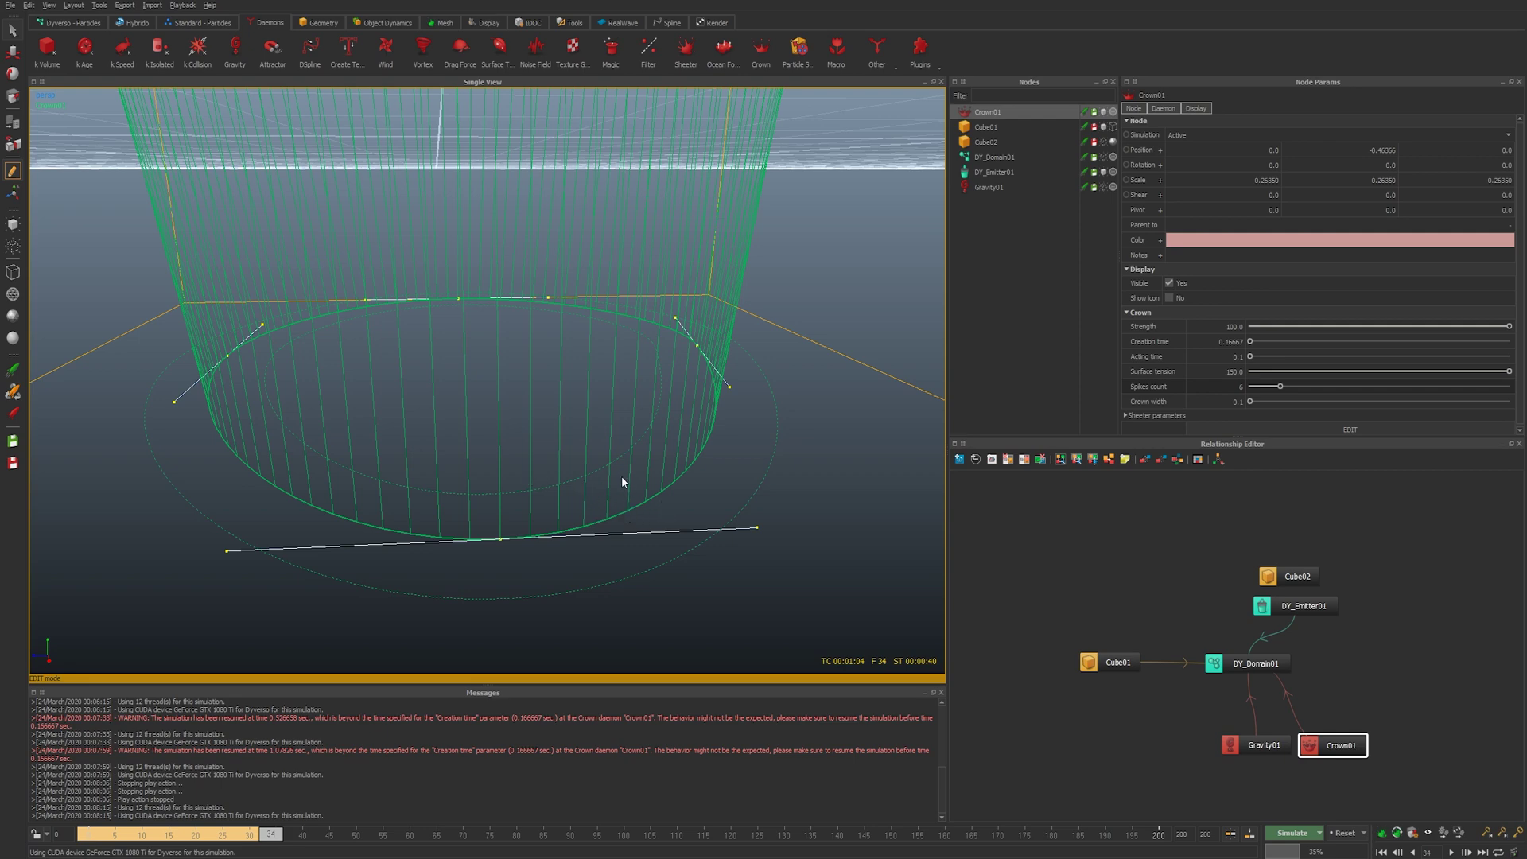
{"action": "scroll", "coordinate": [600, 479], "scroll_direction": "down", "scroll_amount": 5}
{"action": "scroll", "coordinate": [579, 479], "scroll_direction": "up", "scroll_amount": 1}
{"action": "mouse_move", "coordinate": [563, 433]}
{"action": "left_mouse_down", "text": "alt"}
{"action": "mouse_move", "coordinate": [559, 409]}
{"action": "mouse_move", "coordinate": [556, 451]}
{"action": "left_mouse_up", "text": "alt"}
{"action": "scroll", "coordinate": [563, 440], "scroll_direction": "up", "scroll_amount": 2}
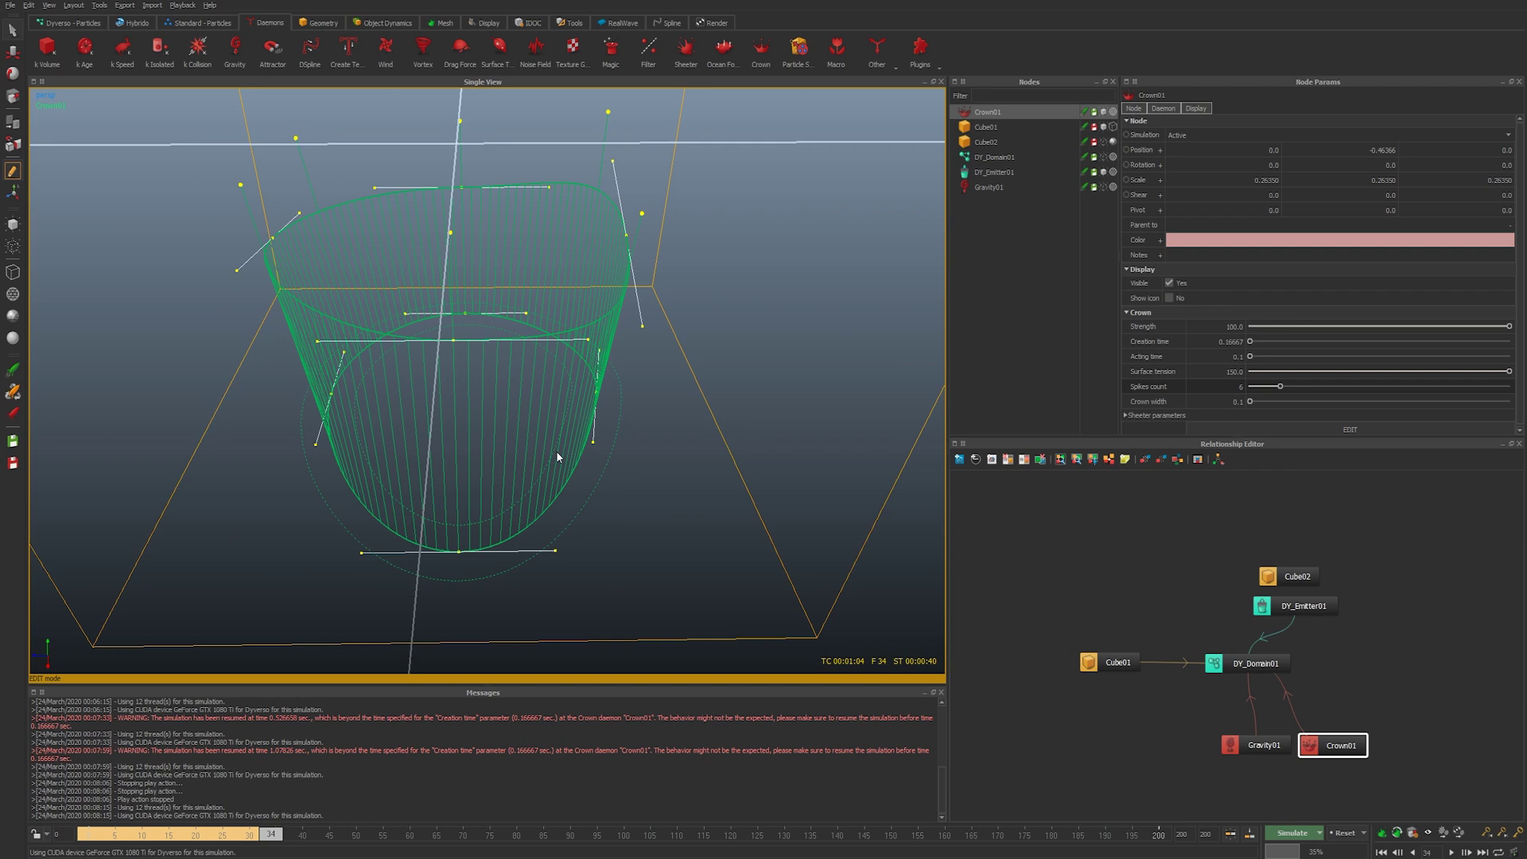
Set the Crown width to 0.05 and show the DY_Domain01 particles
{"action": "double_click", "coordinate": [1229, 402]}
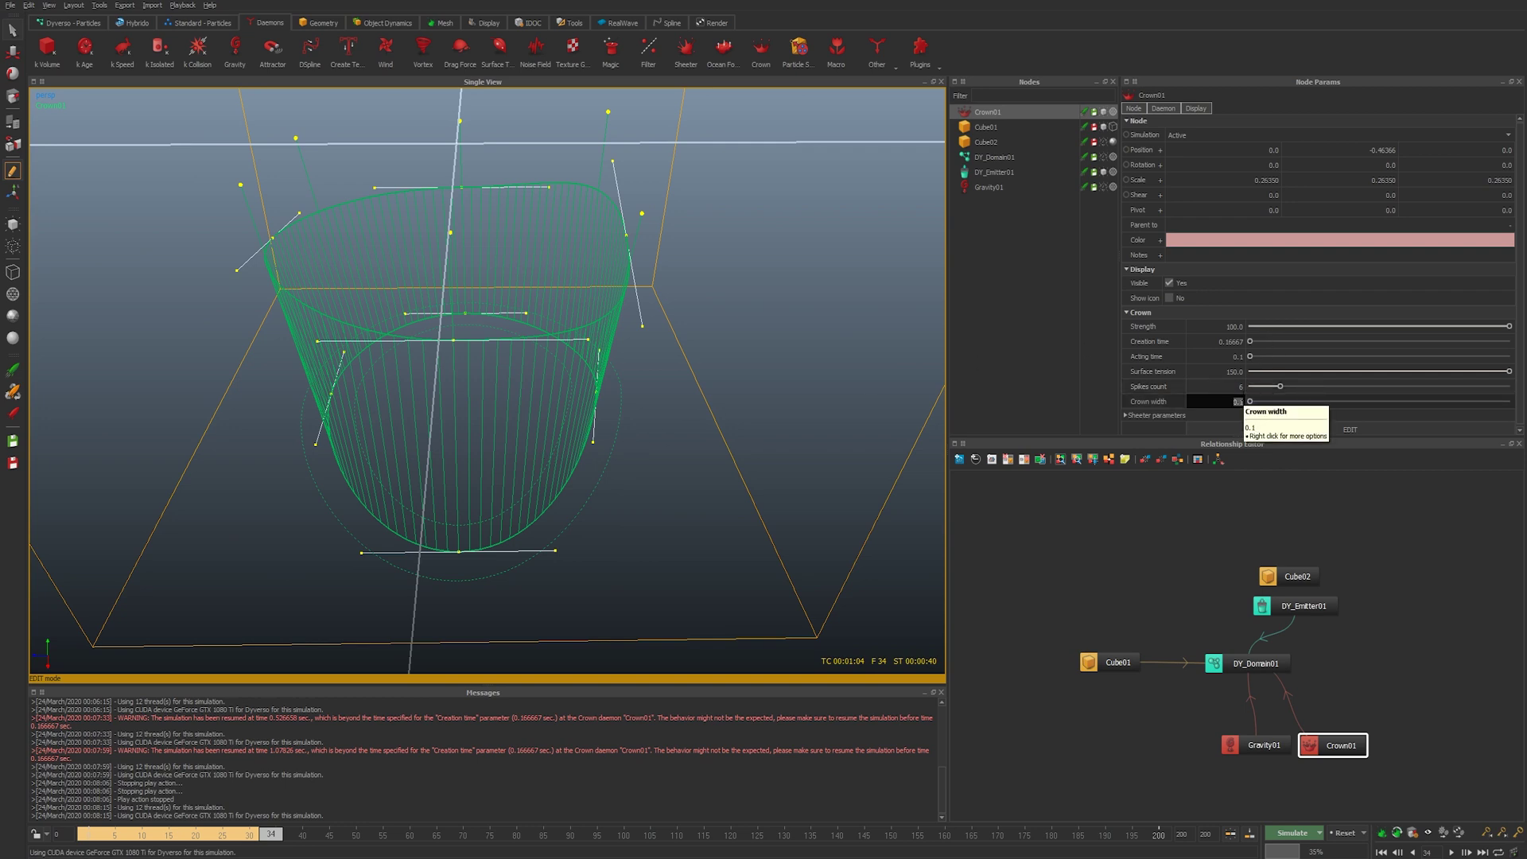
{"action": "type", "text": "0.05"}
{"action": "key", "text": "Return"}
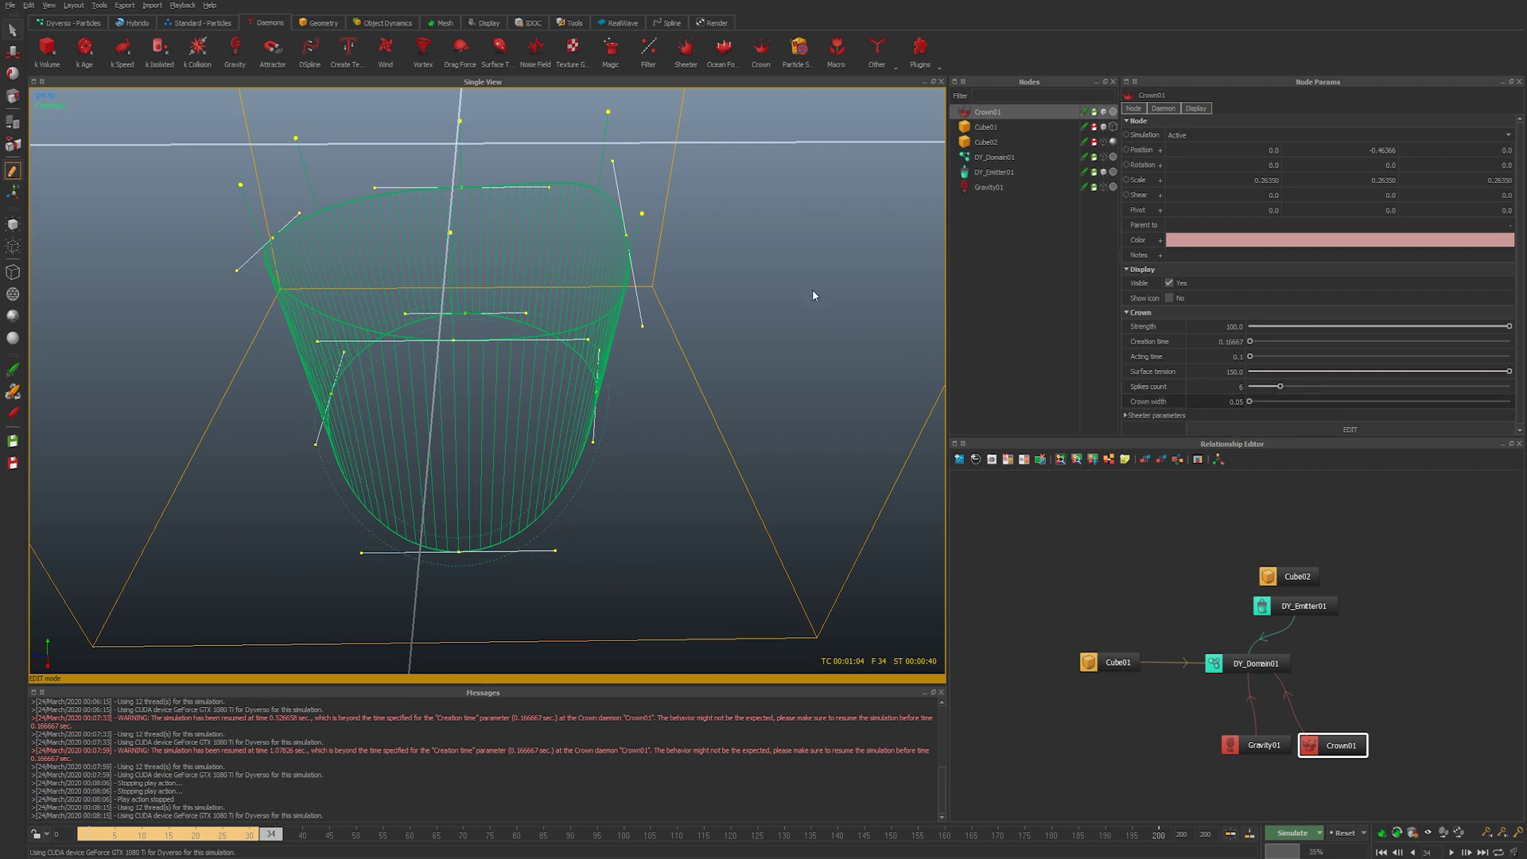
{"action": "left_click", "coordinate": [1104, 158]}
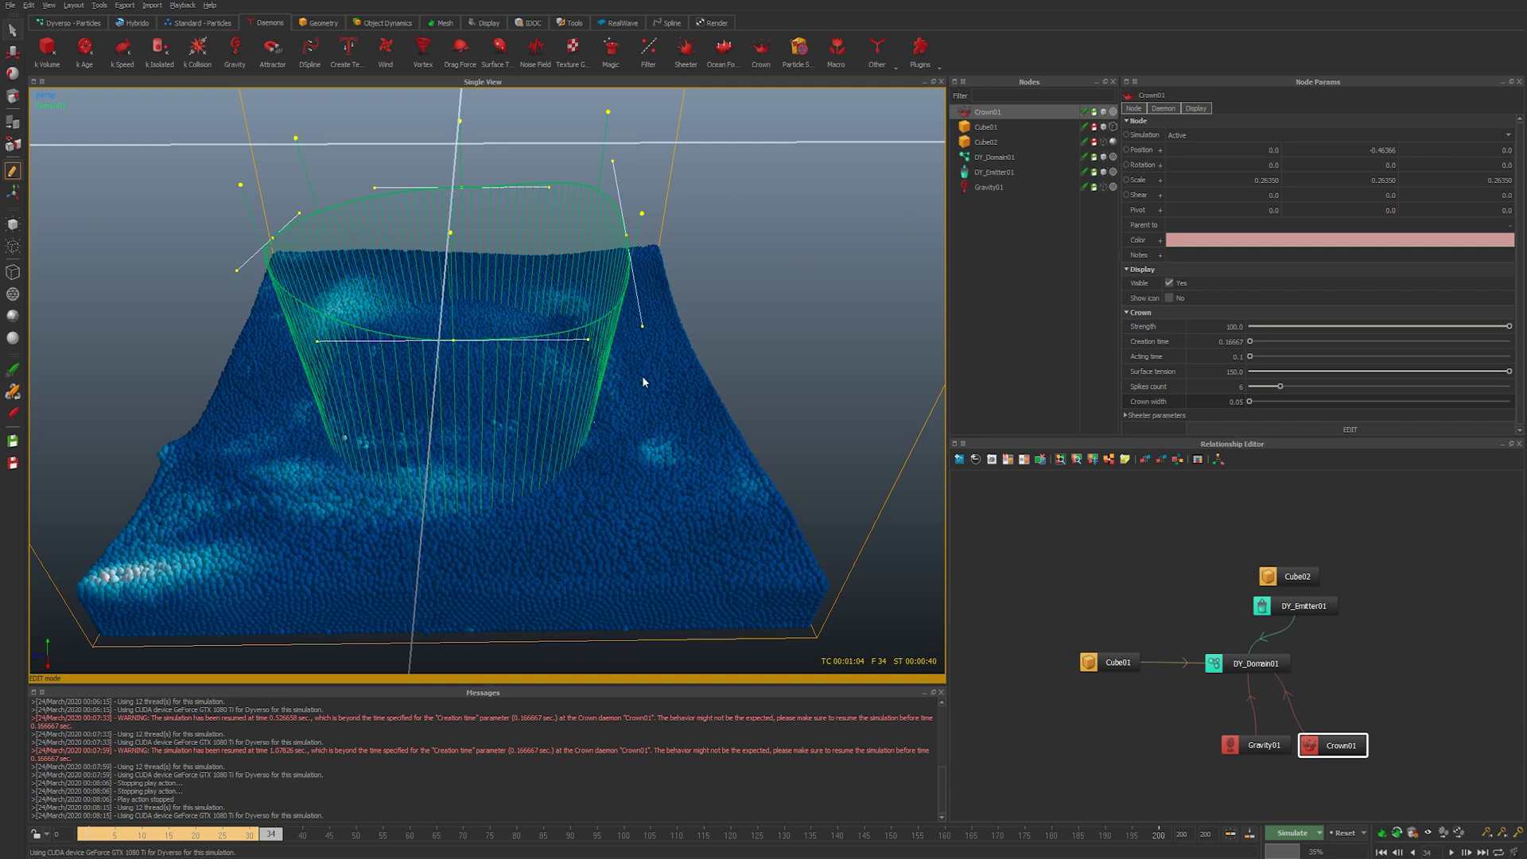
Reset and rerun the simulation to frame 19, and go back to frame 13
{"action": "key", "text": "ctrl+r"}
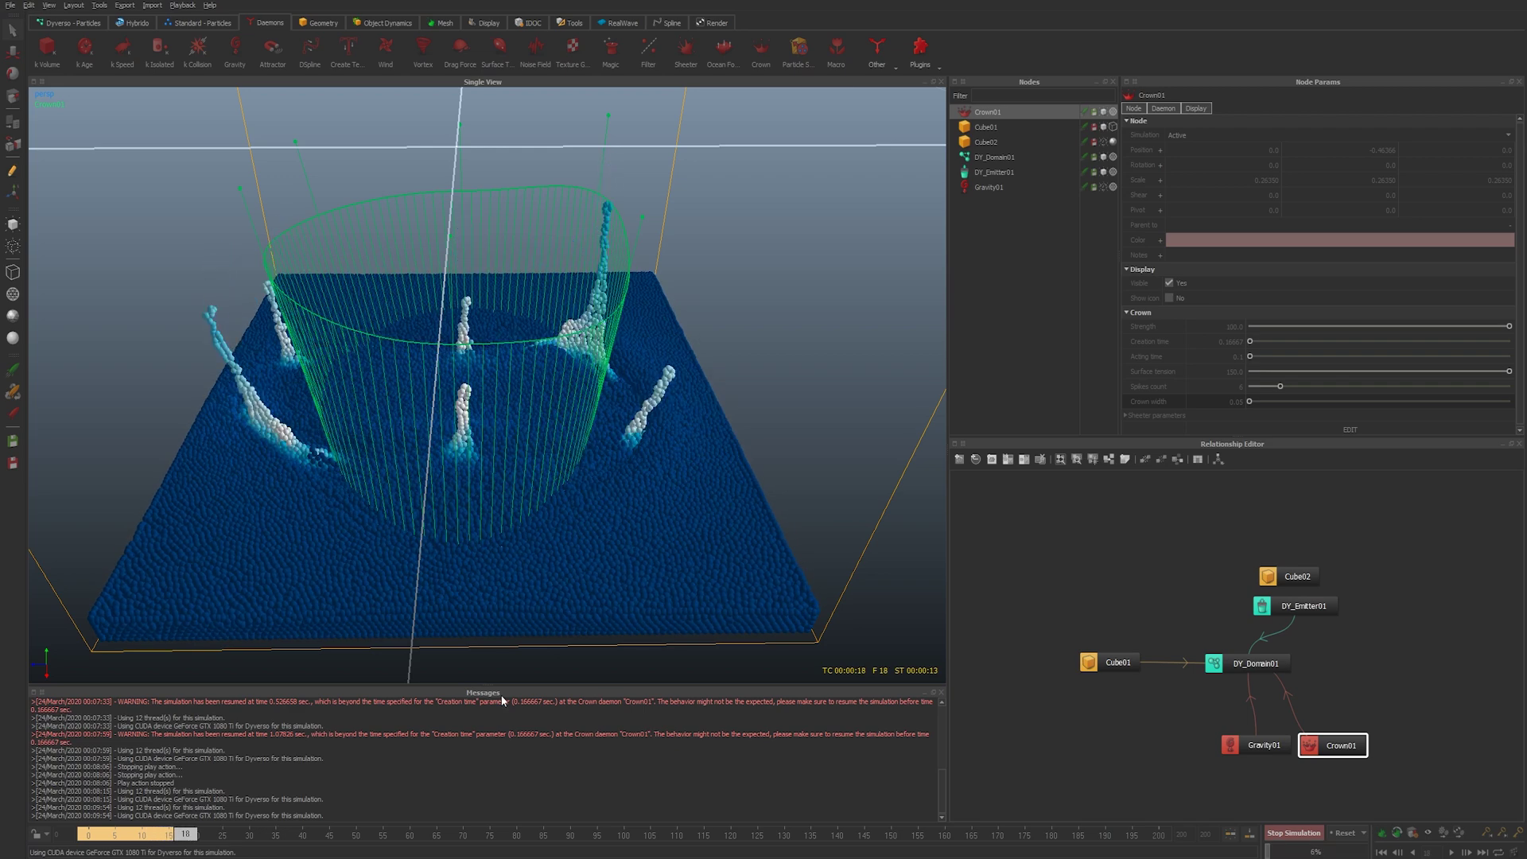
{"action": "key", "text": "Escape"}
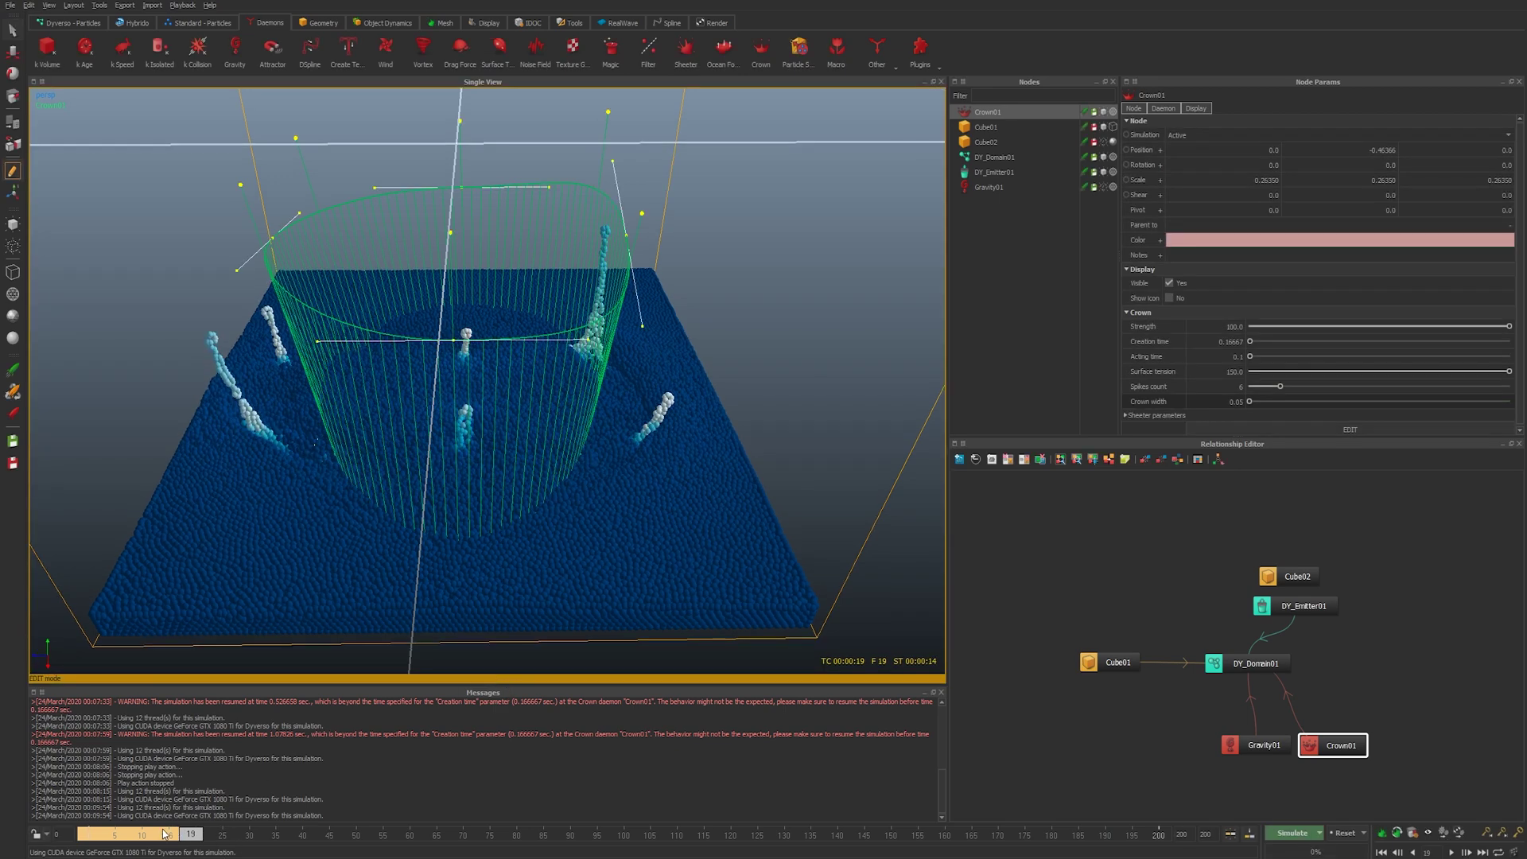
{"action": "mouse_move", "coordinate": [163, 834]}
{"action": "left_mouse_down"}
{"action": "mouse_move", "coordinate": [69, 834]}
{"action": "mouse_move", "coordinate": [172, 835]}
{"action": "mouse_move", "coordinate": [102, 833]}
{"action": "mouse_move", "coordinate": [154, 834]}
{"action": "mouse_move", "coordinate": [161, 845]}
{"action": "mouse_move", "coordinate": [109, 841]}
{"action": "mouse_move", "coordinate": [159, 848]}
{"action": "left_mouse_up"}
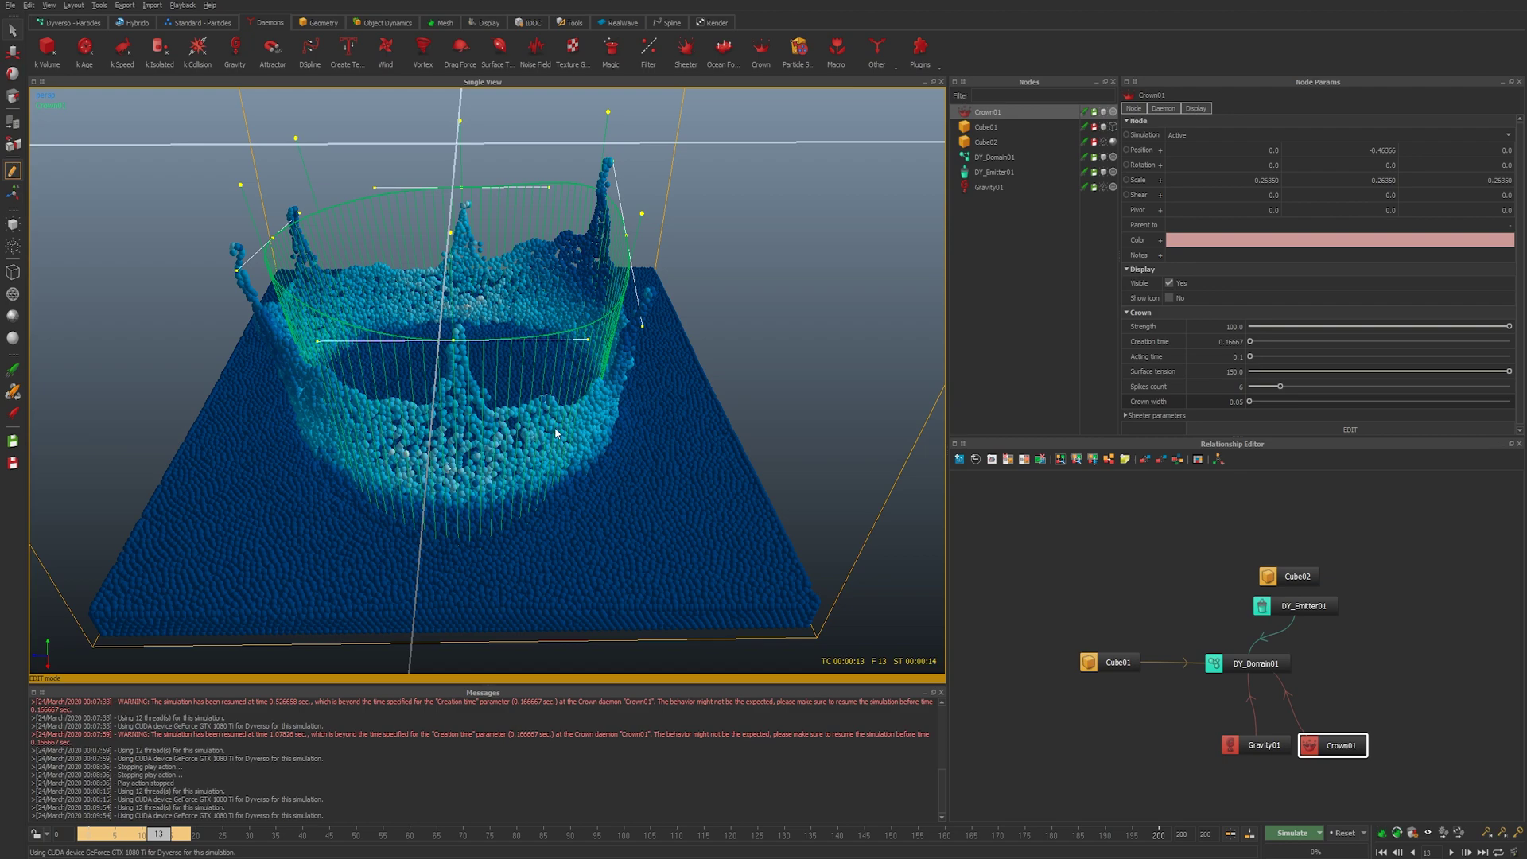
Examine the walls and spikes of the narrower crown splash at frame 13 from close up and from different angles
{"action": "left_click_drag", "start_coordinate": [555, 433], "coordinate": [624, 514], "text": "alt"}
{"action": "right_click_drag", "start_coordinate": [624, 514], "coordinate": [392, 672], "text": "alt"}
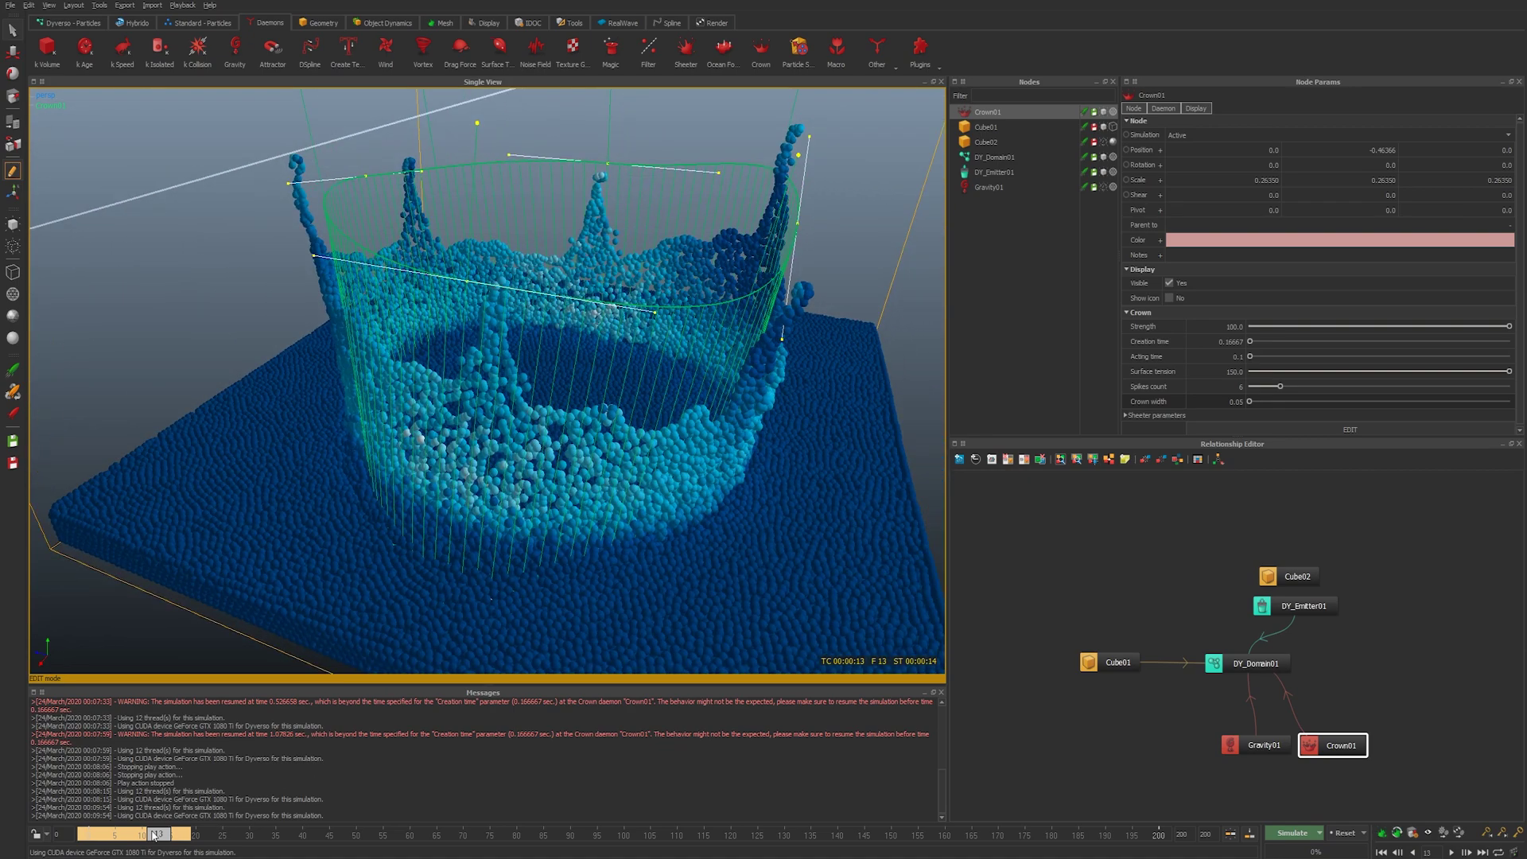
{"action": "mouse_move", "coordinate": [153, 836]}
{"action": "left_mouse_down"}
{"action": "mouse_move", "coordinate": [89, 837]}
{"action": "mouse_move", "coordinate": [173, 846]}
{"action": "mouse_move", "coordinate": [111, 847]}
{"action": "mouse_move", "coordinate": [148, 854]}
{"action": "mouse_move", "coordinate": [127, 858]}
{"action": "mouse_move", "coordinate": [107, 842]}
{"action": "mouse_move", "coordinate": [168, 844]}
{"action": "mouse_move", "coordinate": [100, 845]}
{"action": "mouse_move", "coordinate": [158, 849]}
{"action": "left_mouse_up"}
{"action": "scroll", "coordinate": [666, 550], "scroll_direction": "down", "scroll_amount": 2}
{"action": "middle_click_drag", "start_coordinate": [652, 556], "coordinate": [620, 551], "text": "alt"}
{"action": "scroll", "coordinate": [634, 569], "scroll_direction": "up", "scroll_amount": 4}
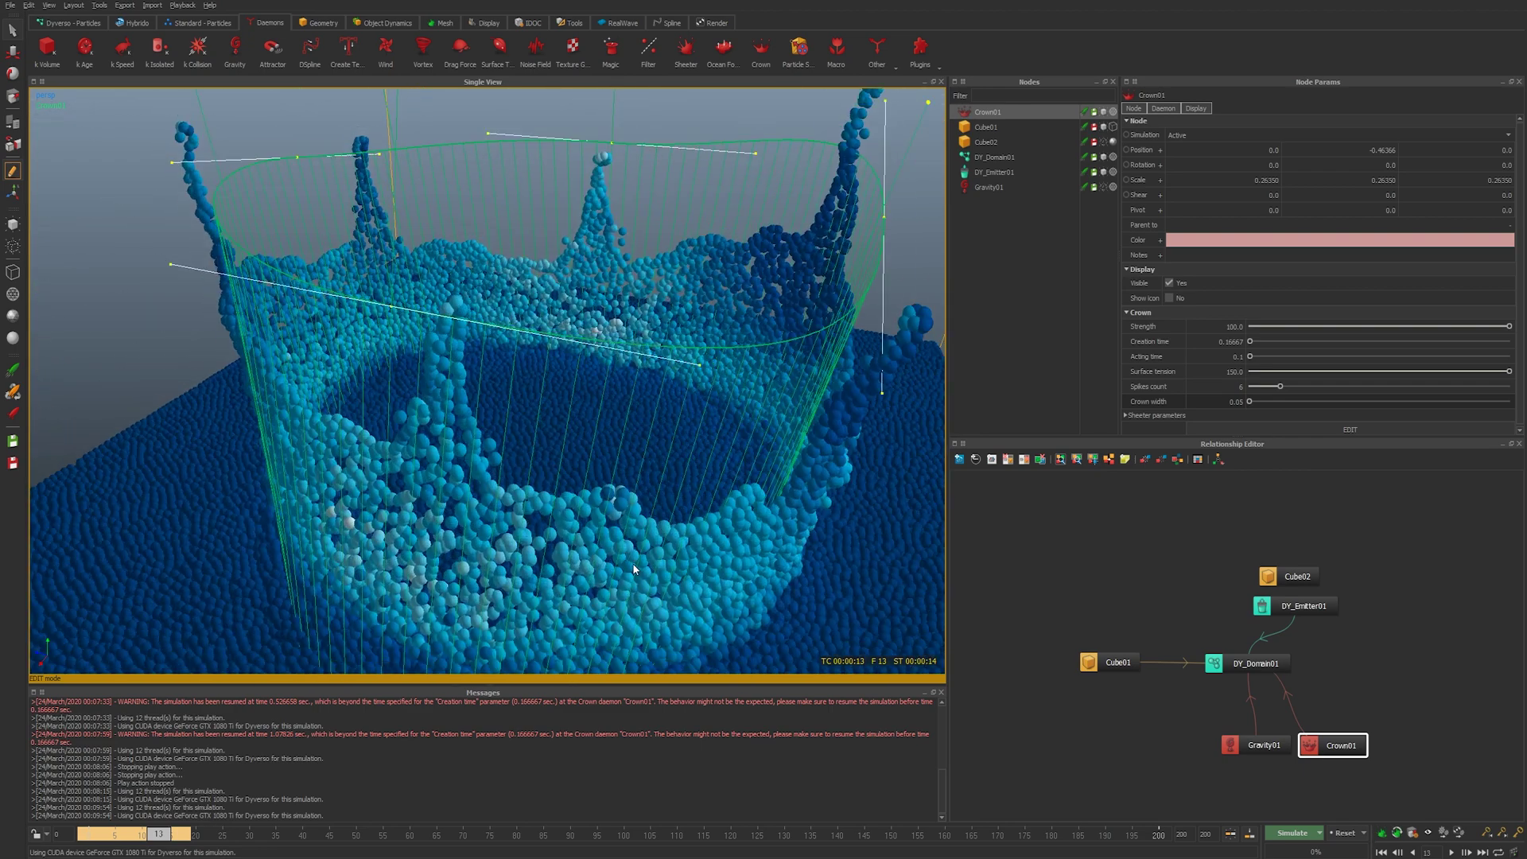
{"action": "scroll", "coordinate": [666, 560], "scroll_direction": "down", "scroll_amount": 4}
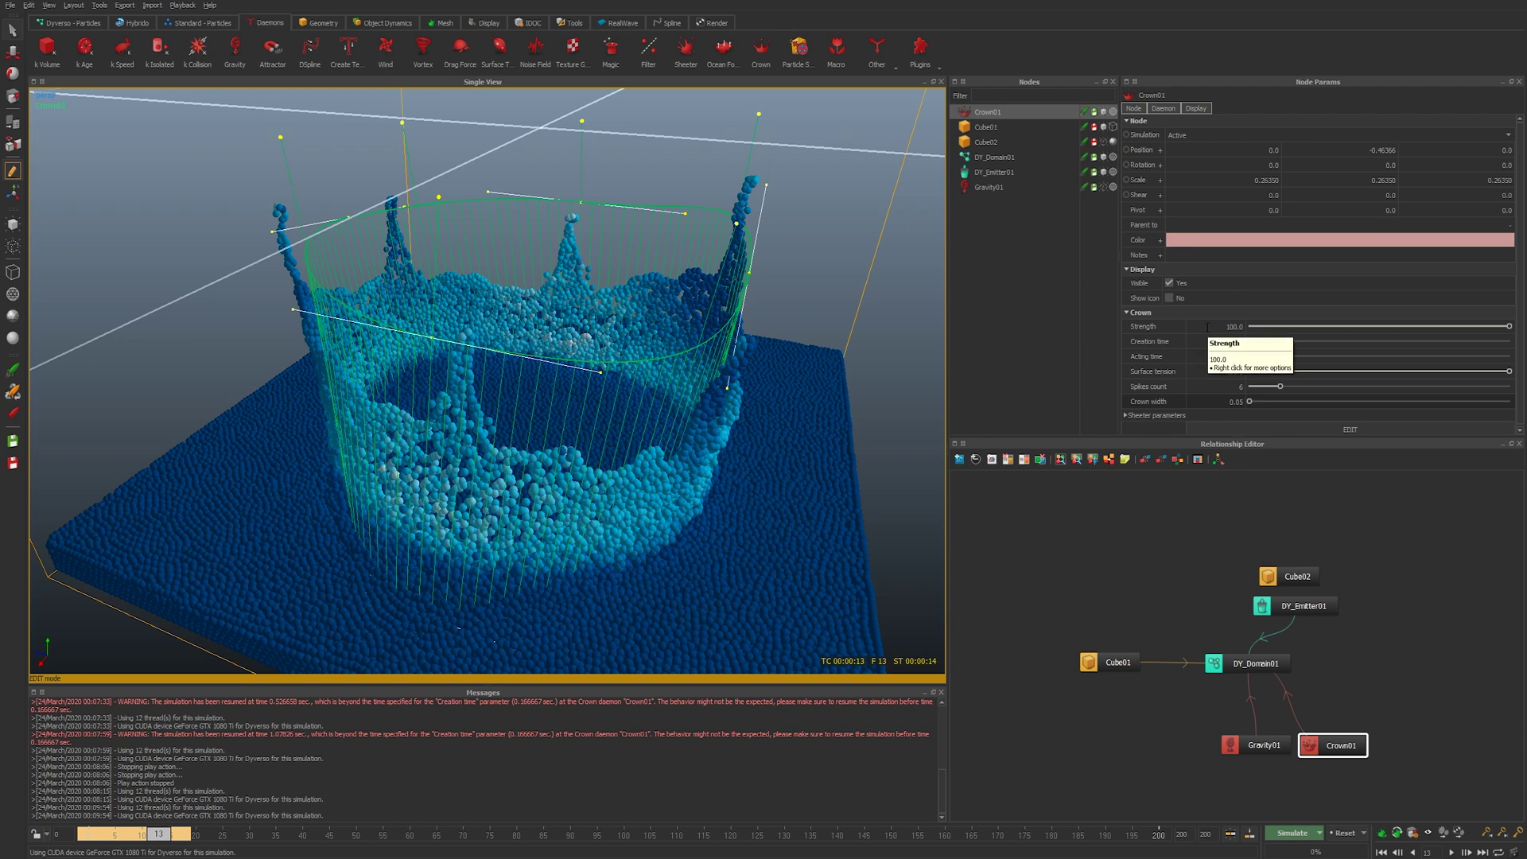
Set the Crown width to 0.04 and rerun the simulation to frame 15
{"action": "left_click", "coordinate": [1217, 398]}
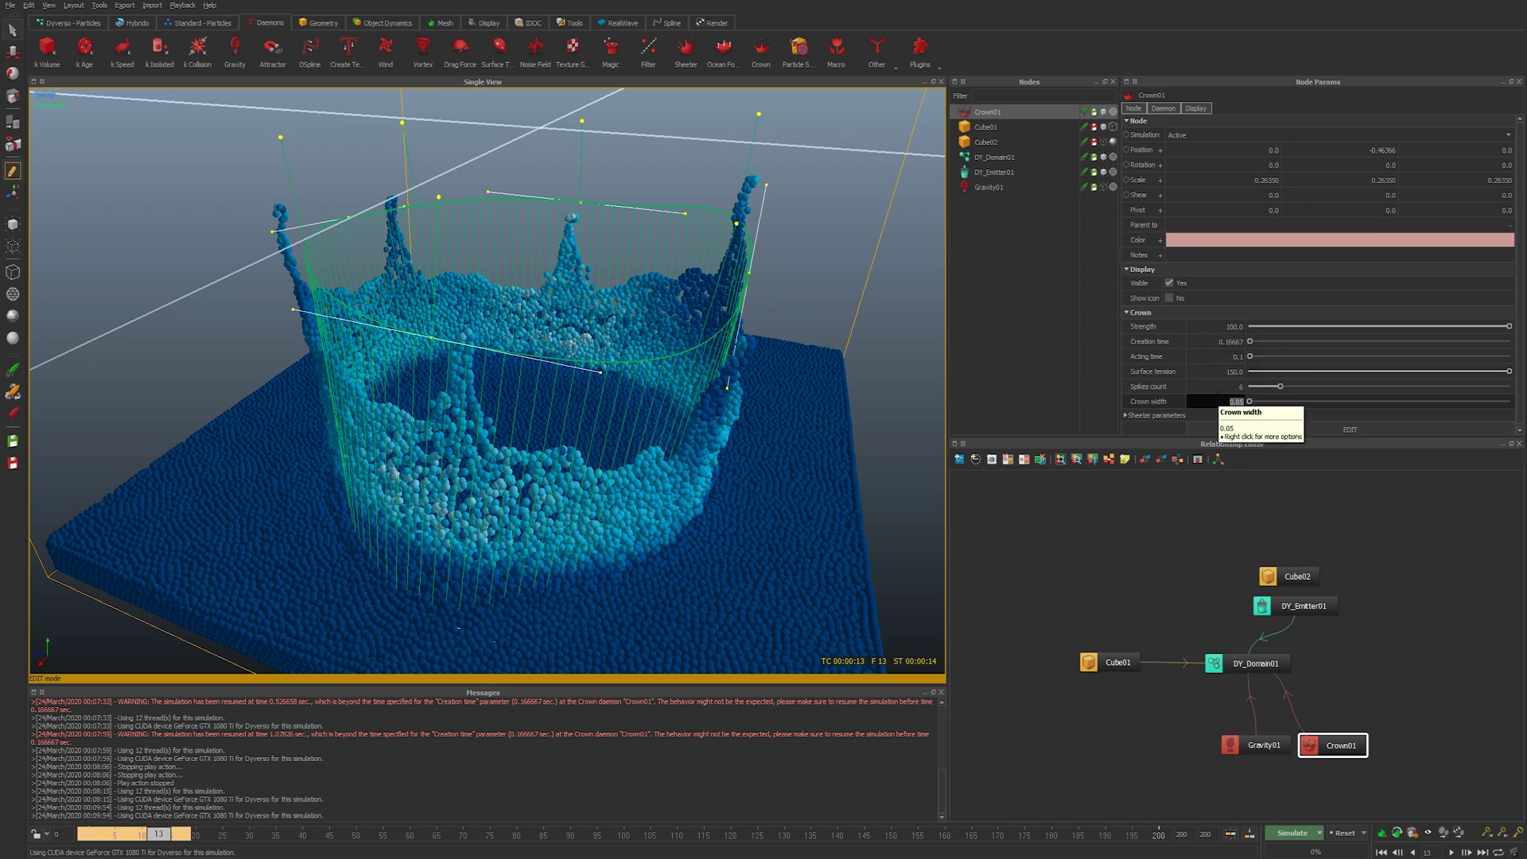
{"action": "type", "text": "0.04"}
{"action": "key", "text": "Return"}
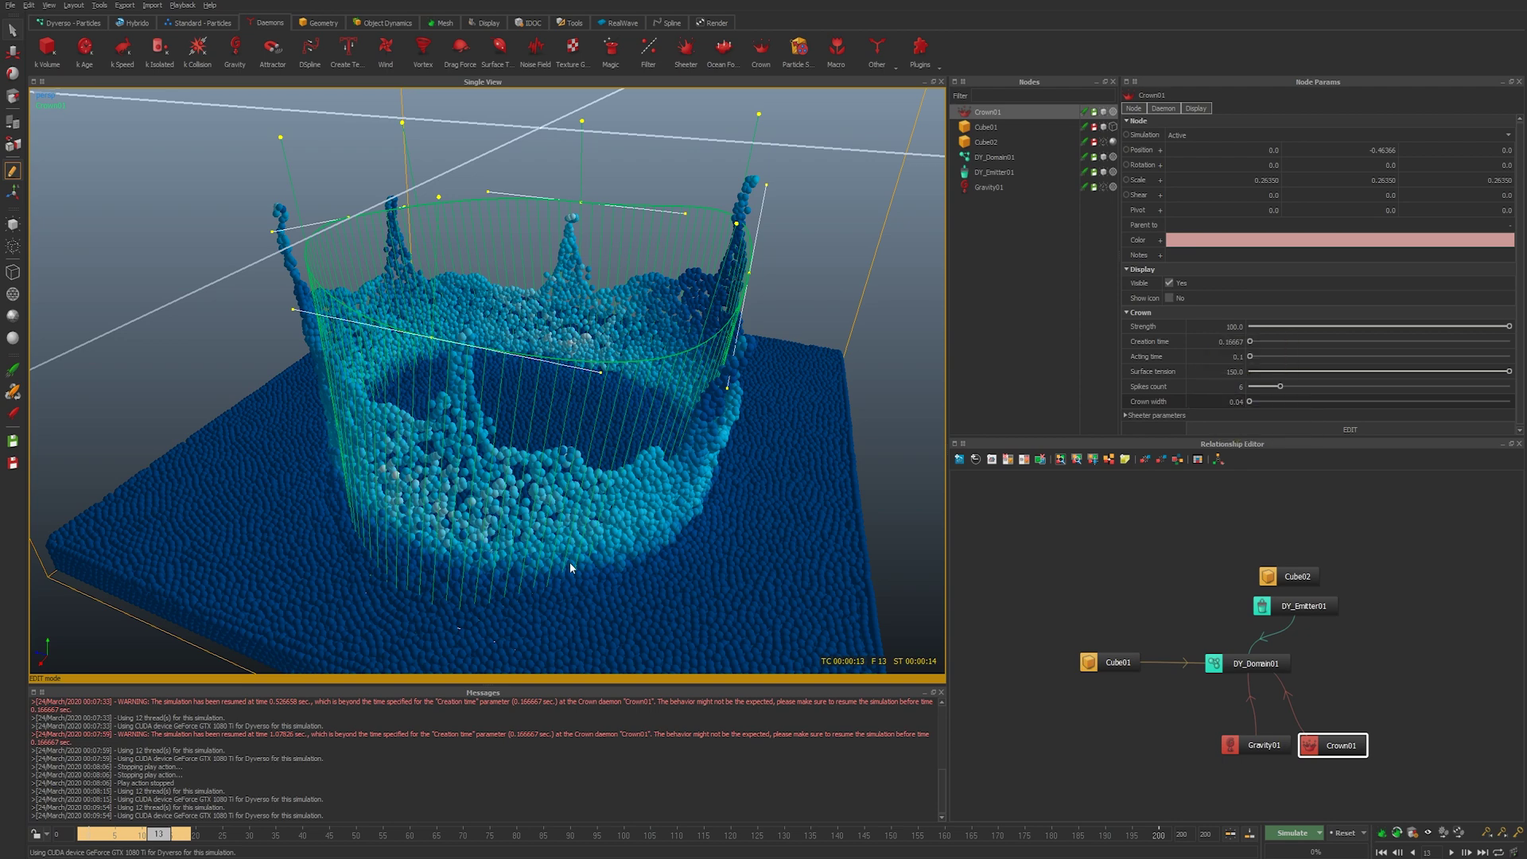
{"action": "key", "text": "alt+a"}
{"action": "key", "text": "Return"}
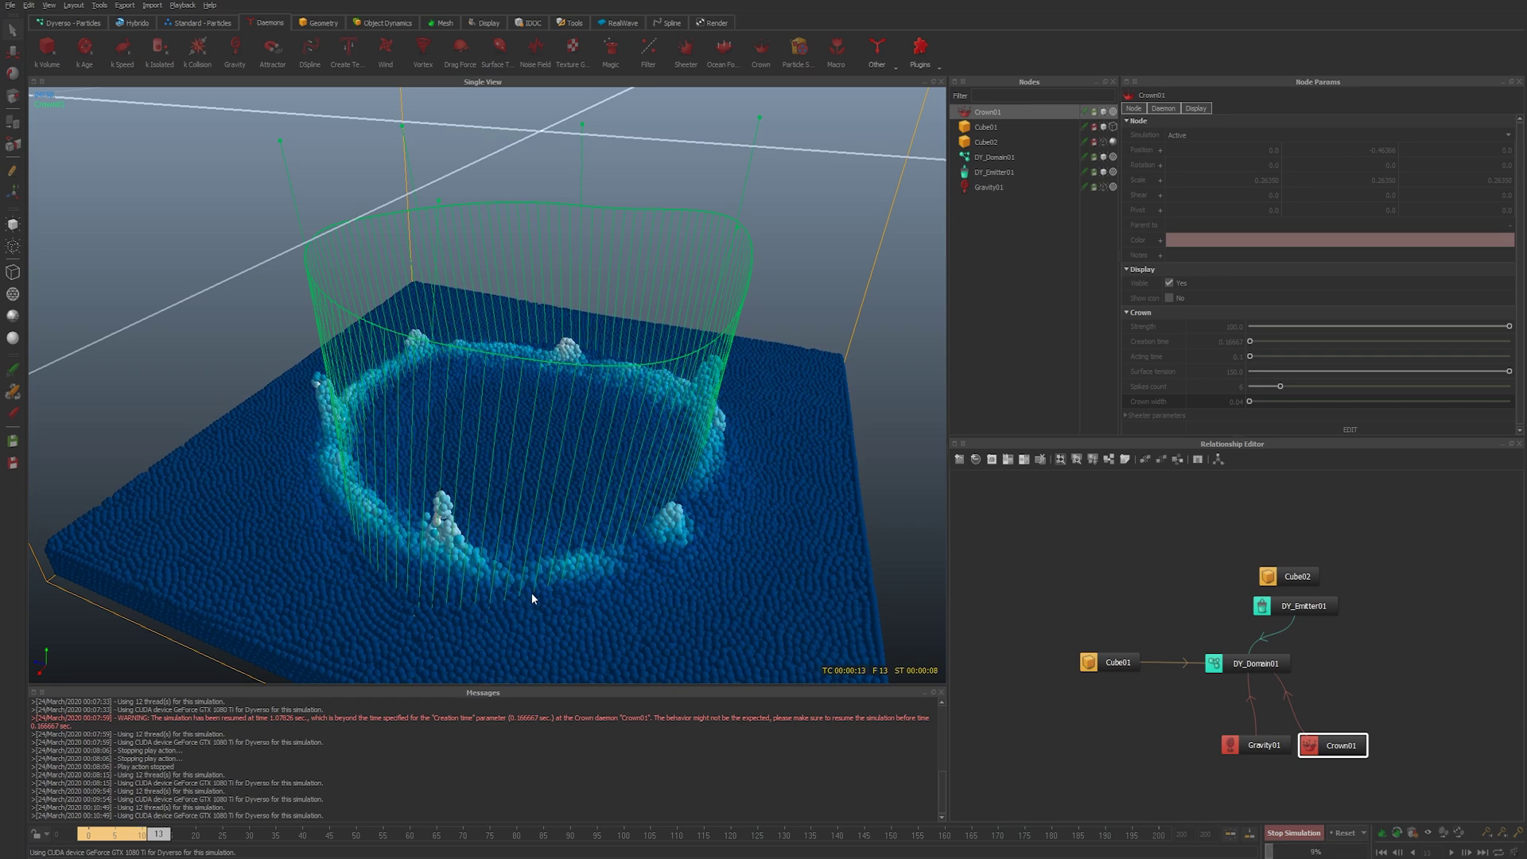
{"action": "key", "text": "Escape"}
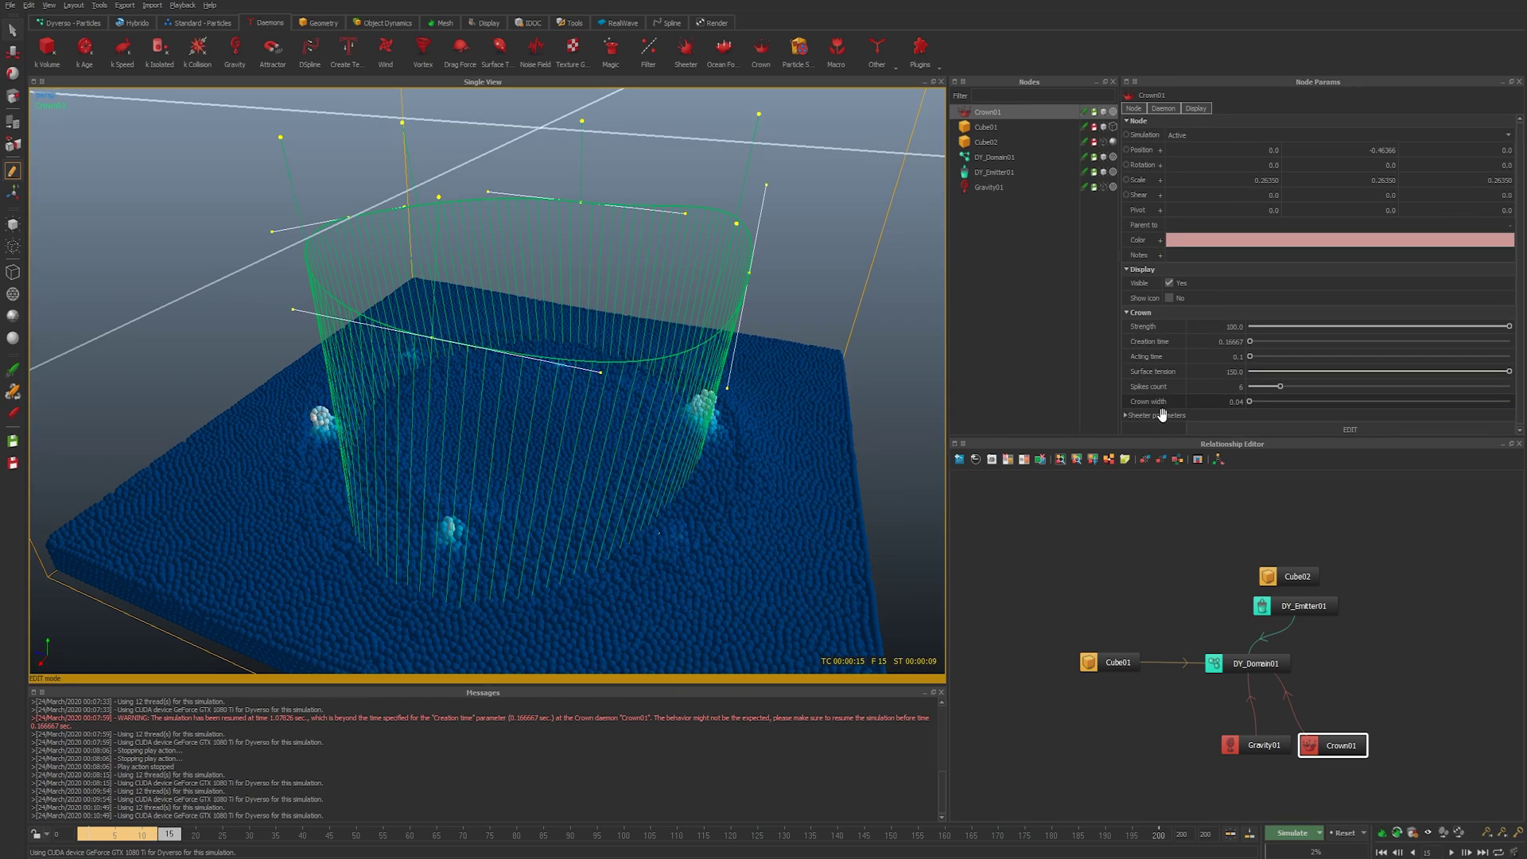
Set the Crown daemon's Strength to 150 and save the scene
{"action": "double_click", "coordinate": [1237, 326]}
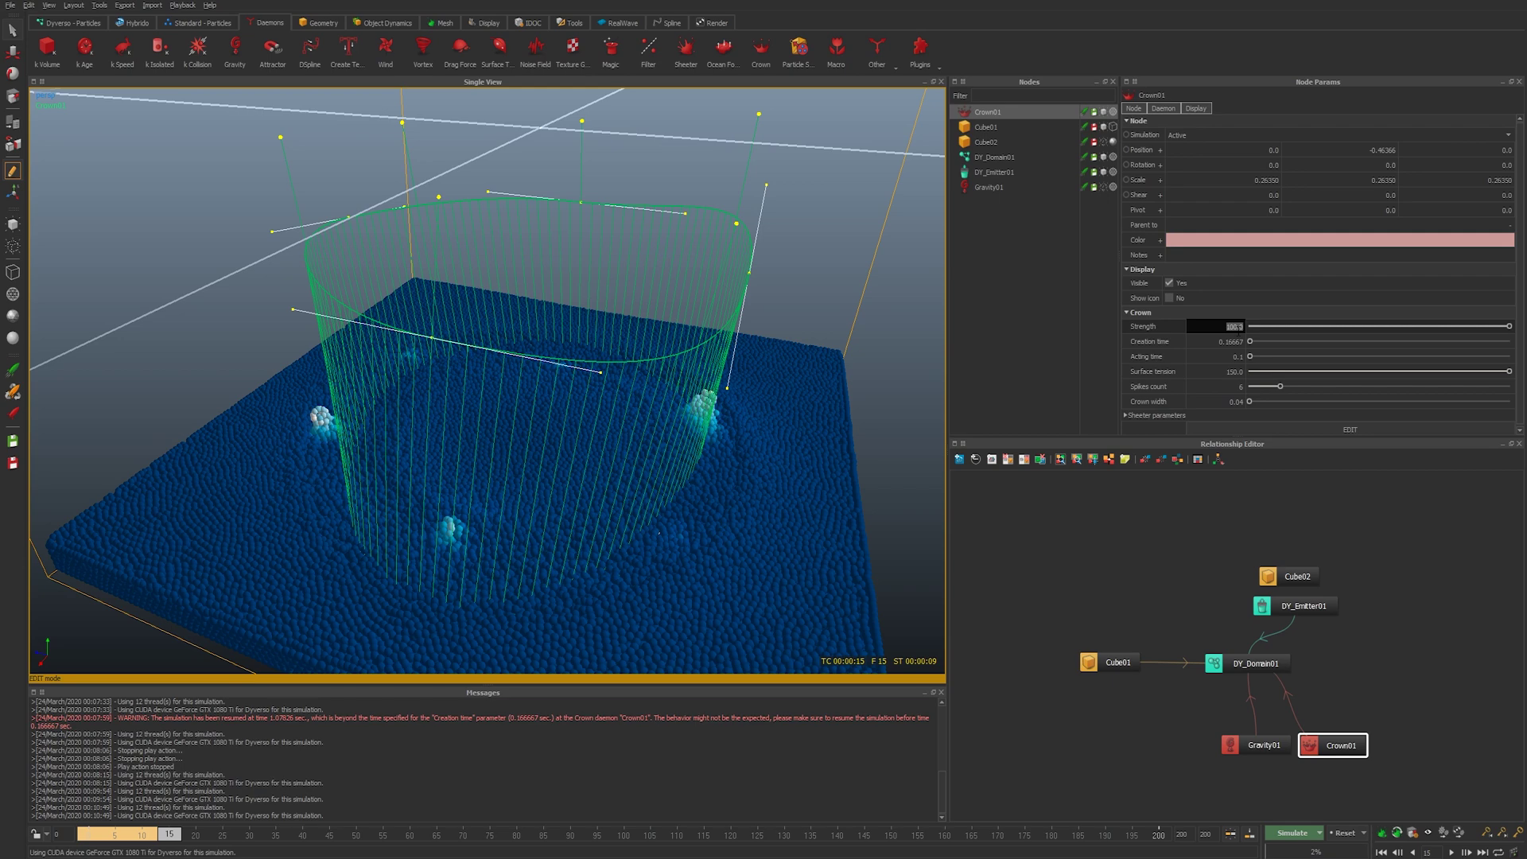
{"action": "key", "text": "Return"}
{"action": "key", "text": "ctrl+s"}
Reset the scene and rerun the simulation with the stronger crown to frame 20
{"action": "key", "text": "ctrl+r"}
{"action": "left_click", "coordinate": [750, 431]}
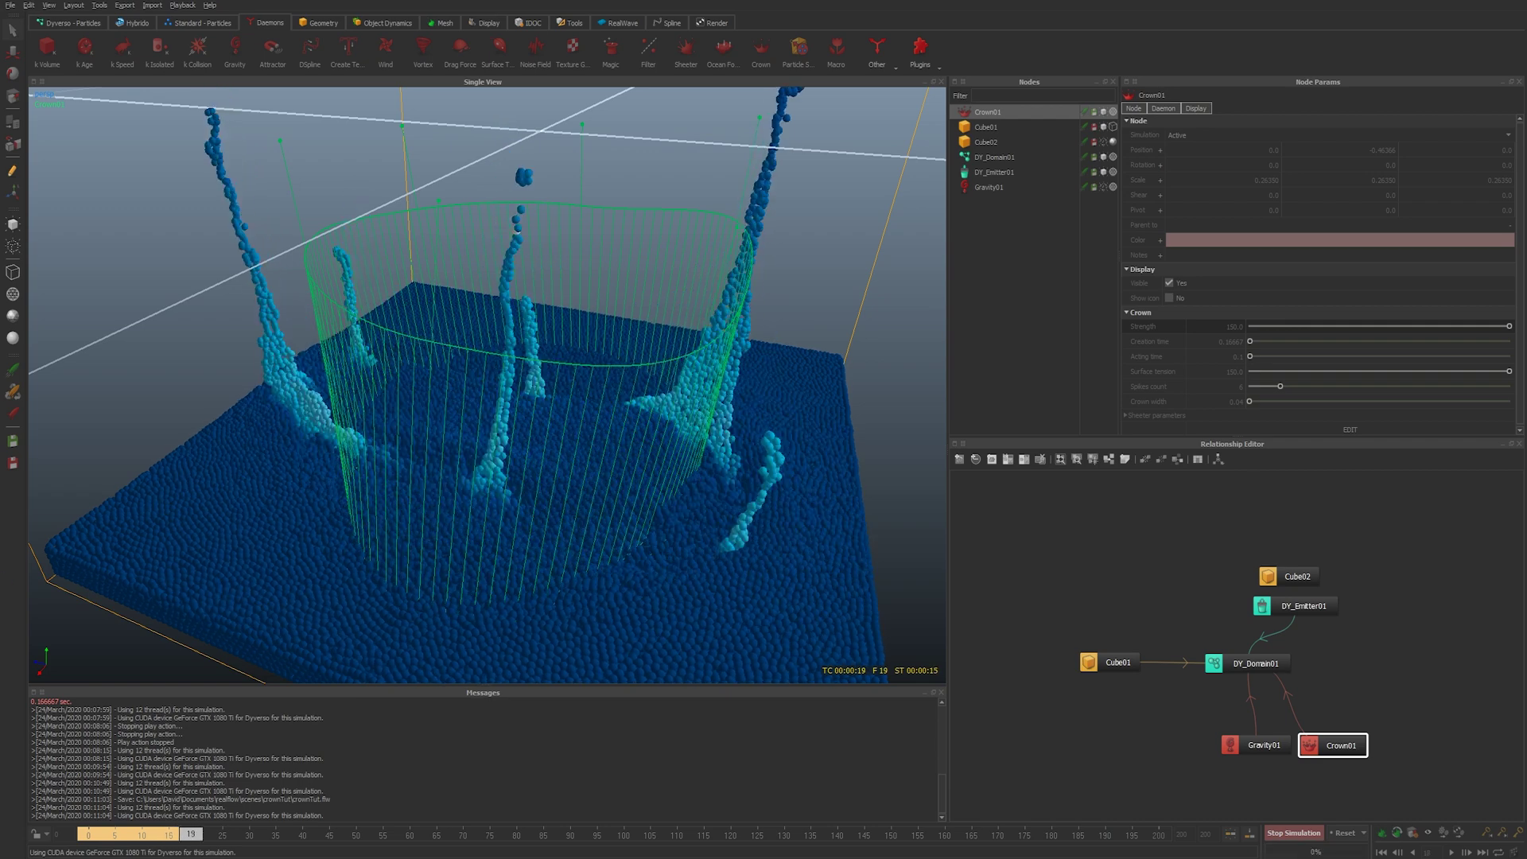
{"action": "key", "text": "Escape"}
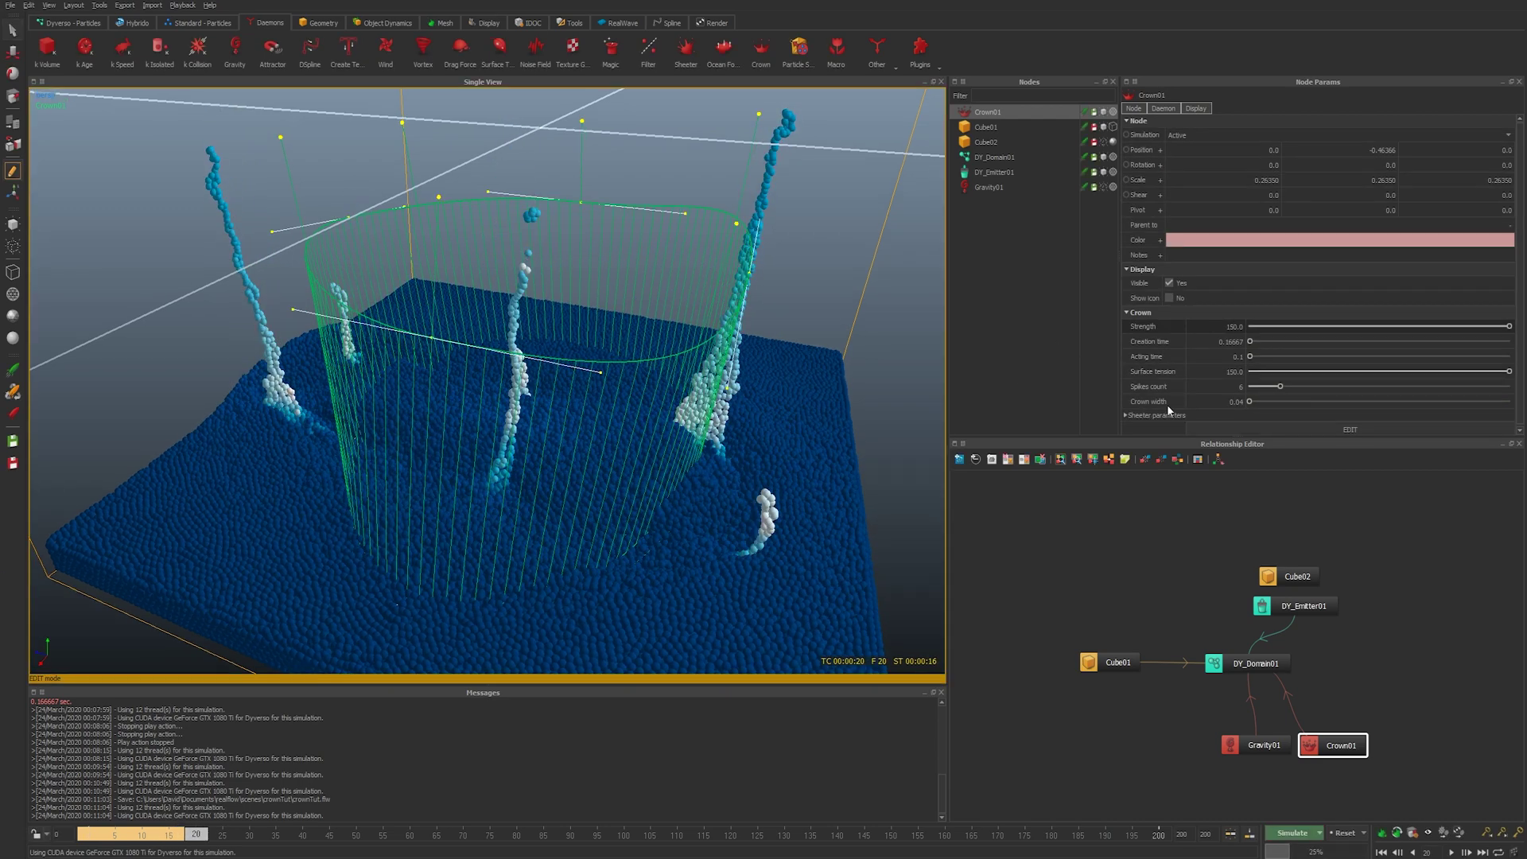
Expand the Crown daemon's Sheeter parameters
{"action": "left_click", "coordinate": [1167, 414]}
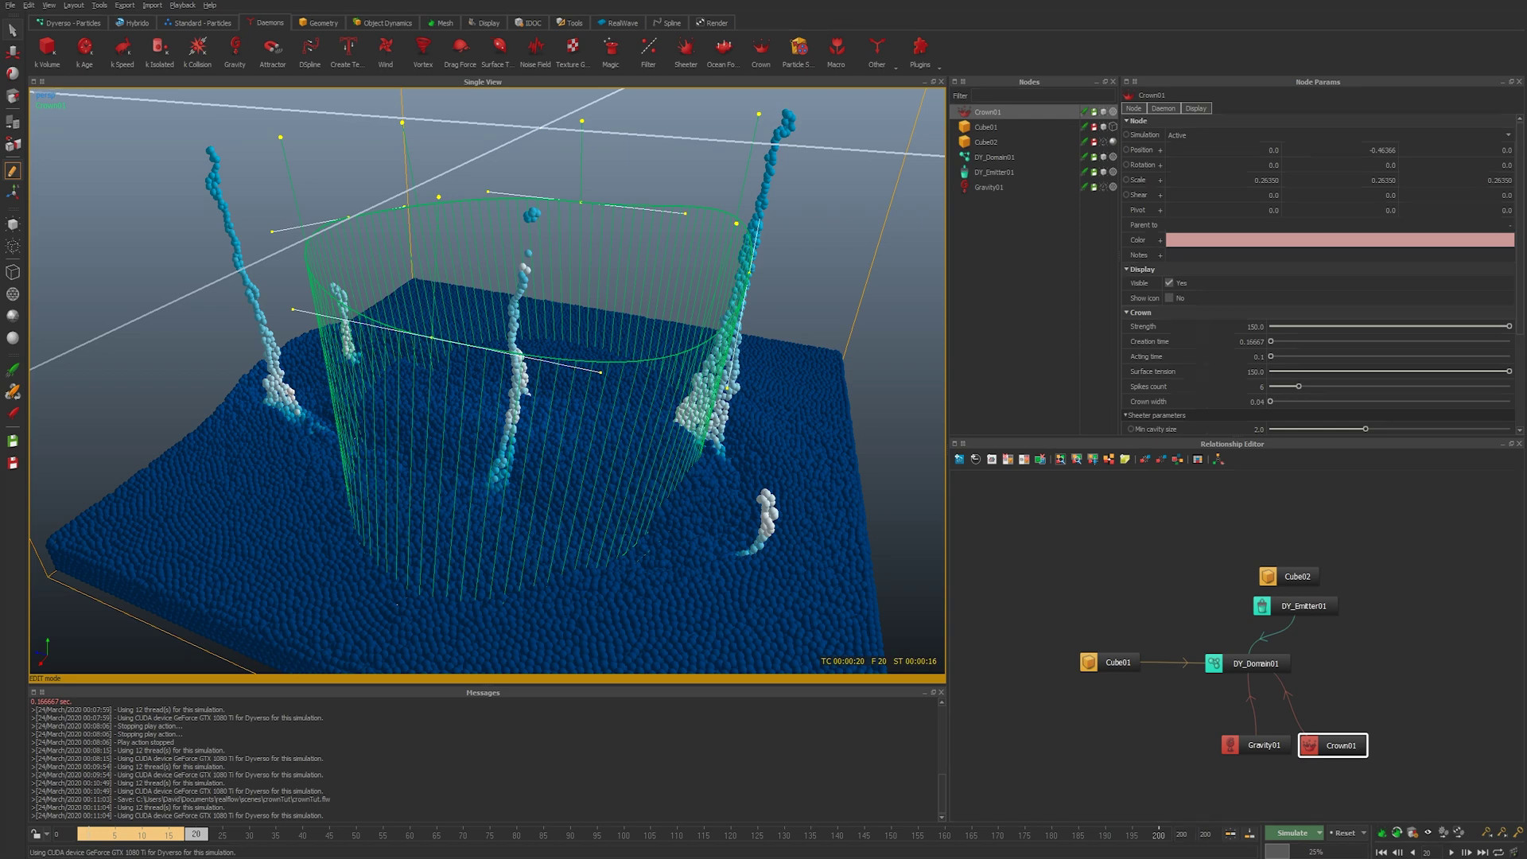
{"action": "middle_click_drag", "start_coordinate": [576, 531], "coordinate": [584, 515], "text": "alt"}
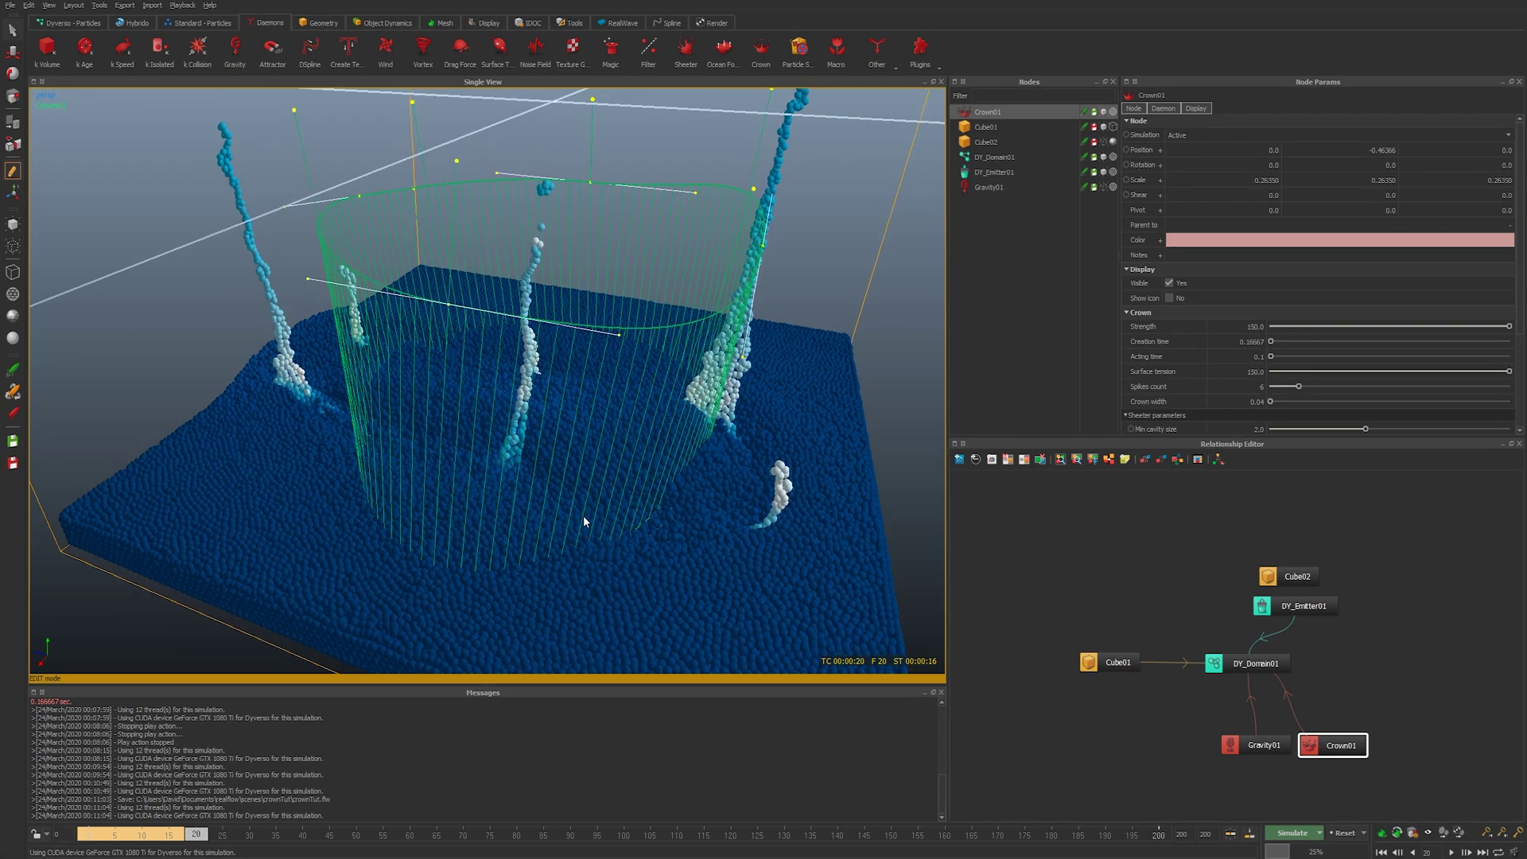
Examine the crown spikes at frame 20 from closer angles and bring the full Sheeter parameters into view
{"action": "mouse_move", "coordinate": [584, 515]}
{"action": "right_mouse_down", "text": "alt"}
{"action": "mouse_move", "coordinate": [586, 534]}
{"action": "mouse_move", "coordinate": [600, 525]}
{"action": "right_mouse_up", "text": "alt"}
{"action": "middle_click_drag", "start_coordinate": [600, 525], "coordinate": [514, 522], "text": "alt"}
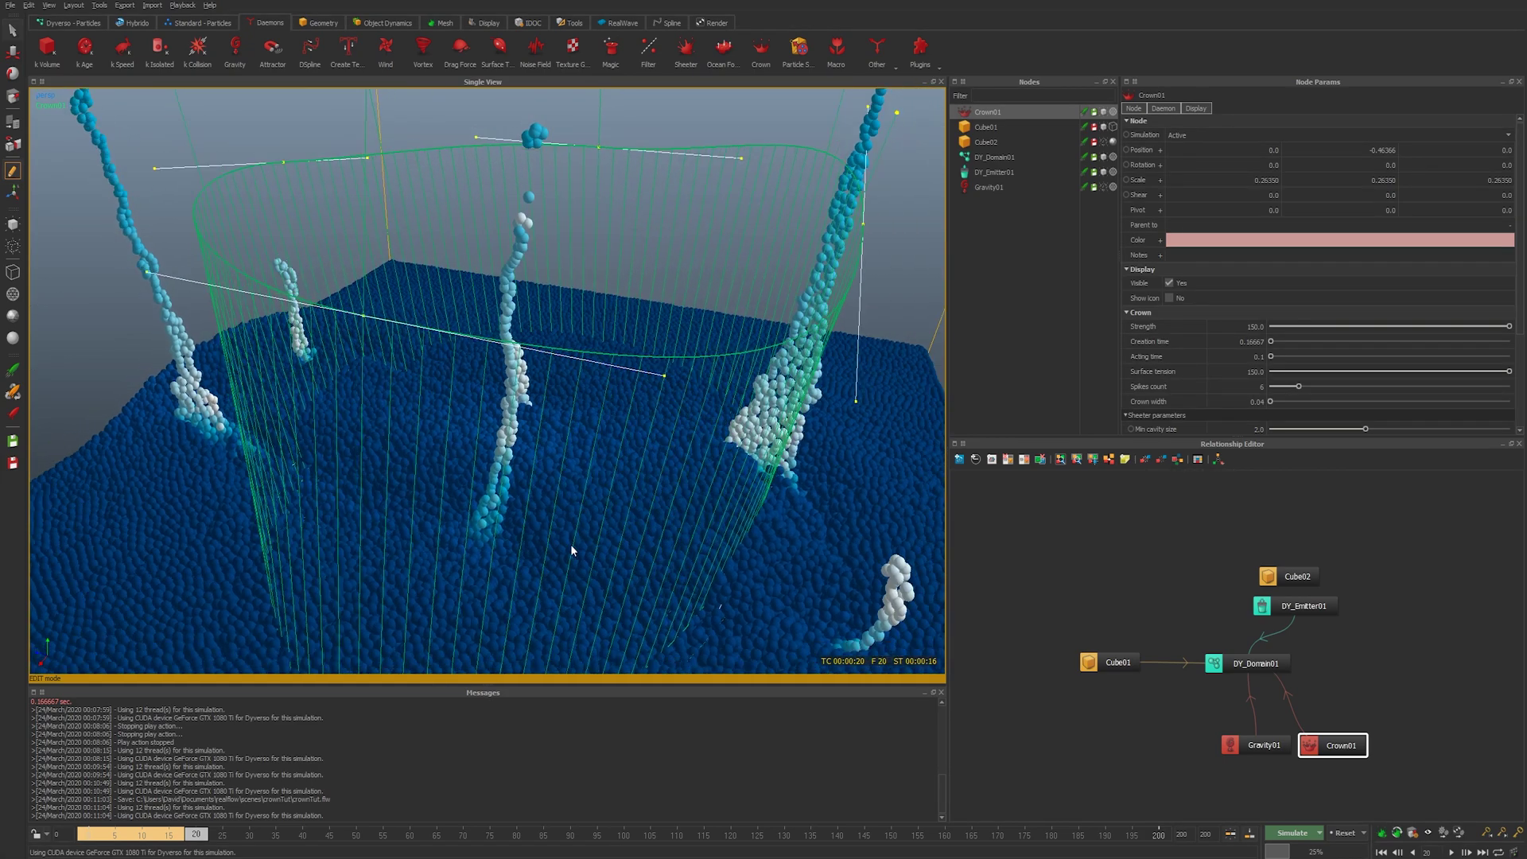
{"action": "scroll", "coordinate": [570, 544], "scroll_direction": "down", "scroll_amount": 3}
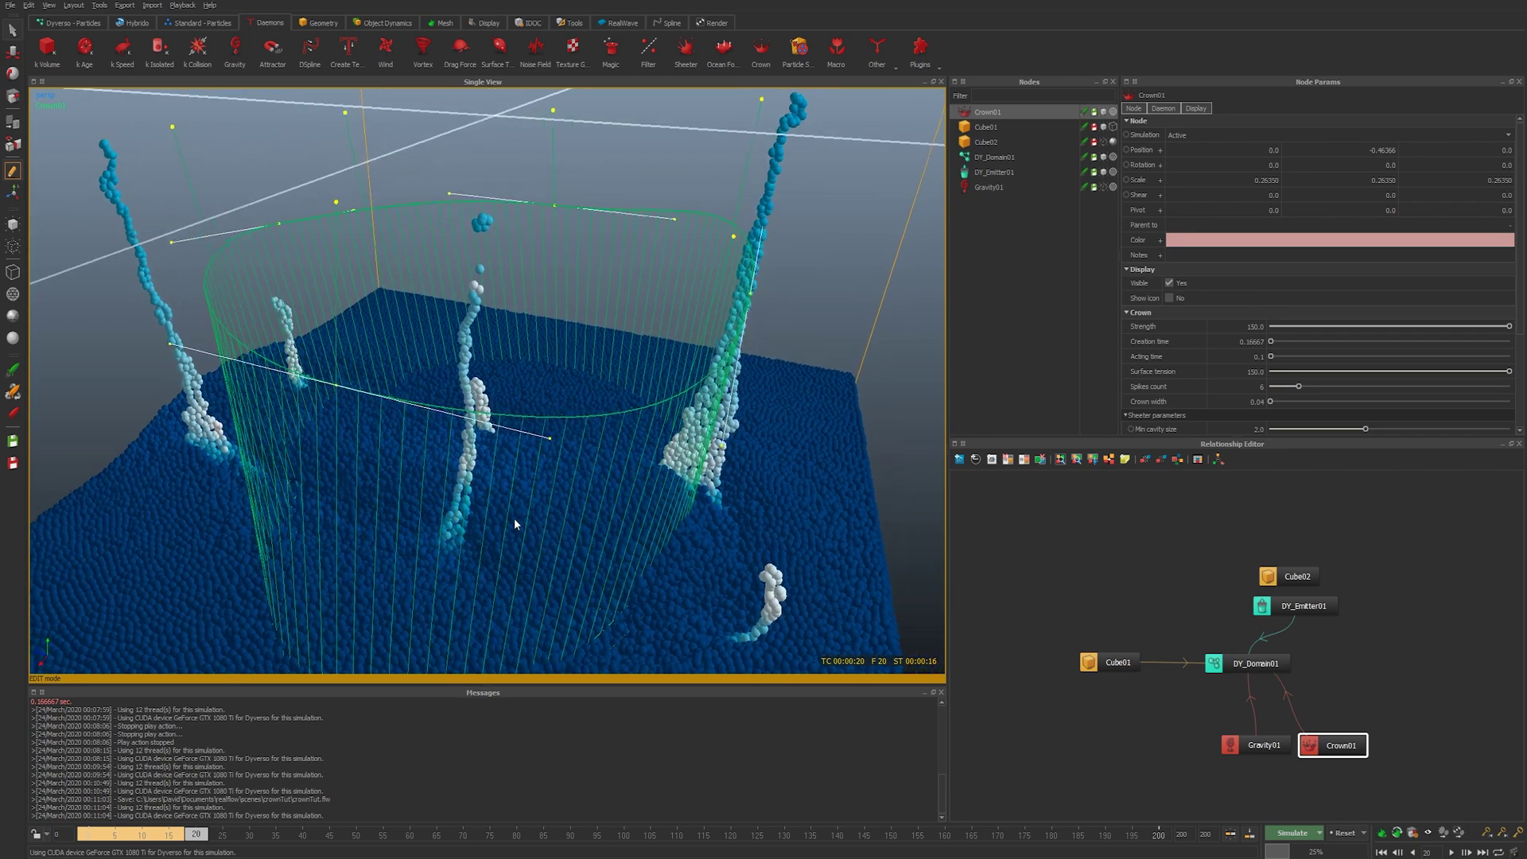
{"action": "left_click_drag", "start_coordinate": [514, 522], "coordinate": [511, 525], "text": "alt"}
{"action": "middle_click_drag", "start_coordinate": [600, 472], "coordinate": [594, 515], "text": "alt"}
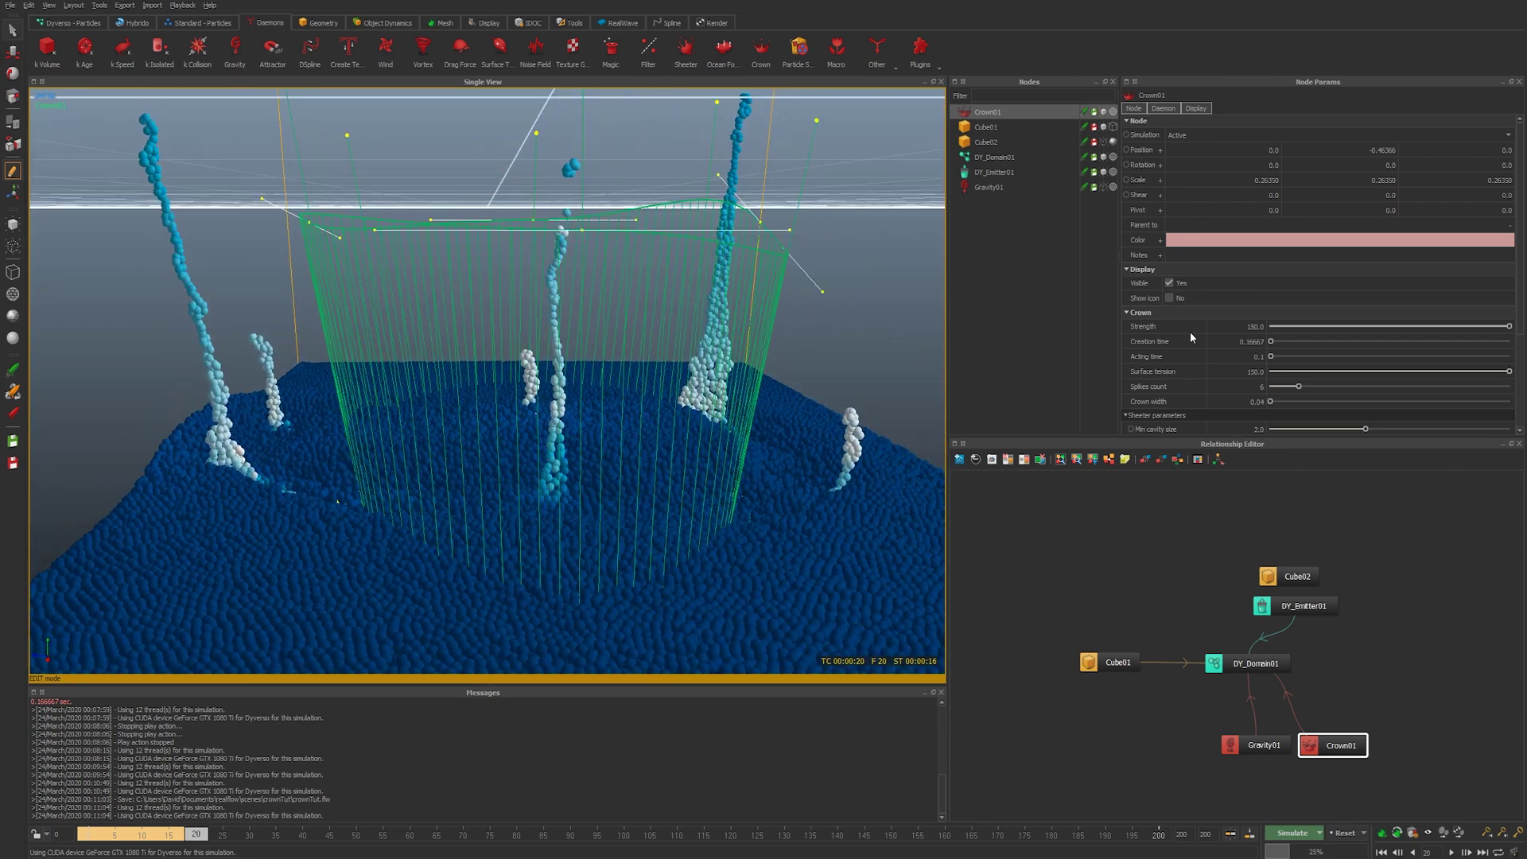
{"action": "scroll", "coordinate": [1192, 337], "scroll_direction": "down", "scroll_amount": 3}
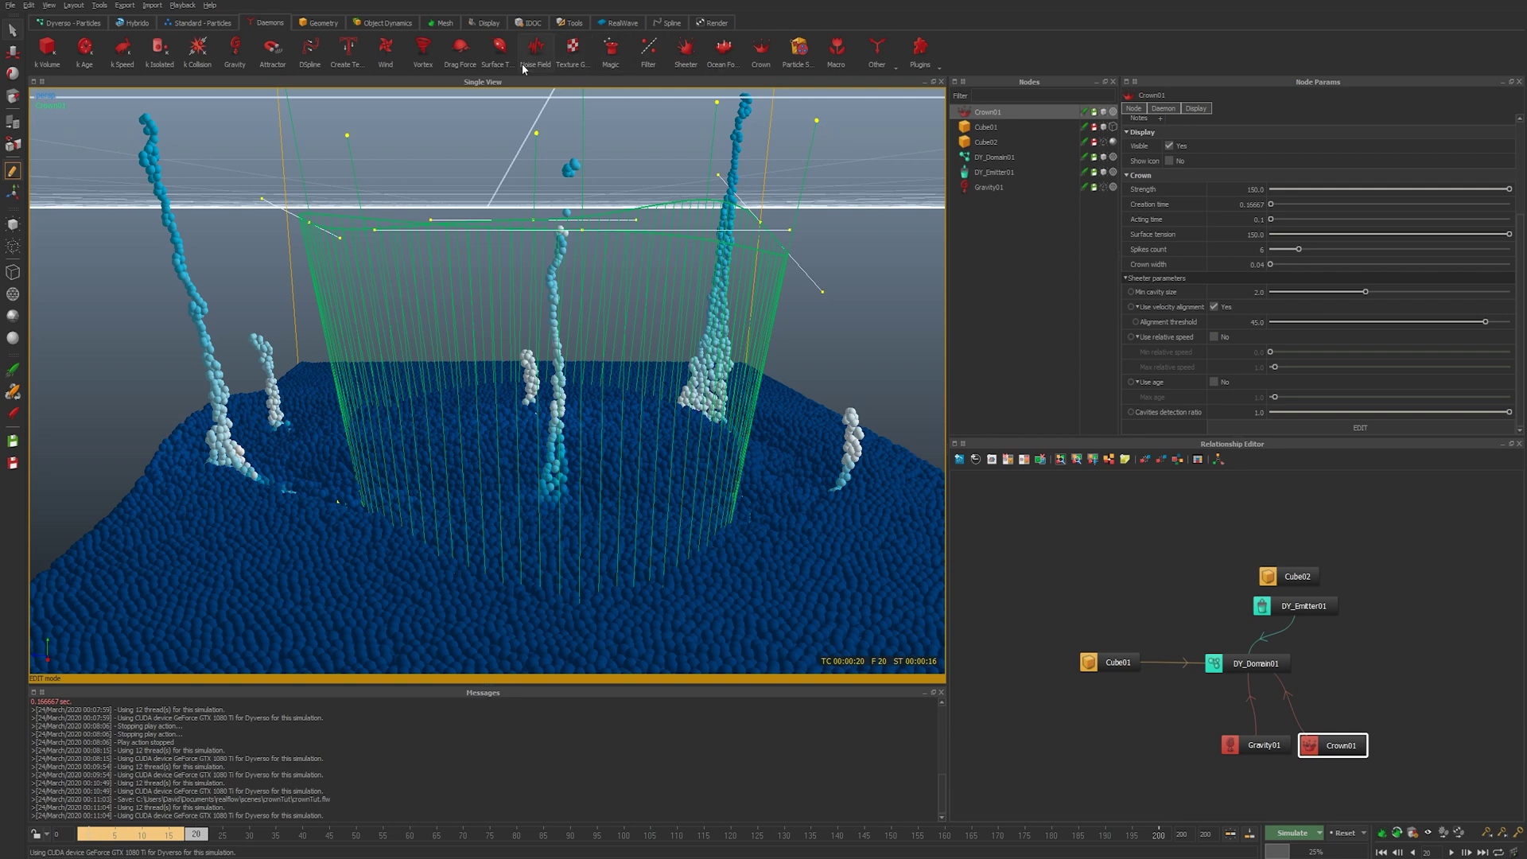
Add a standalone Sheeter daemon to the scene and delete it again
{"action": "left_click", "coordinate": [692, 49]}
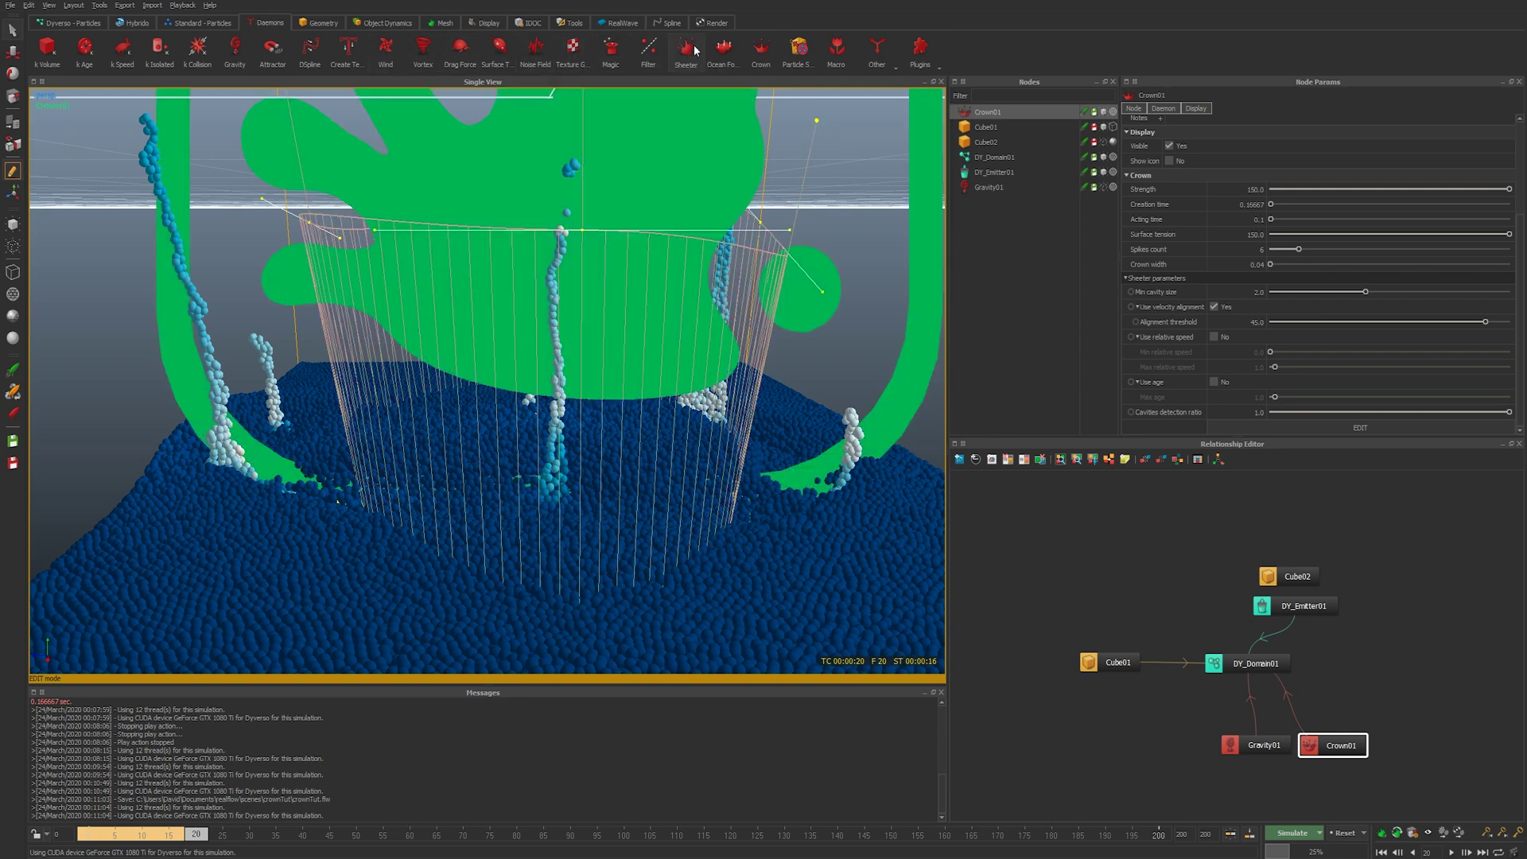
{"action": "scroll", "coordinate": [663, 390], "scroll_direction": "down", "scroll_amount": 3}
{"action": "middle_click_drag", "start_coordinate": [661, 305], "coordinate": [690, 318], "text": "alt"}
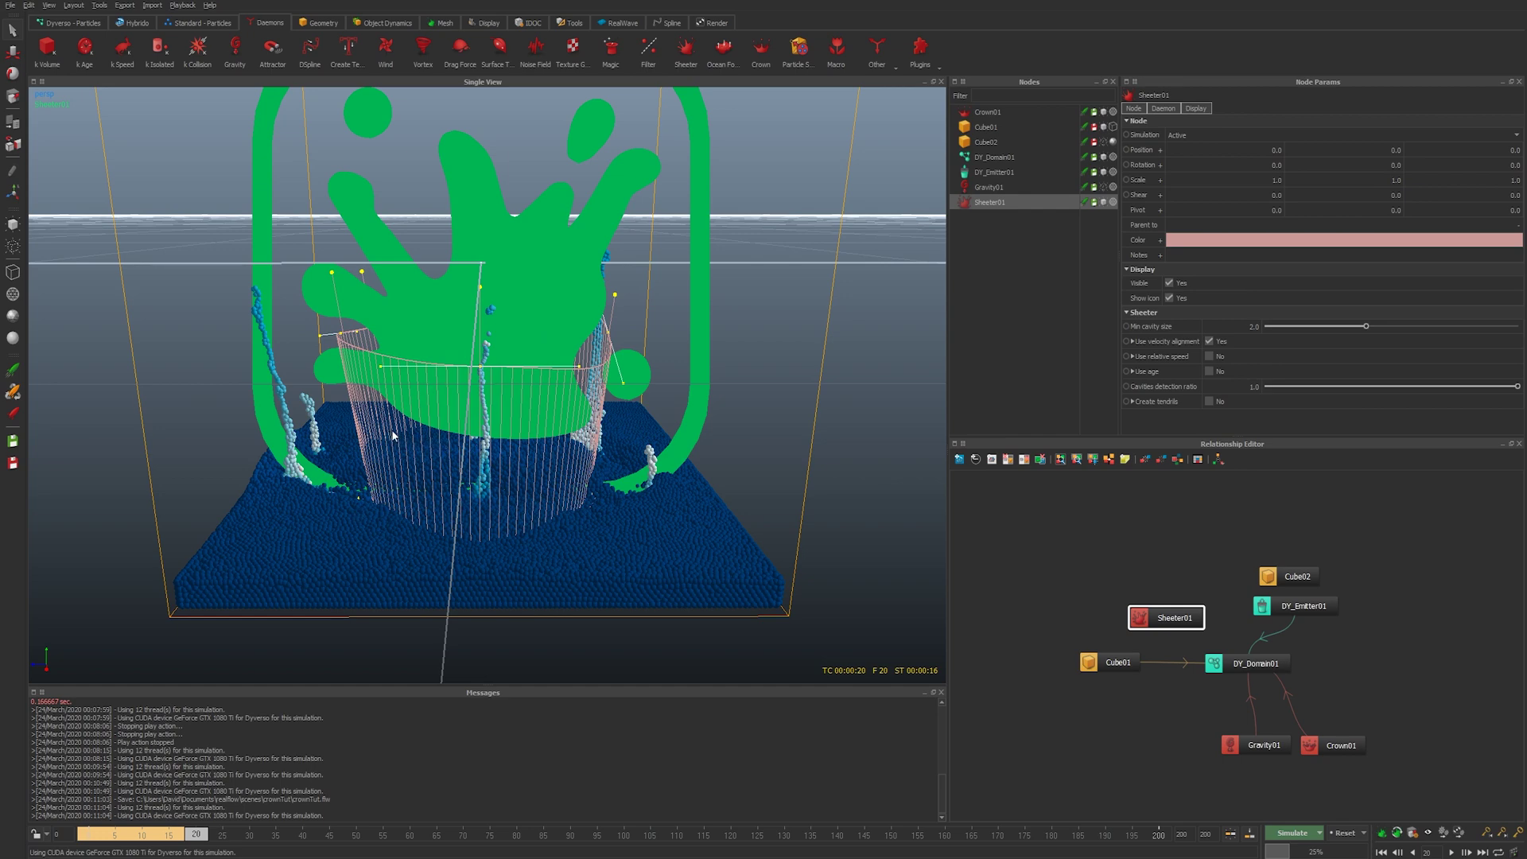
{"action": "key", "text": "Delete"}
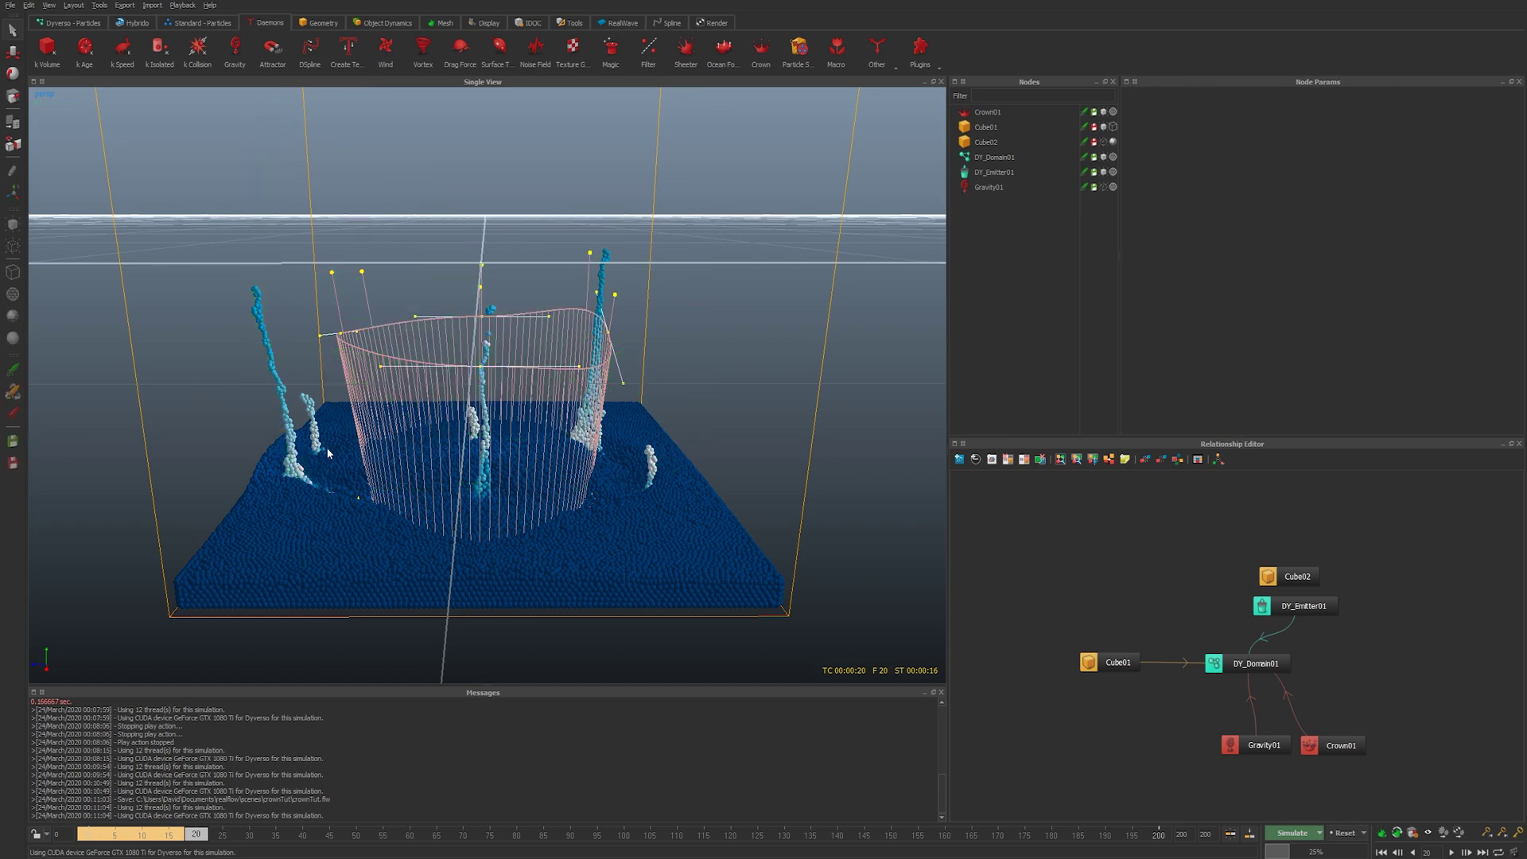
Reselect the Crown daemon and read the help for its Min cavity size Sheeter parameter
{"action": "scroll", "coordinate": [331, 450], "scroll_direction": "up", "scroll_amount": 3}
{"action": "scroll", "coordinate": [337, 453], "scroll_direction": "down", "scroll_amount": 3}
{"action": "middle_click_drag", "start_coordinate": [437, 437], "coordinate": [443, 446], "text": "alt"}
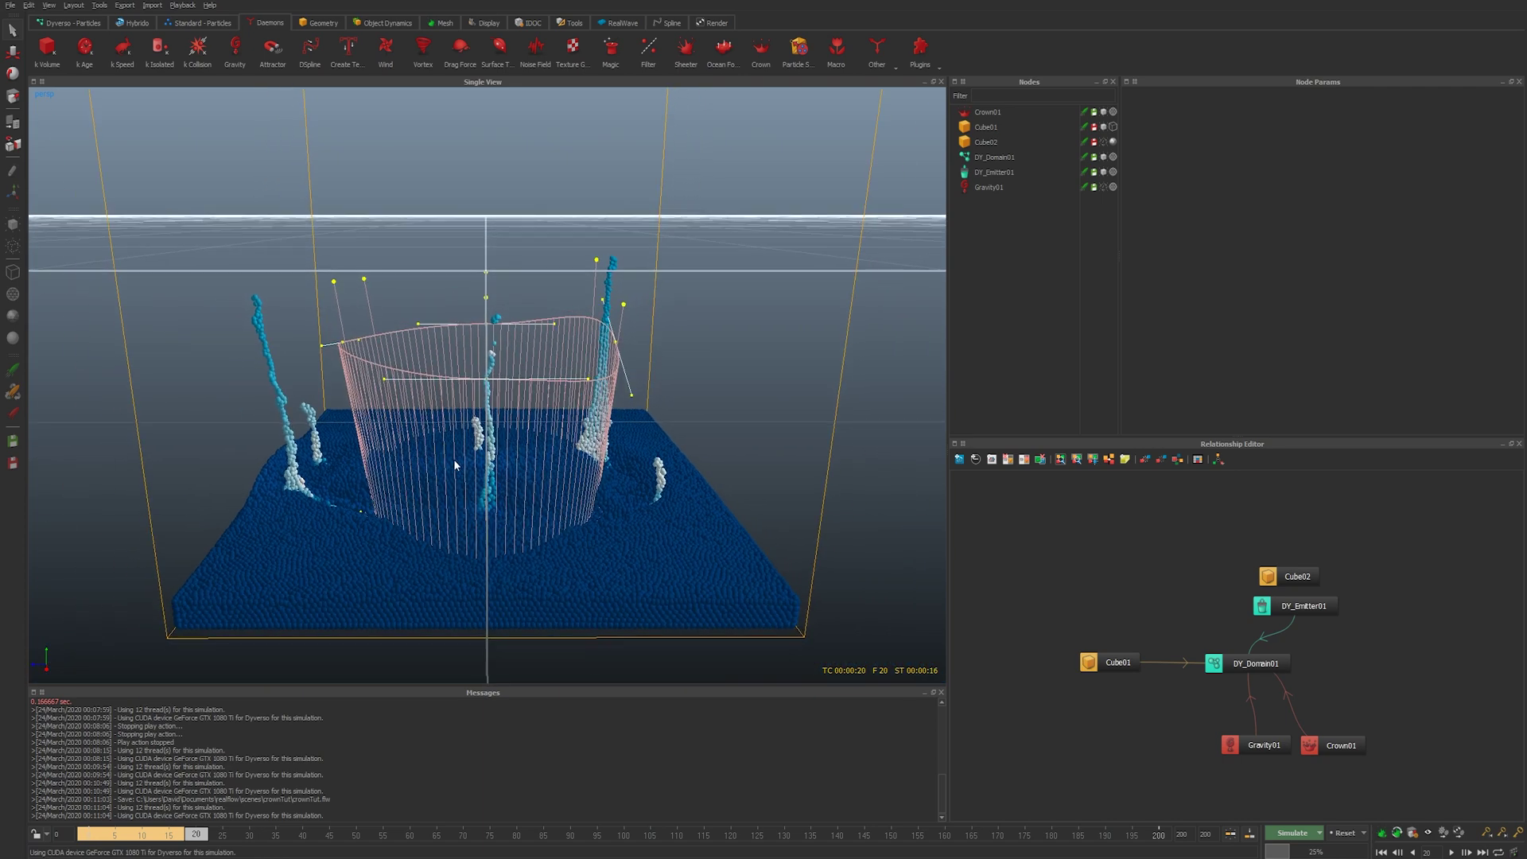
{"action": "left_click", "coordinate": [995, 113]}
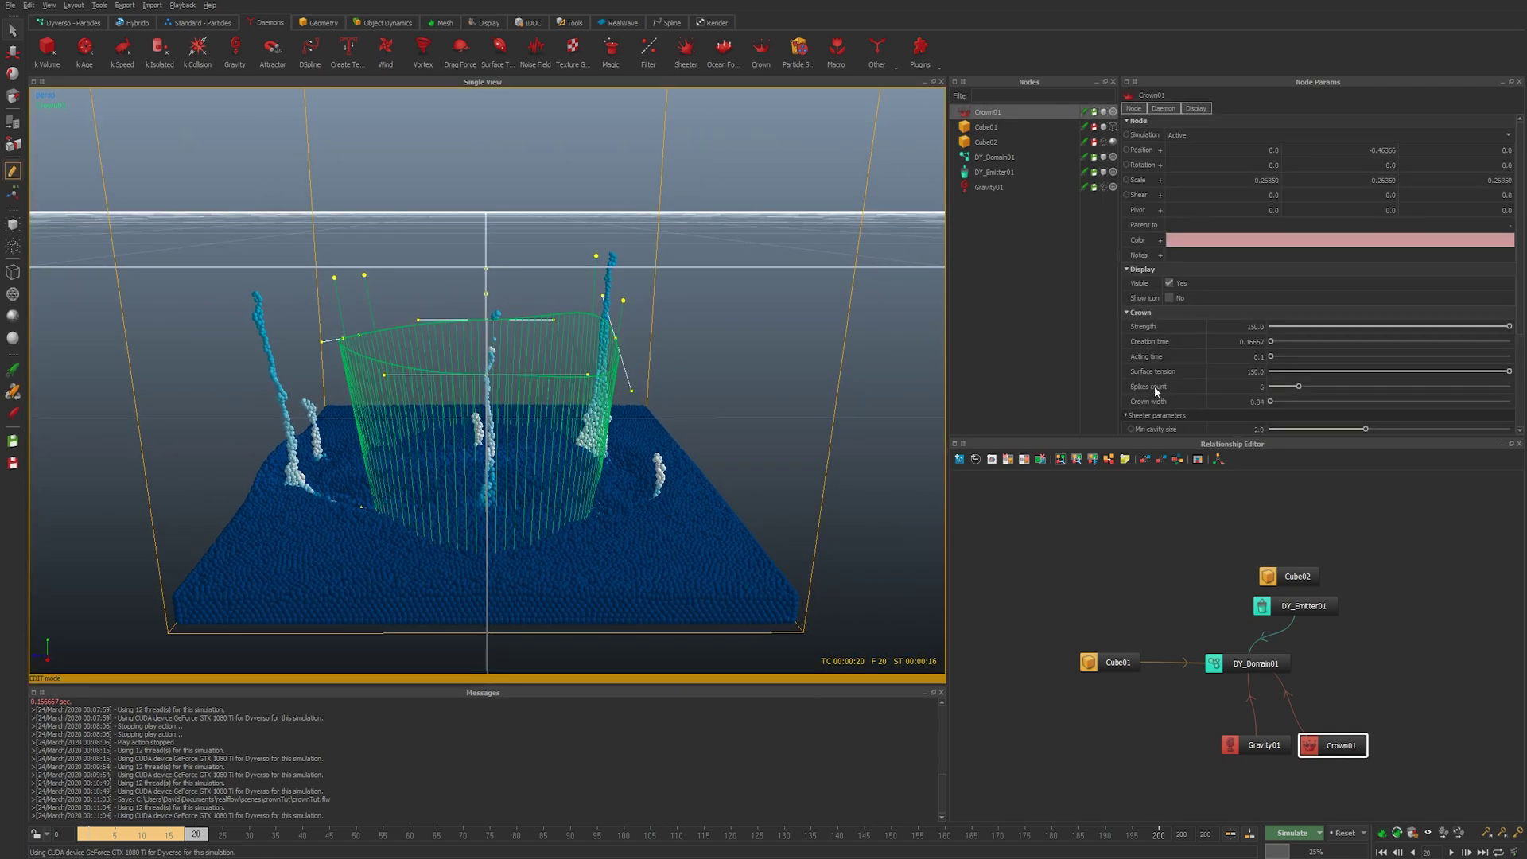
{"action": "scroll", "coordinate": [1170, 366], "scroll_direction": "down", "scroll_amount": 3}
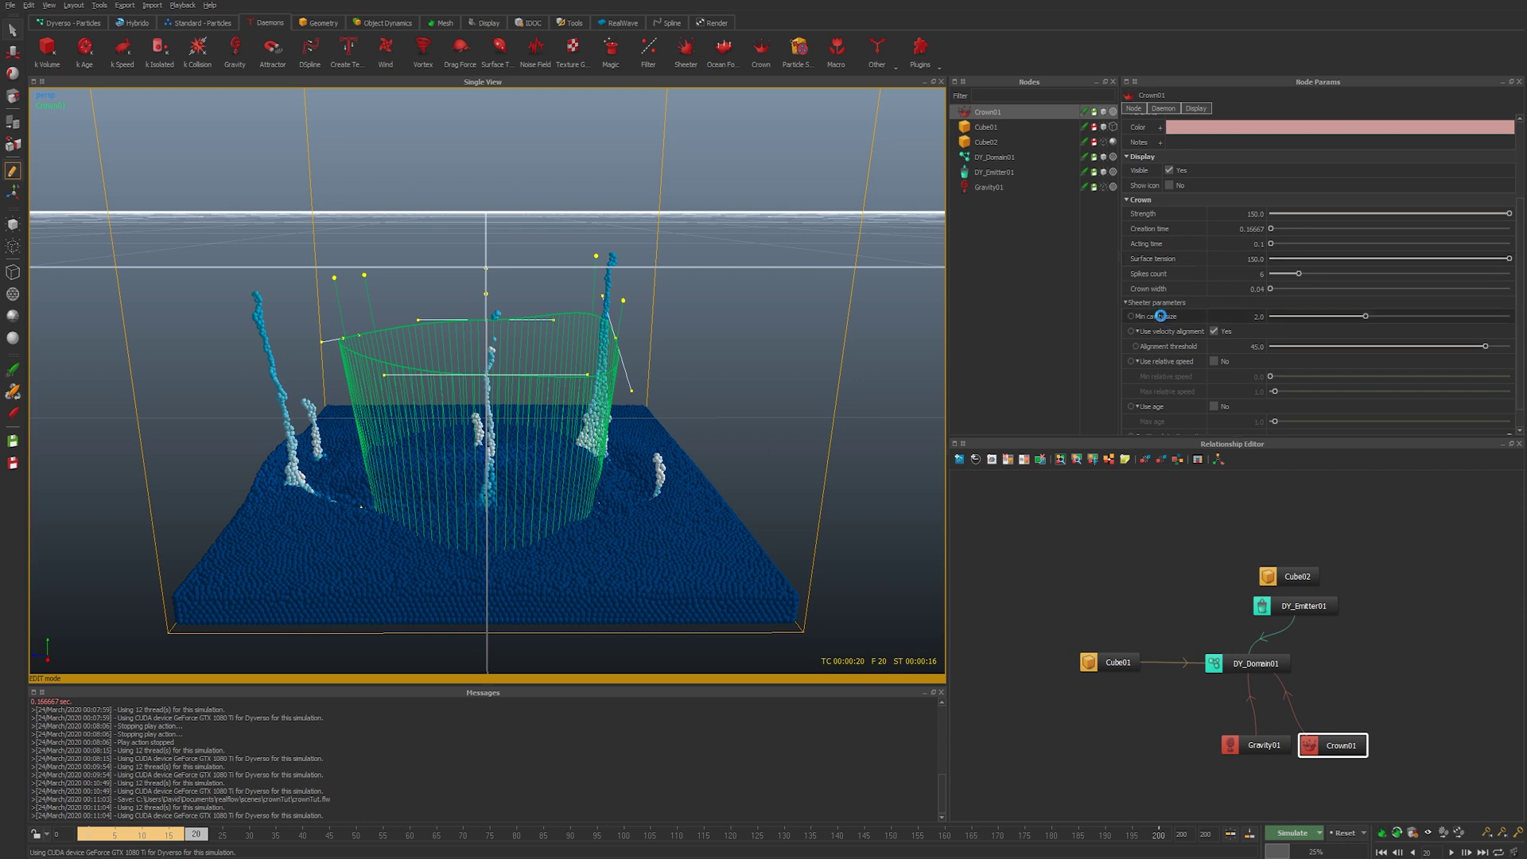
{"action": "mouse_move", "coordinate": [1163, 321]}
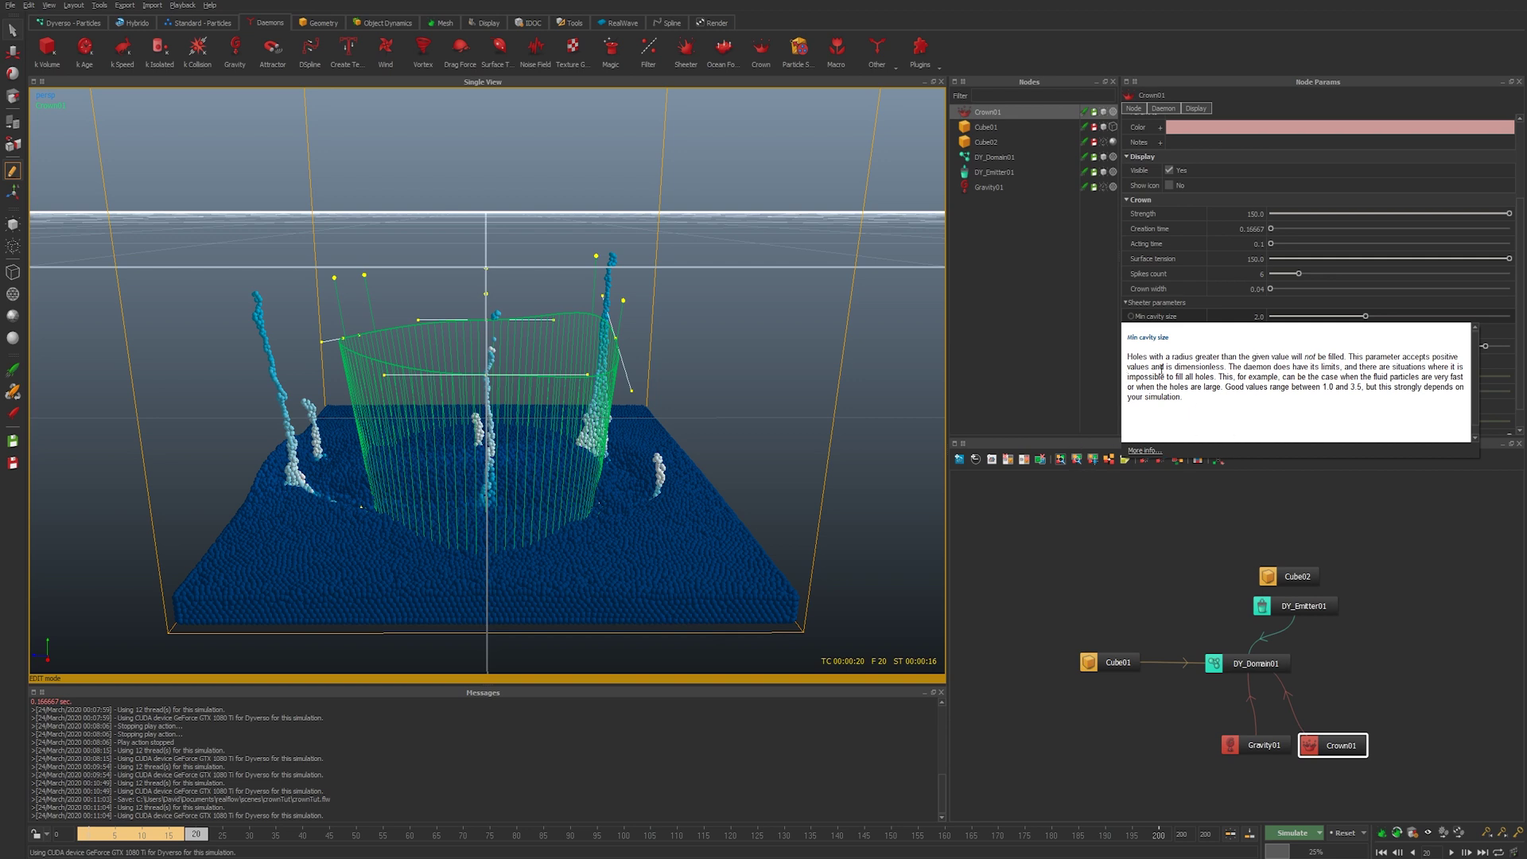
{"action": "scroll", "coordinate": [1178, 402], "scroll_direction": "down", "scroll_amount": 1}
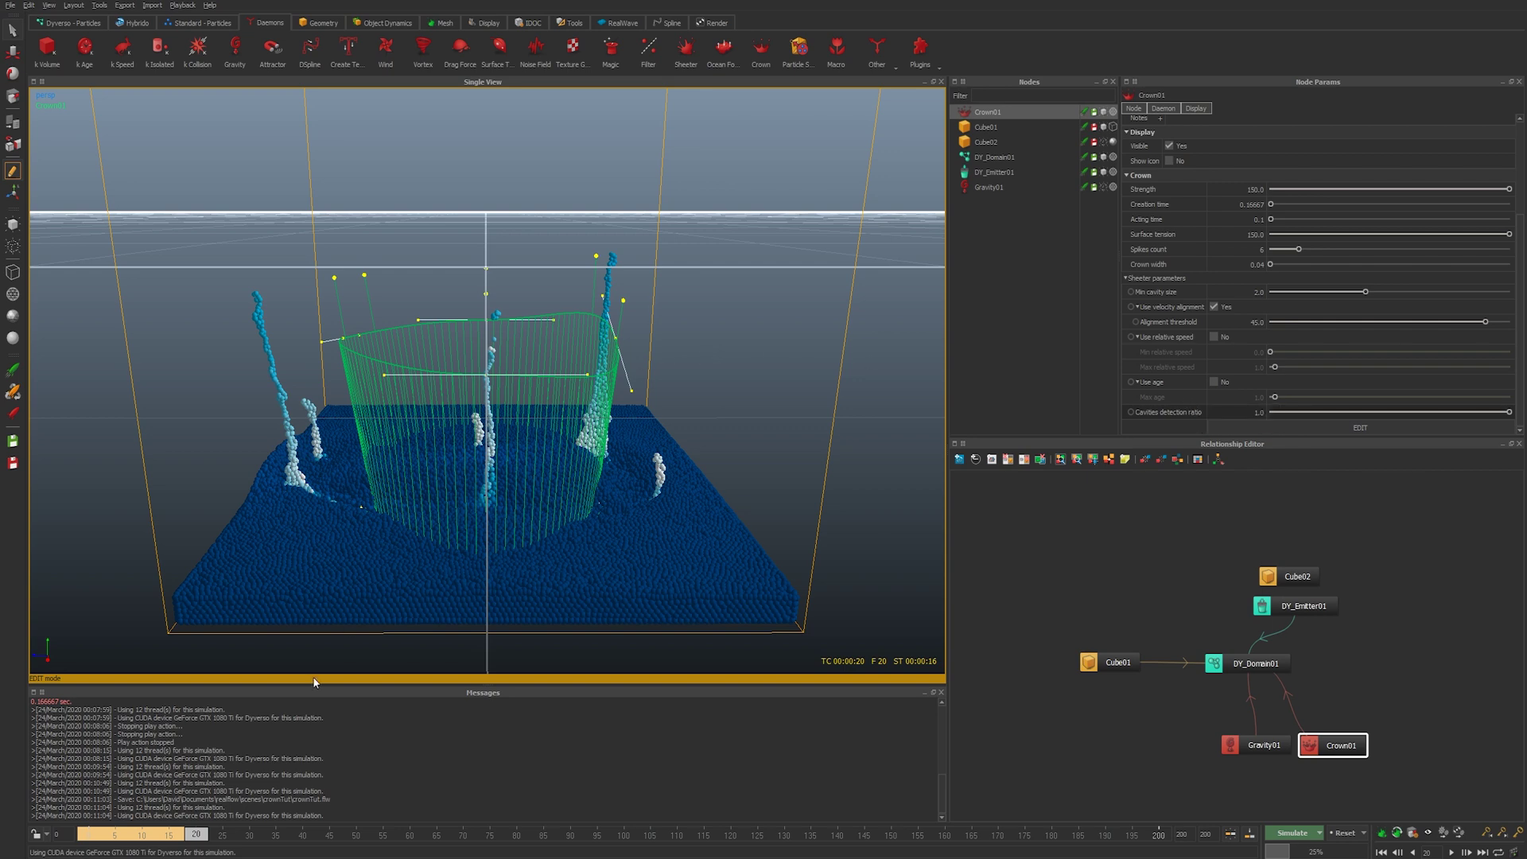
Resume the simulation from frame 20, hide the Crown daemon in the viewport, and stop simulating past frame 42
{"action": "key", "text": "ctrl+Return"}
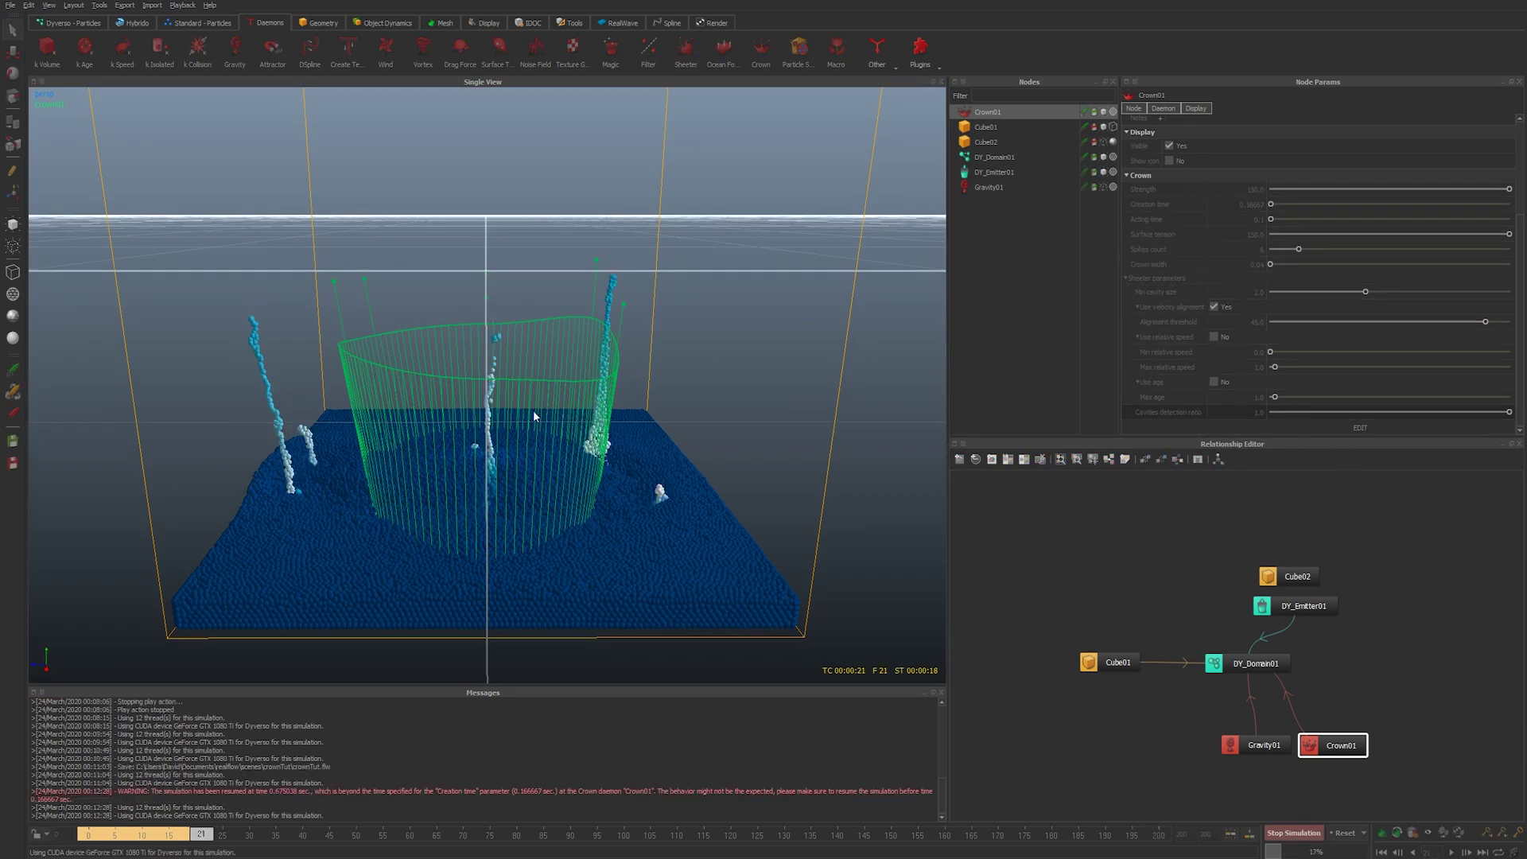
{"action": "left_click", "coordinate": [1103, 113]}
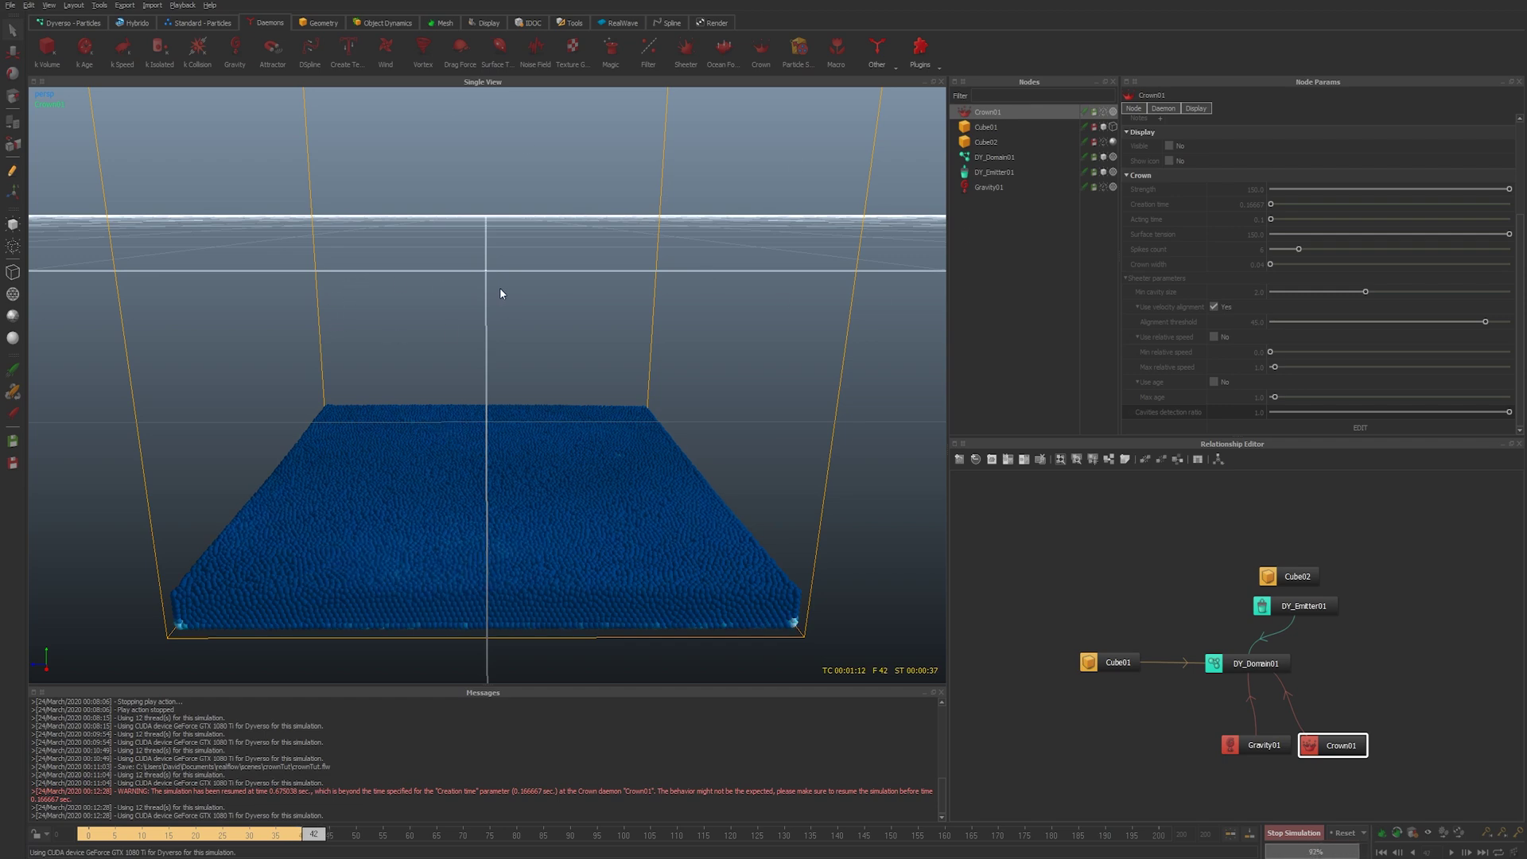
{"action": "key", "text": "Escape"}
Go back to frame 14 and inspect the crown splash up close from a slightly different angle
{"action": "left_click_drag", "start_coordinate": [111, 834], "coordinate": [165, 842]}
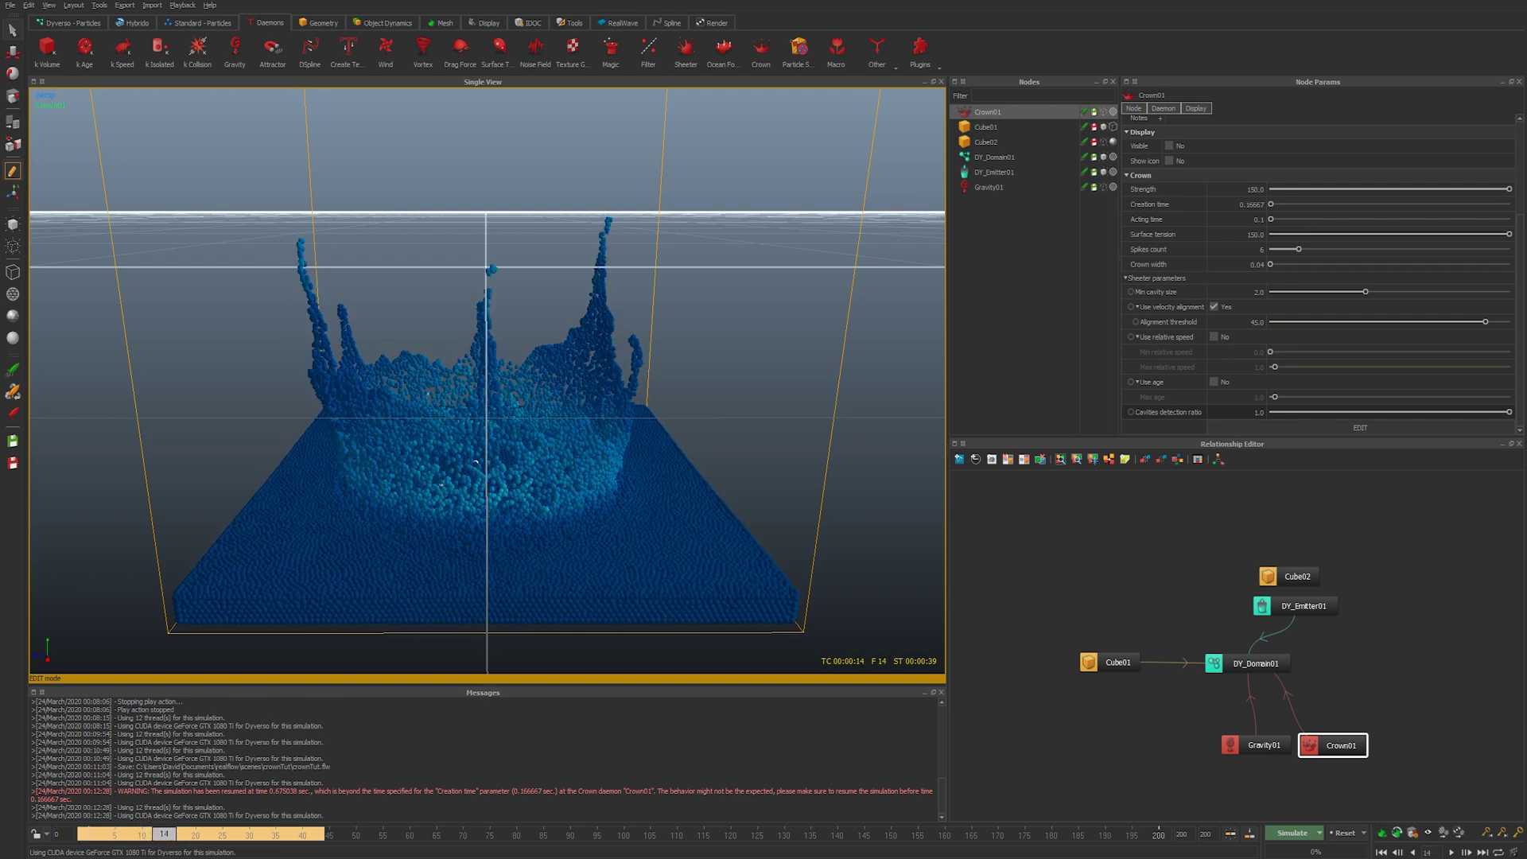
{"action": "mouse_move", "coordinate": [477, 382]}
{"action": "left_mouse_down", "text": "alt"}
{"action": "mouse_move", "coordinate": [537, 386]}
{"action": "mouse_move", "coordinate": [490, 377]}
{"action": "left_mouse_up", "text": "alt"}
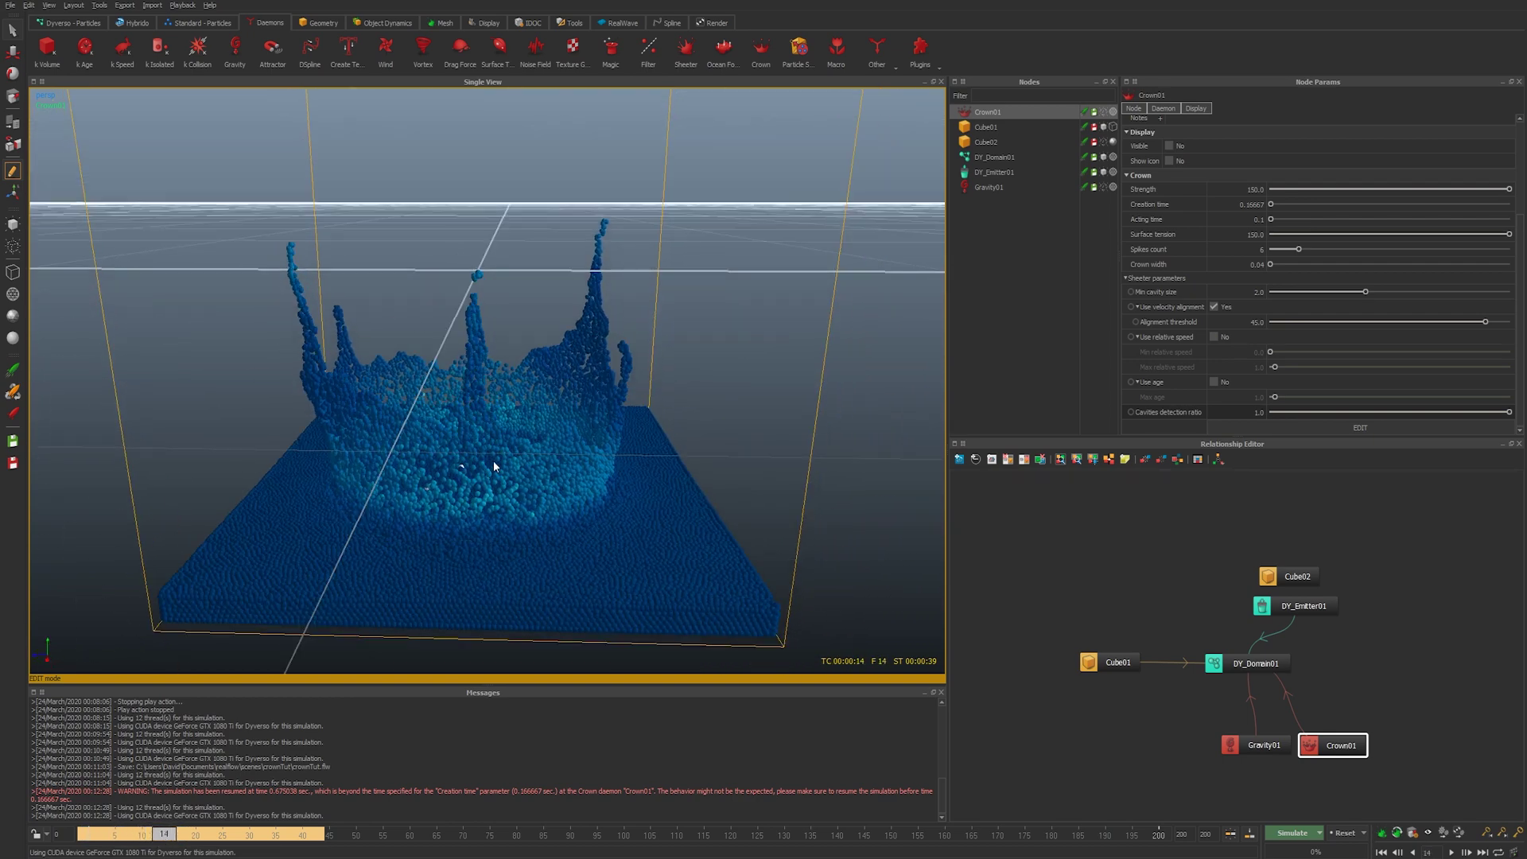
{"action": "middle_click_drag", "start_coordinate": [585, 468], "coordinate": [536, 490], "text": "alt"}
{"action": "right_click_drag", "start_coordinate": [536, 490], "coordinate": [548, 504], "text": "alt"}
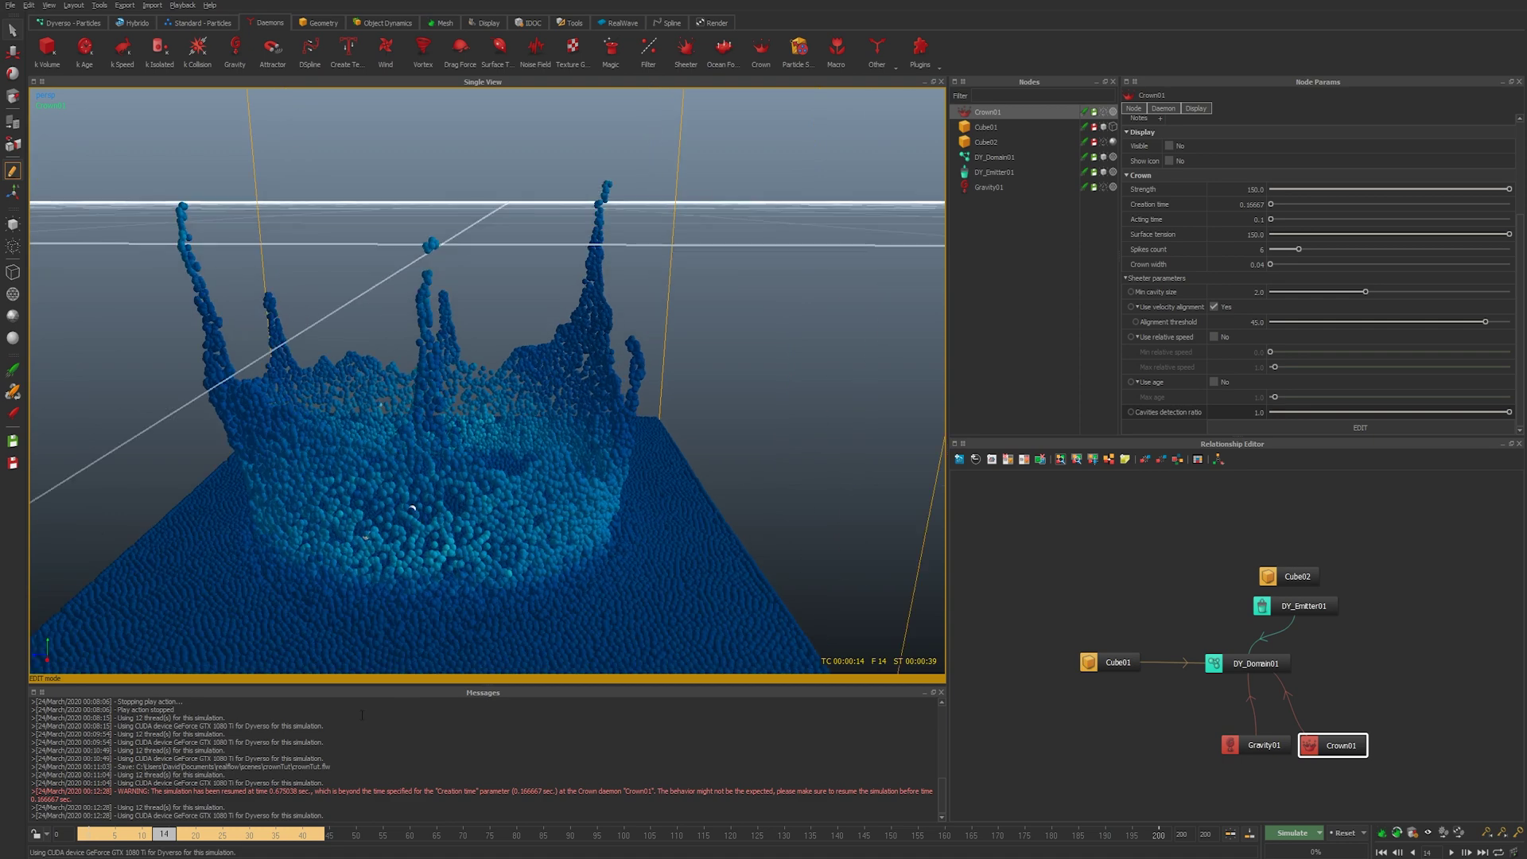
Resume the simulation from frame 14, select DY_Domain01, and stop the simulation at frame 43
{"action": "key", "text": "alt+a"}
{"action": "key", "text": "Return"}
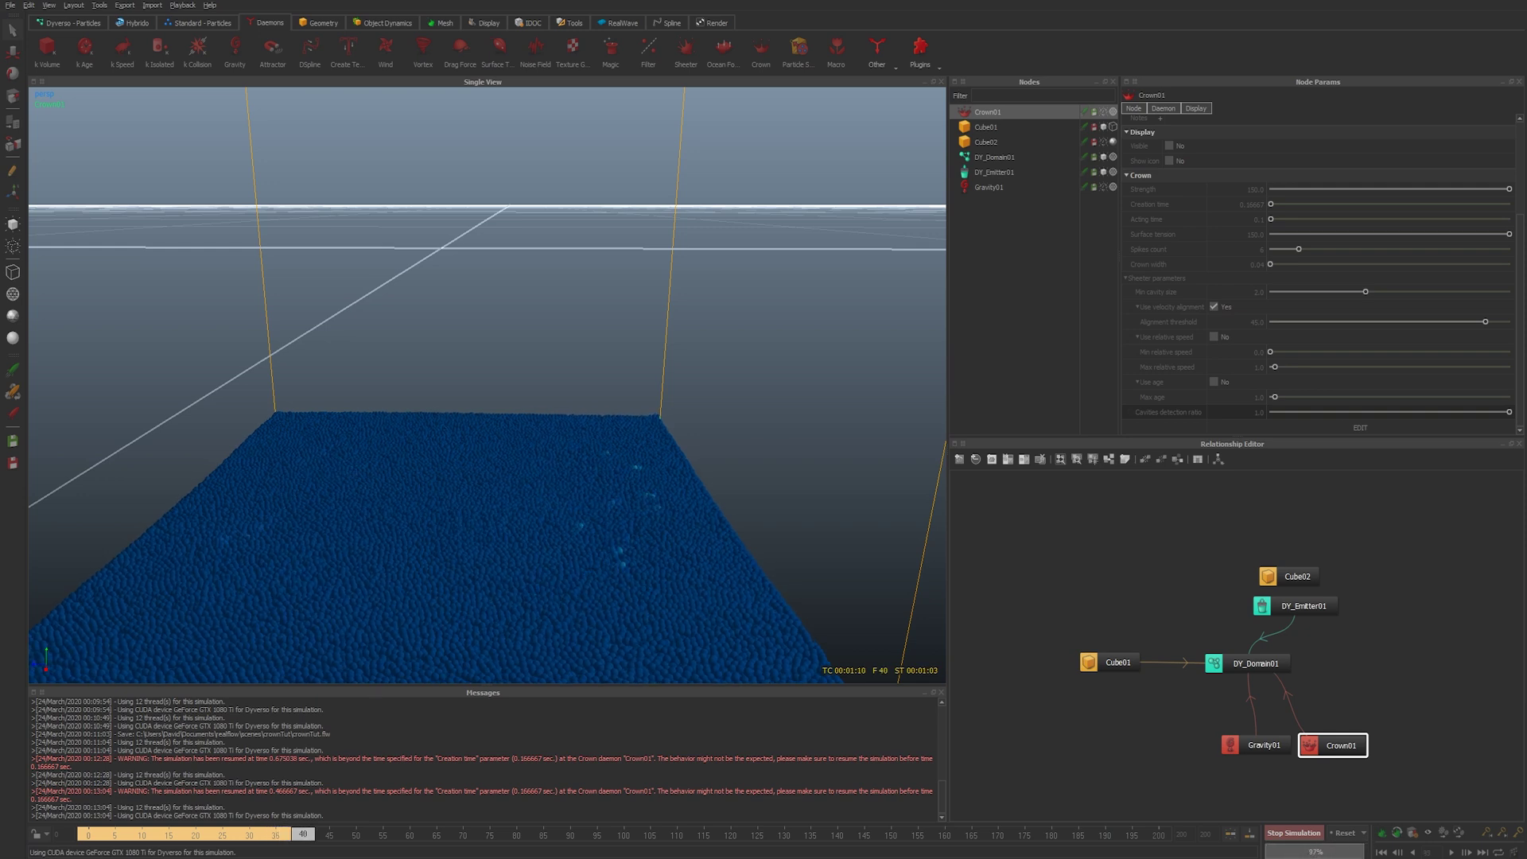
{"action": "left_click", "coordinate": [600, 573]}
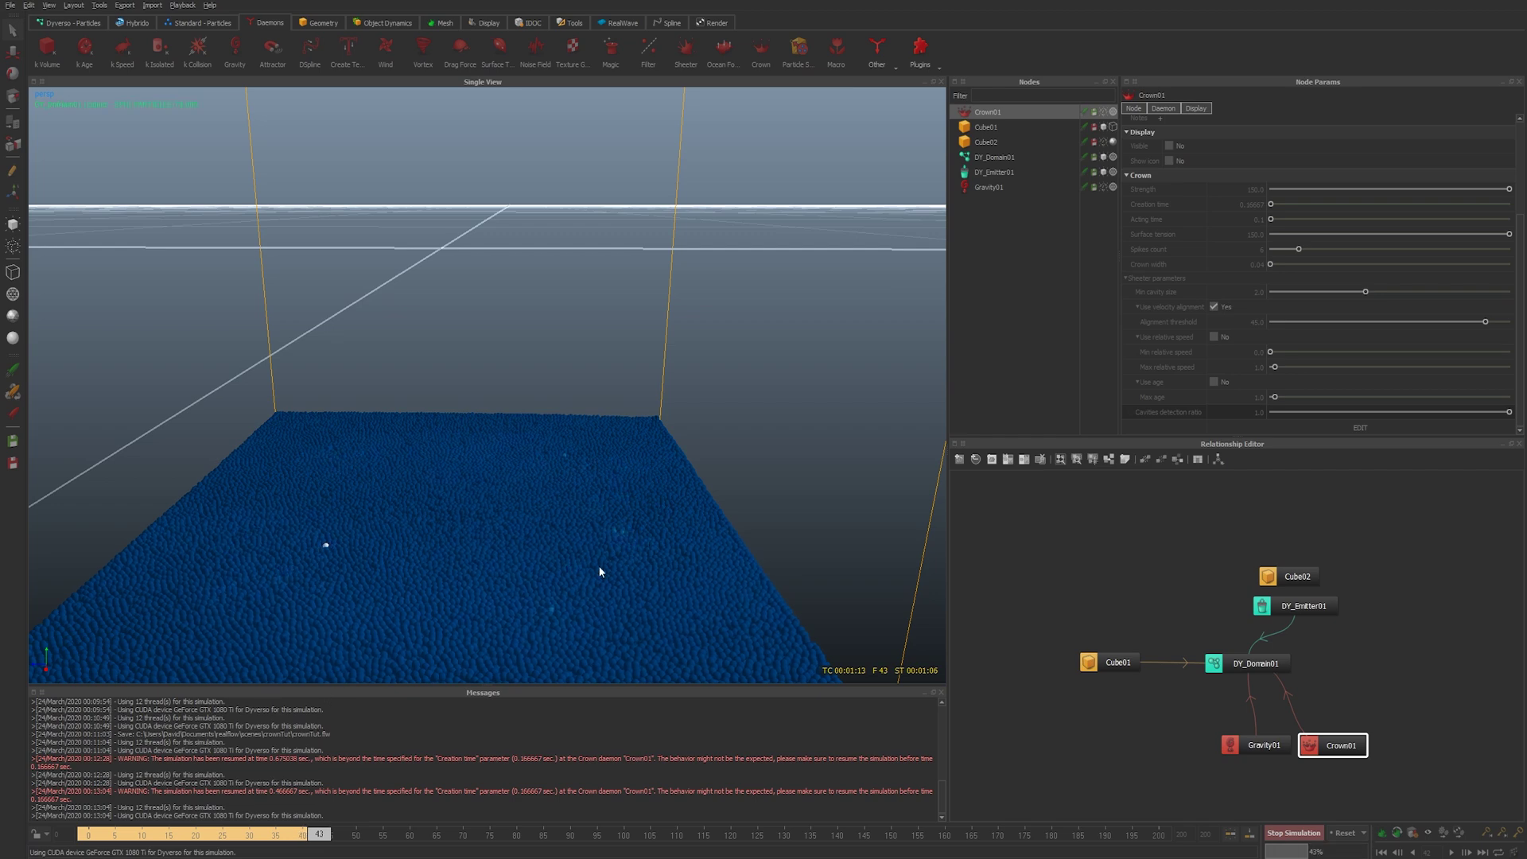
{"action": "key", "text": "Escape"}
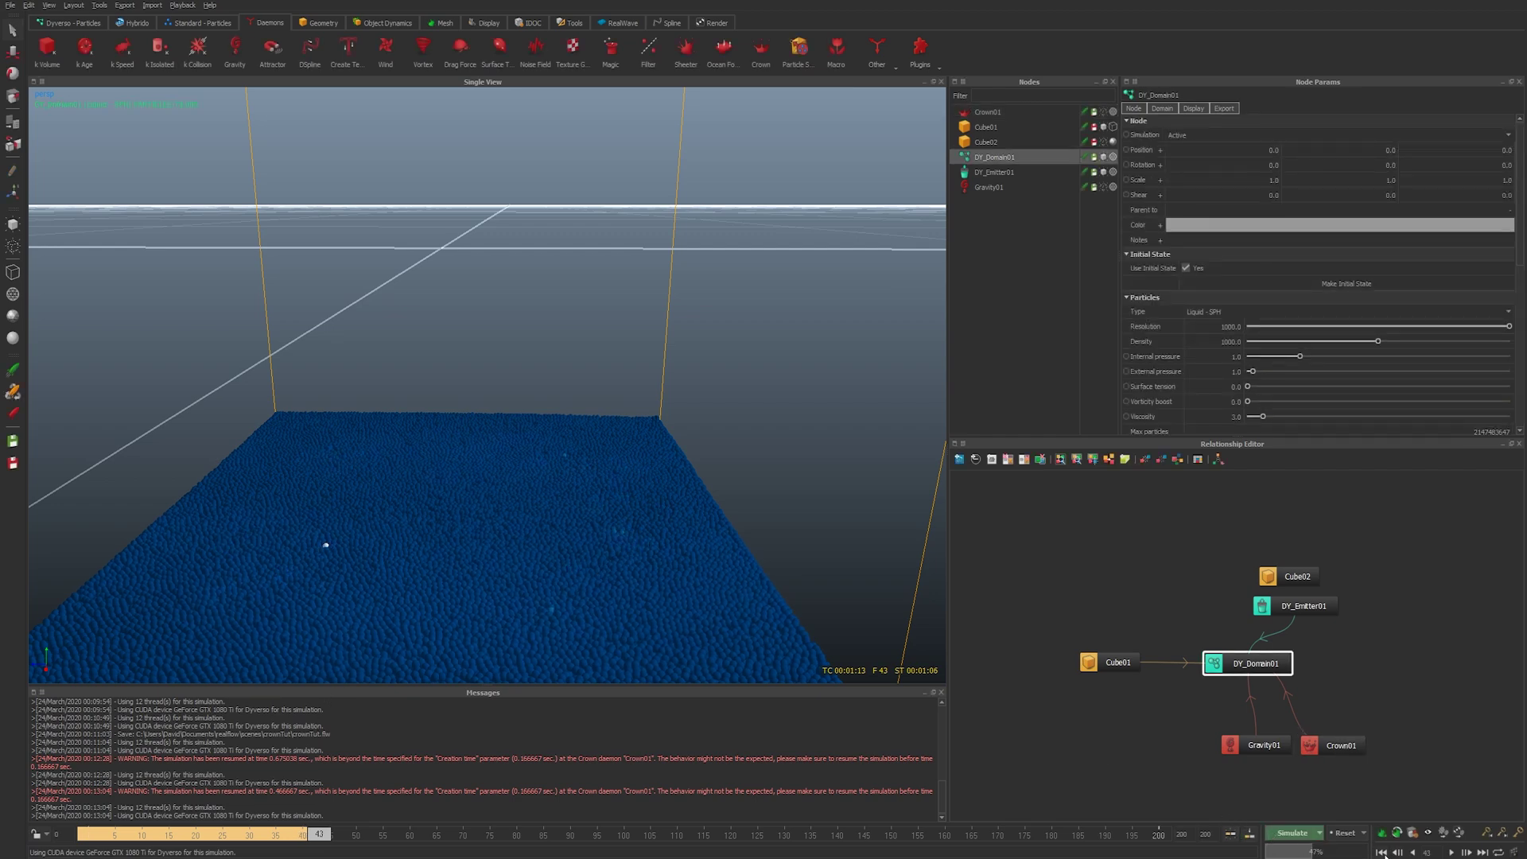
Play back the simulated splash from the first frame, stop playback, and view the crown at frame 13
{"action": "left_click", "coordinate": [1382, 852]}
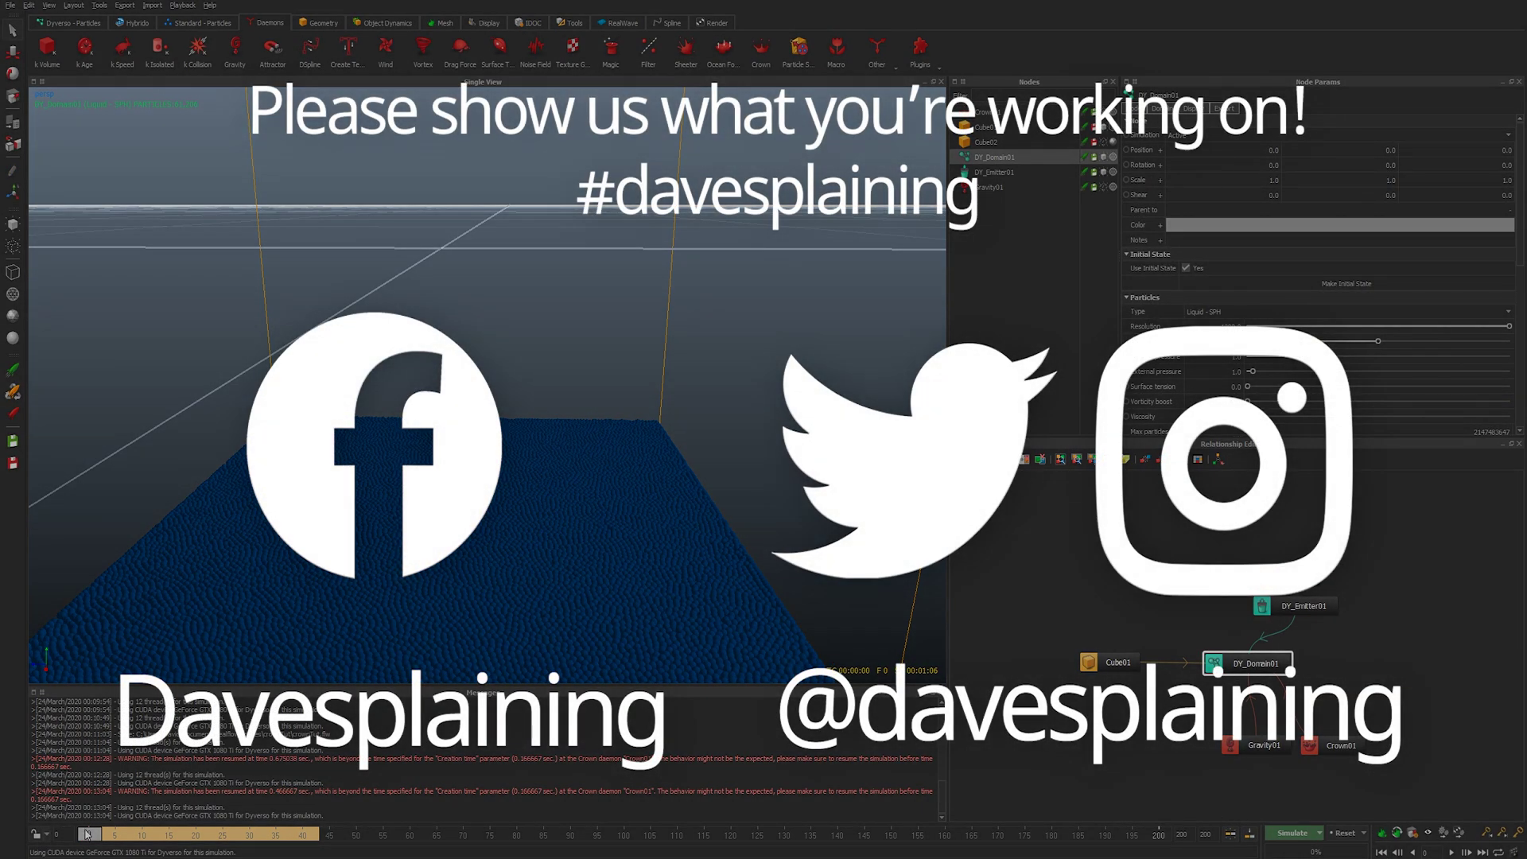
{"action": "key", "text": "space"}
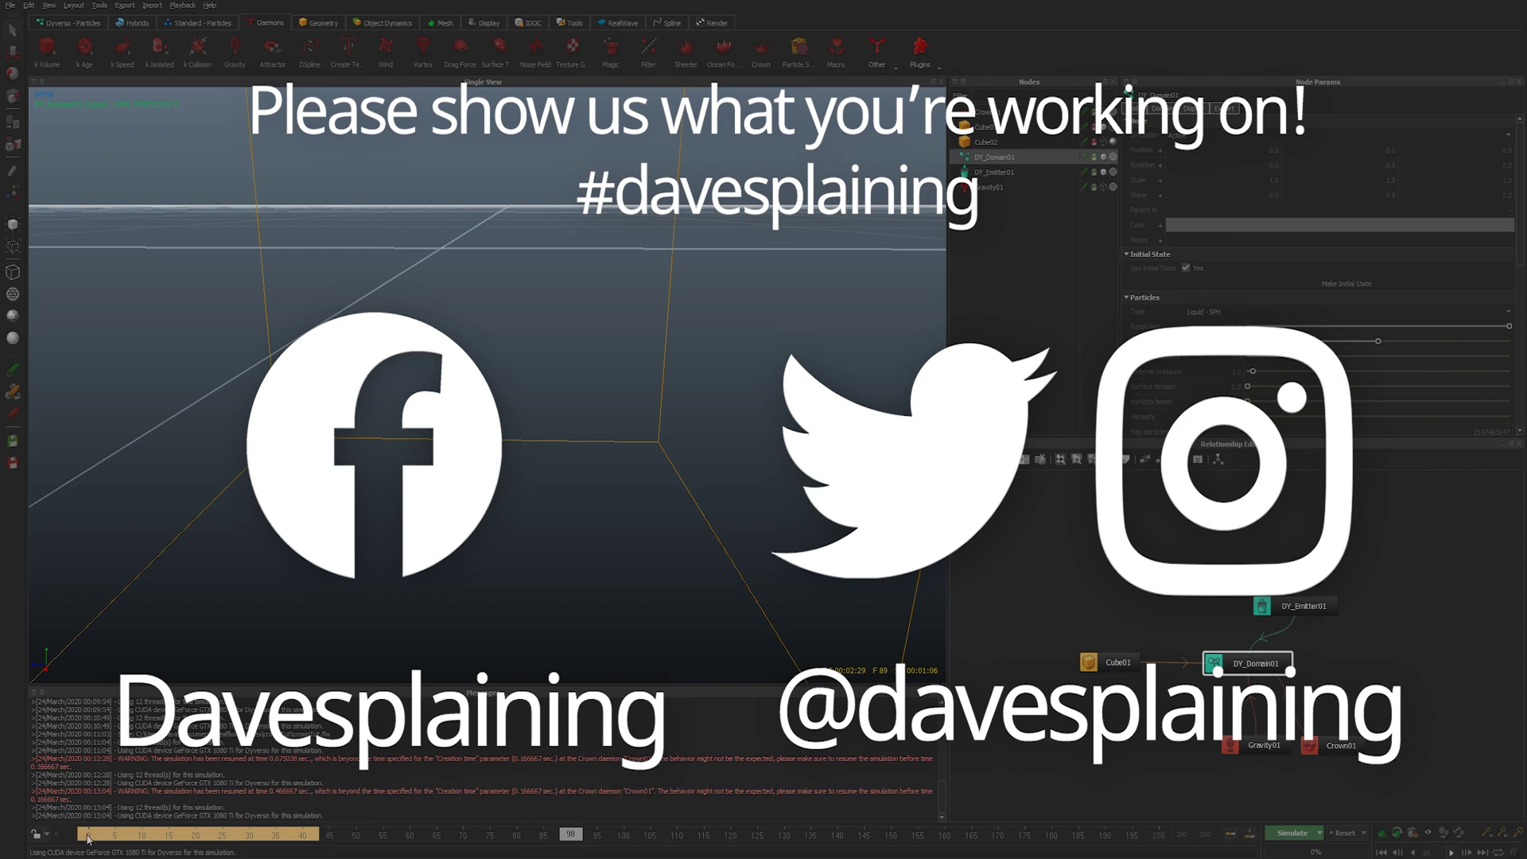
{"action": "key", "text": "space"}
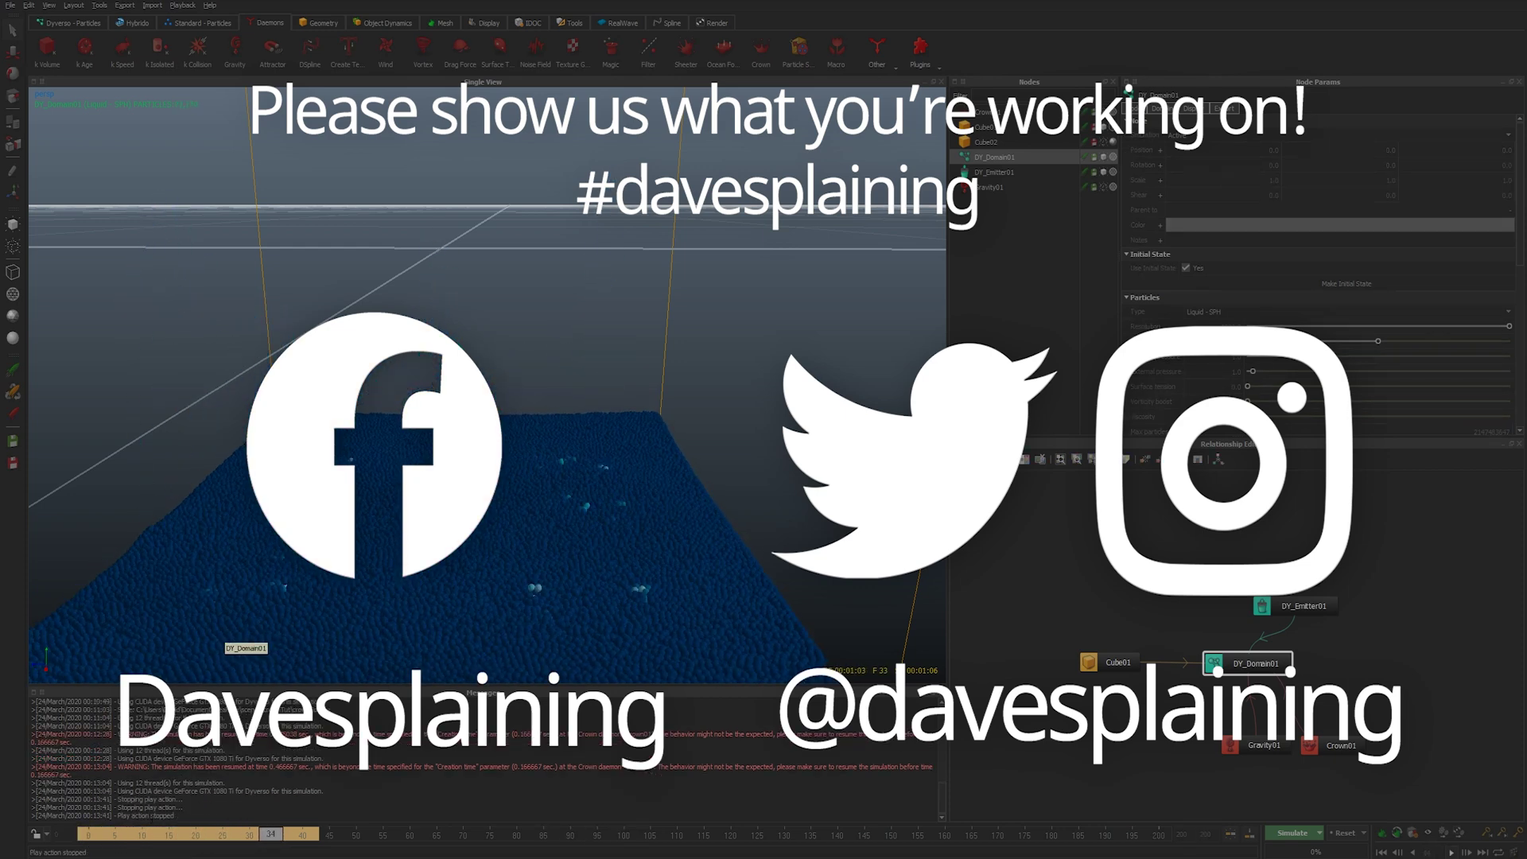
{"action": "left_click", "coordinate": [102, 835]}
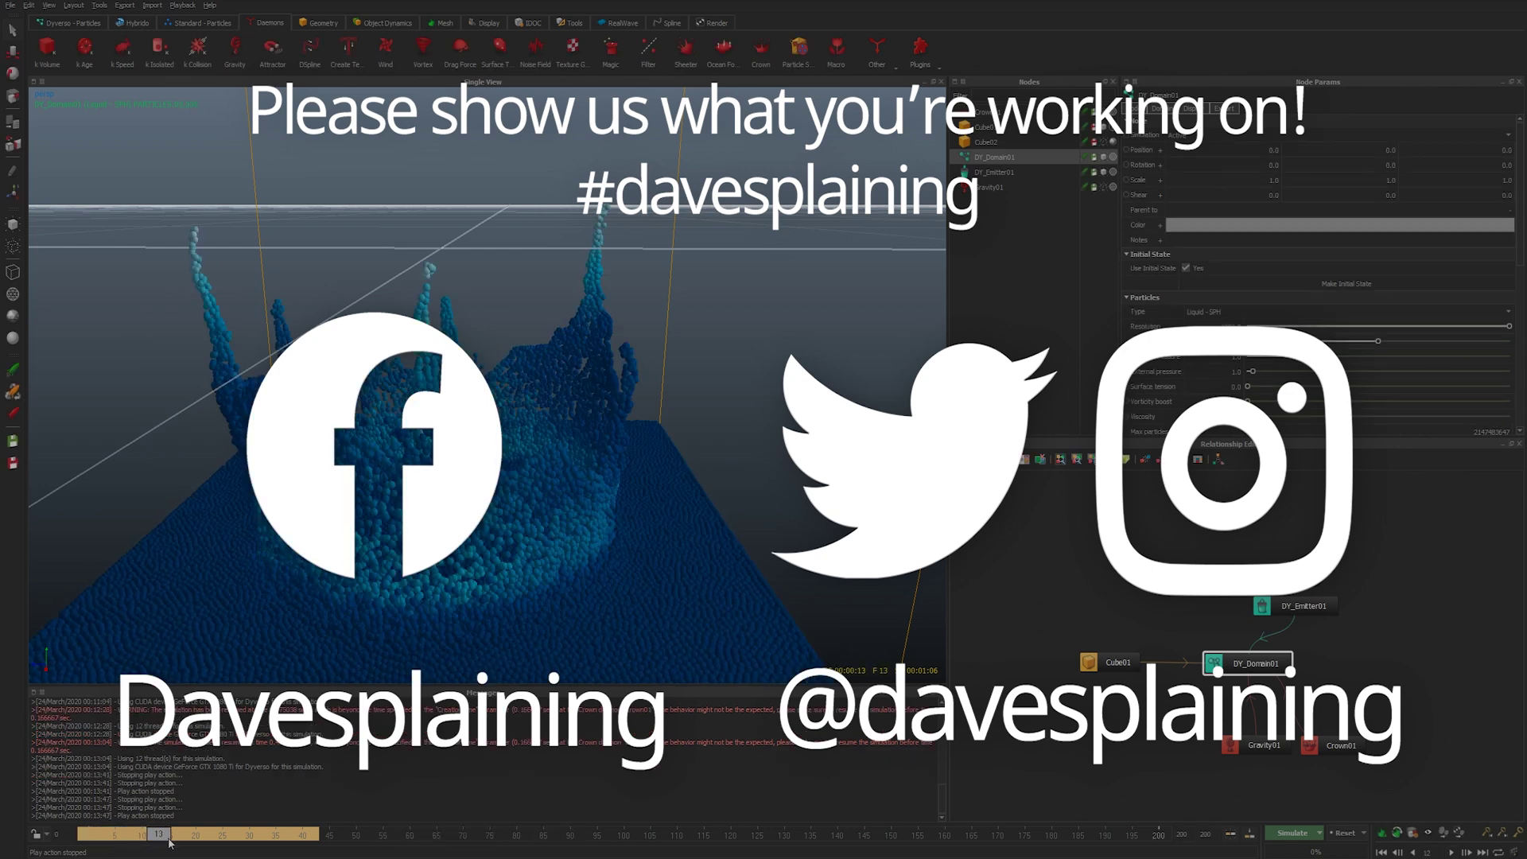